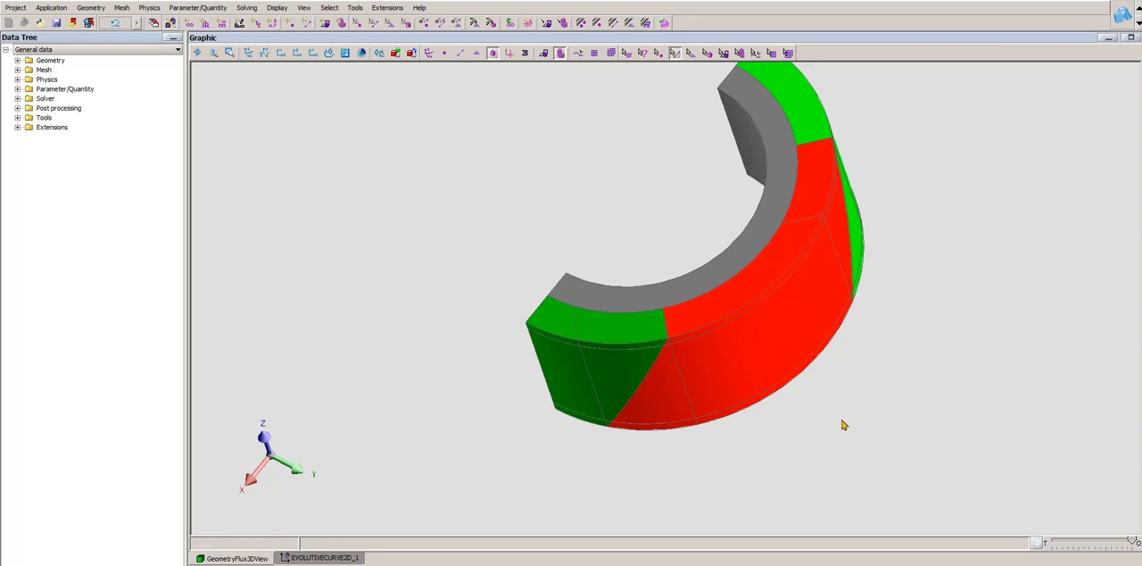
- List the volume regions defined in the physics of the segmented magnet rotor model
drag(736, 371, 841, 134)
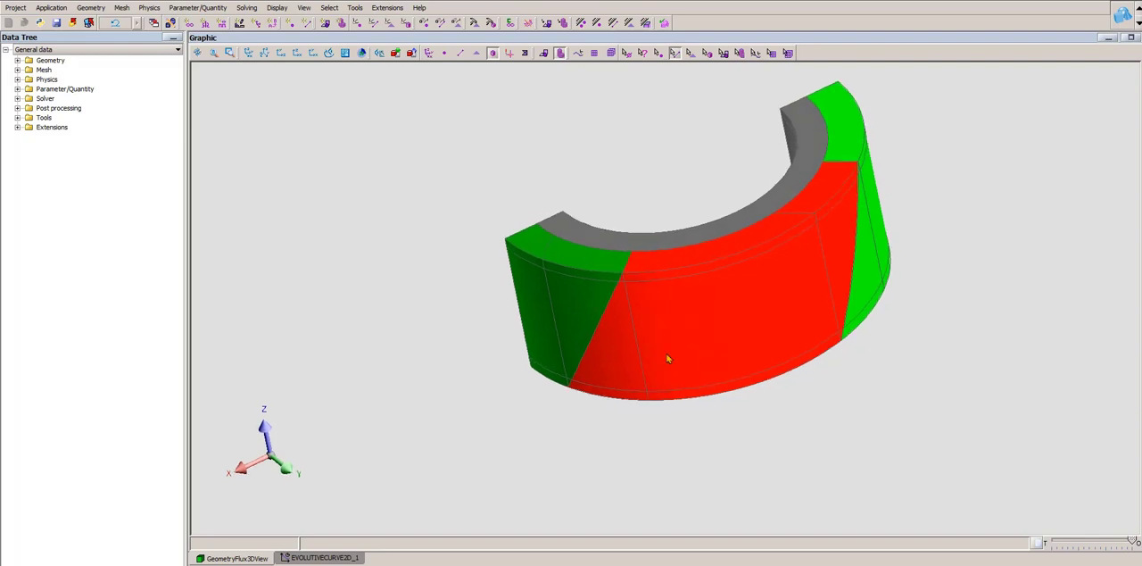
drag(668, 358, 693, 327)
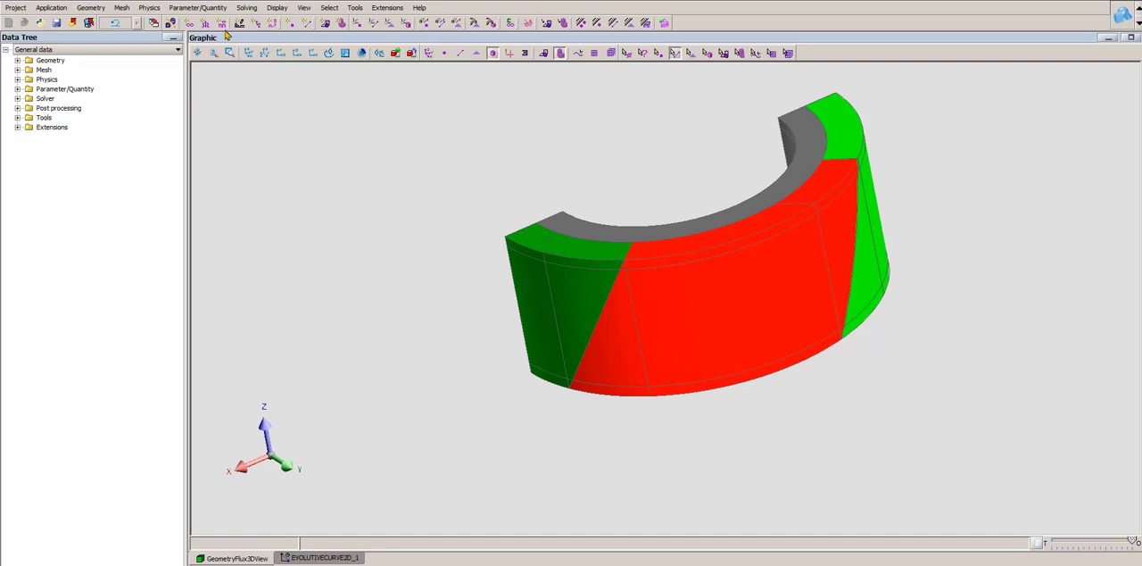
drag(816, 273, 789, 295)
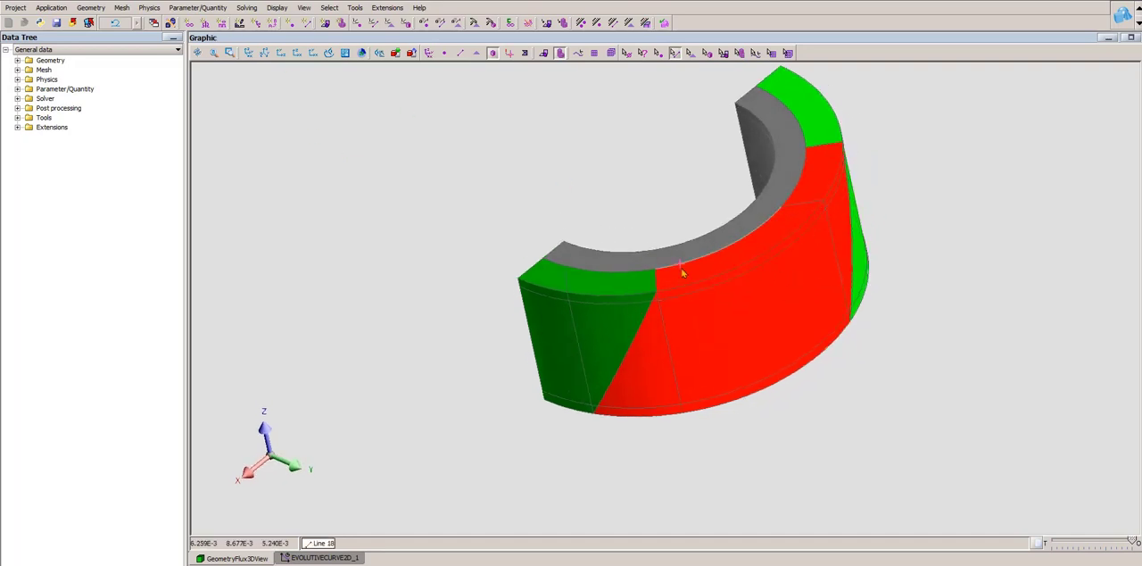
click(47, 79)
click(17, 80)
click(30, 108)
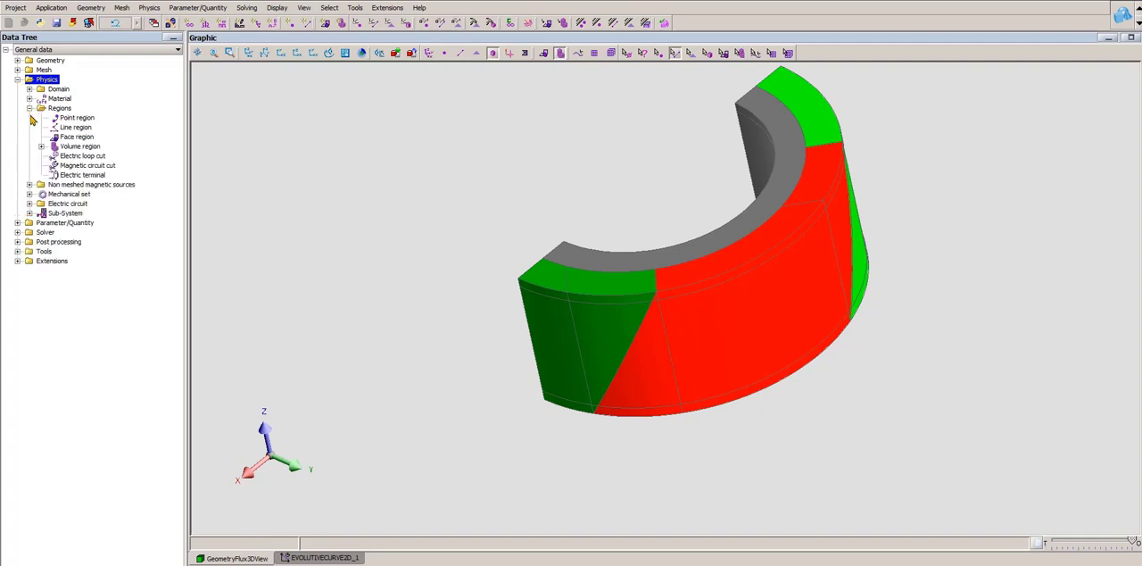
click(42, 146)
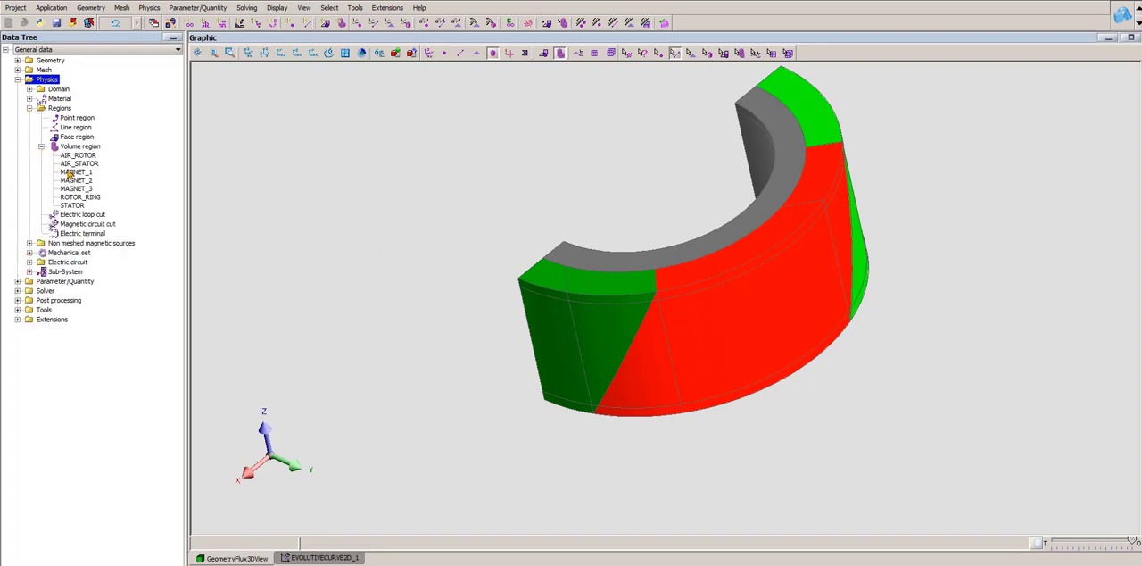
- Highlight regions MAGNET_1, MAGNET_2 and MAGNET_3 on the rotor, and check the MAGNET_1 region definition without editing it
click(76, 173)
click(77, 180)
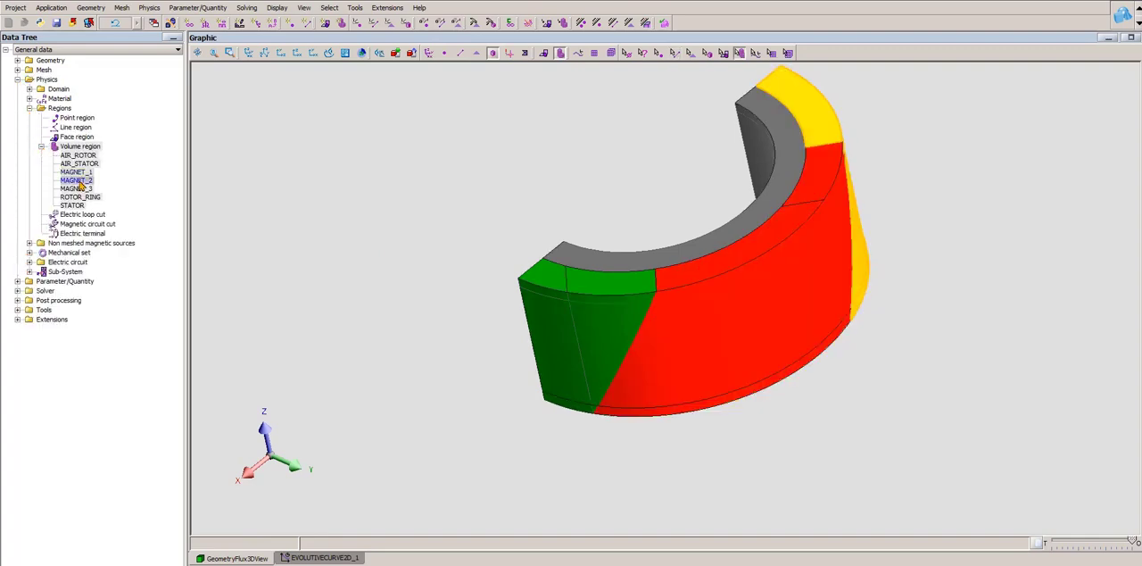
click(78, 188)
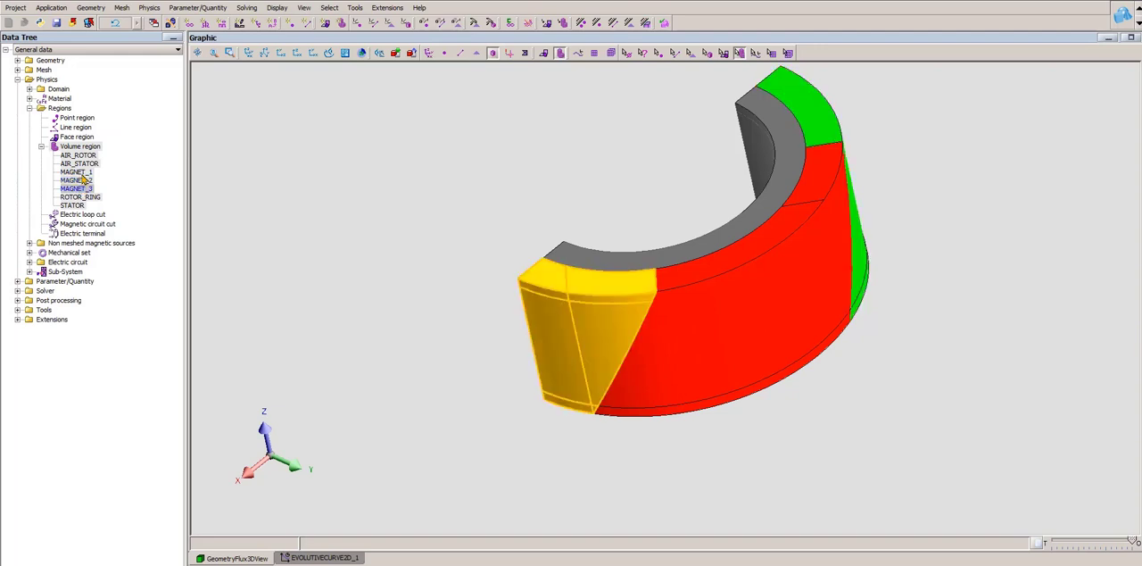
double_click(79, 173)
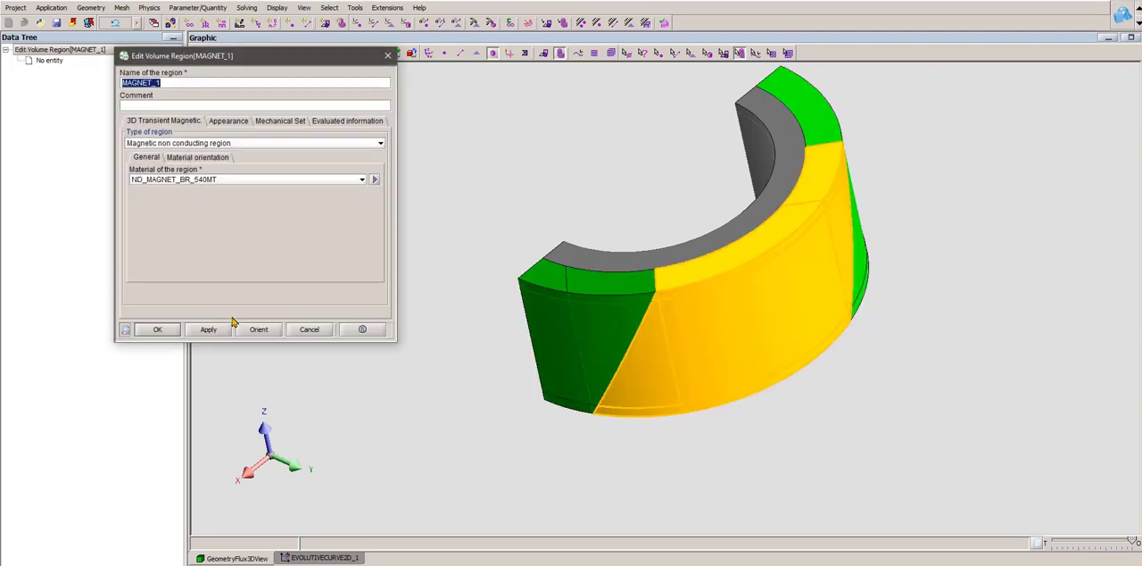
click(307, 329)
- Display the material Br arrows on the magnets with a higher arrow density, and delete the arrows after viewing
click(148, 8)
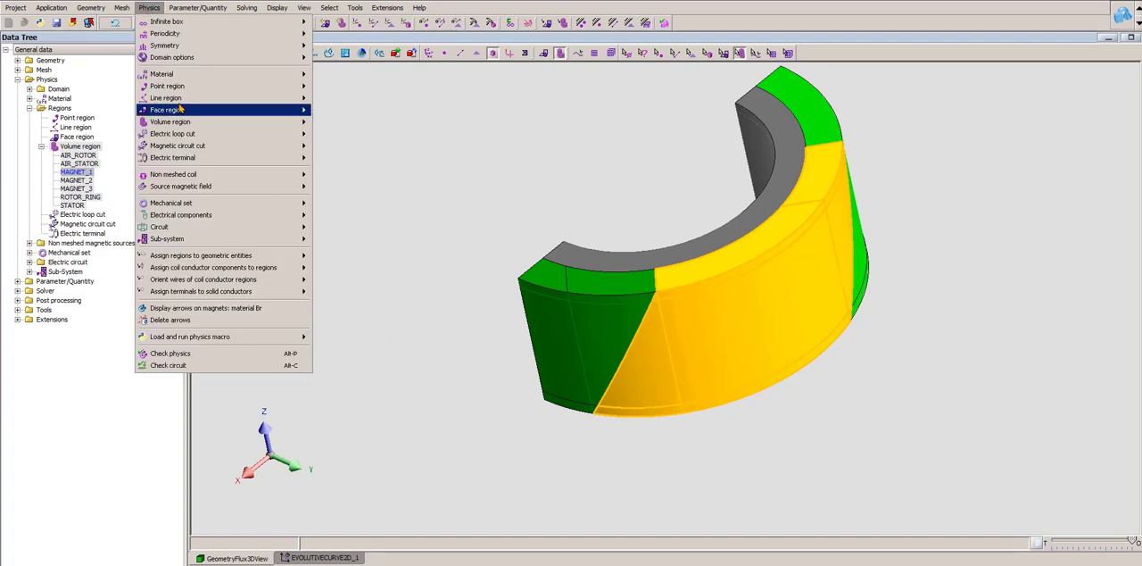
click(212, 309)
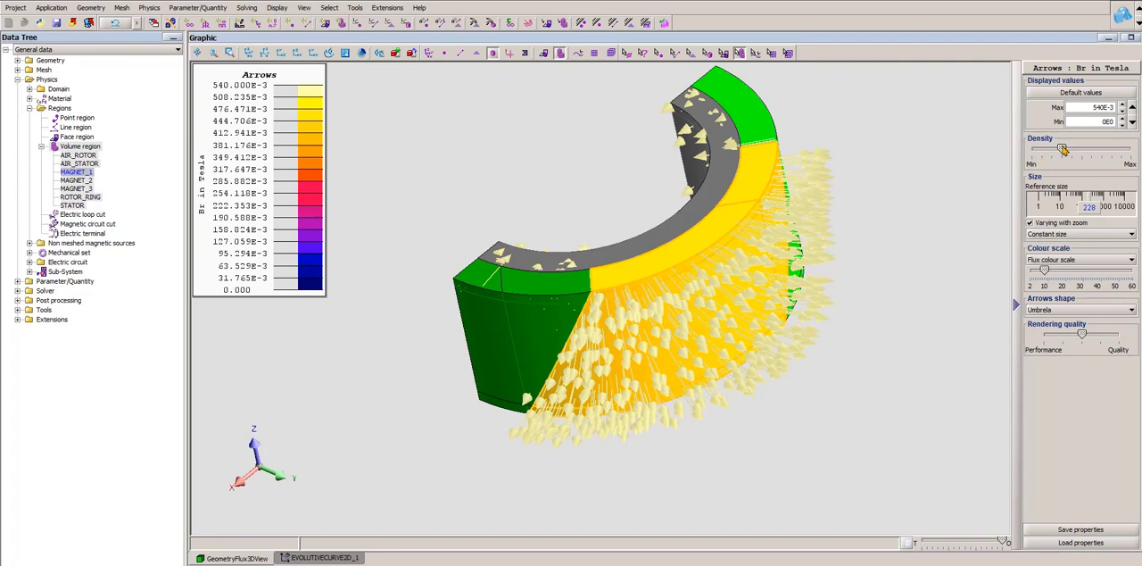
drag(1063, 149, 1101, 149)
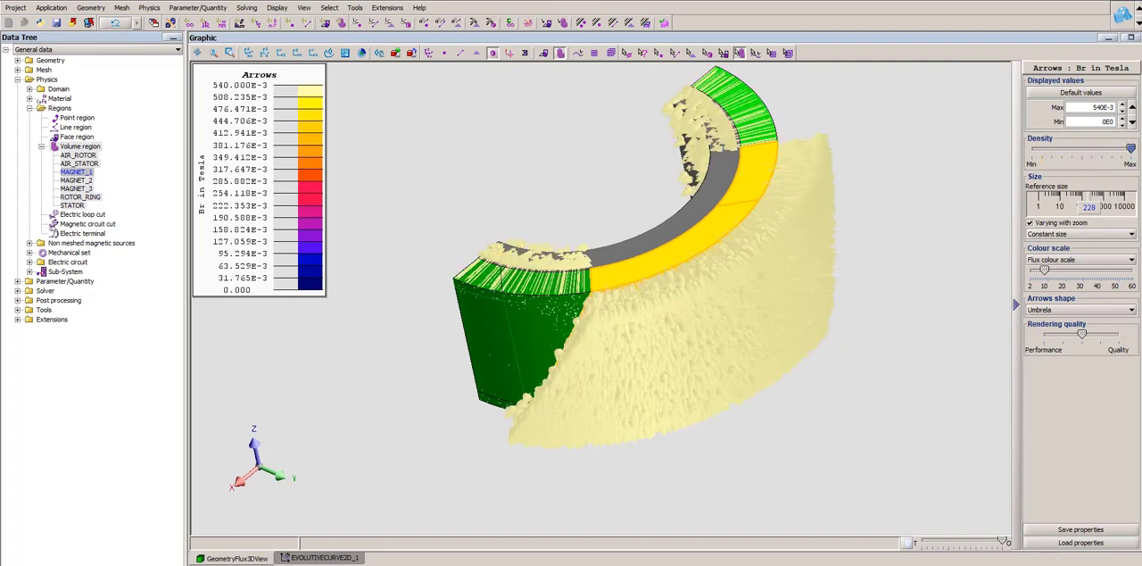
click(149, 8)
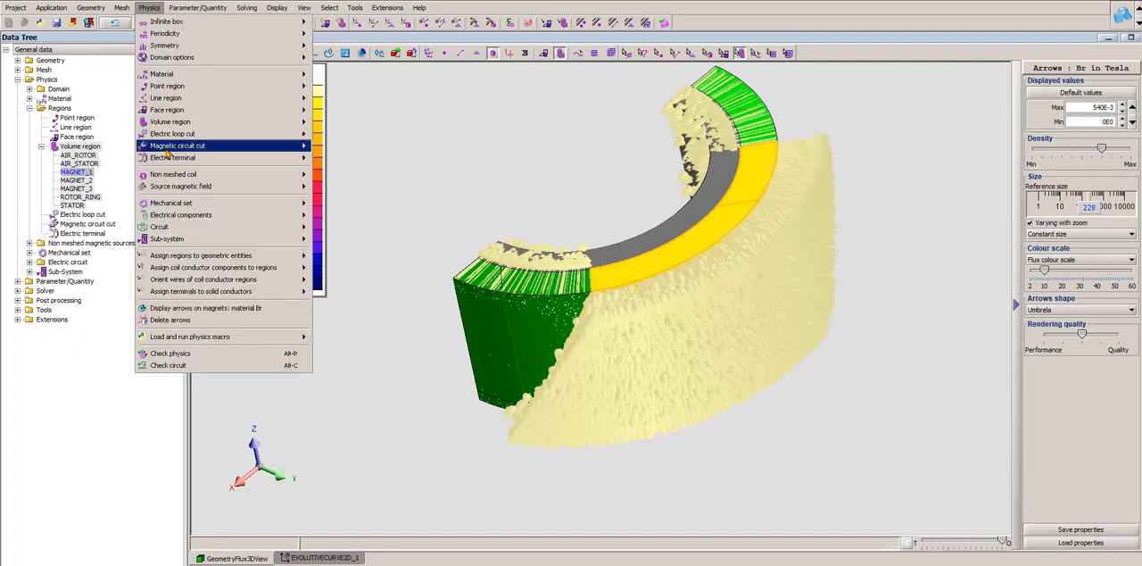
click(185, 322)
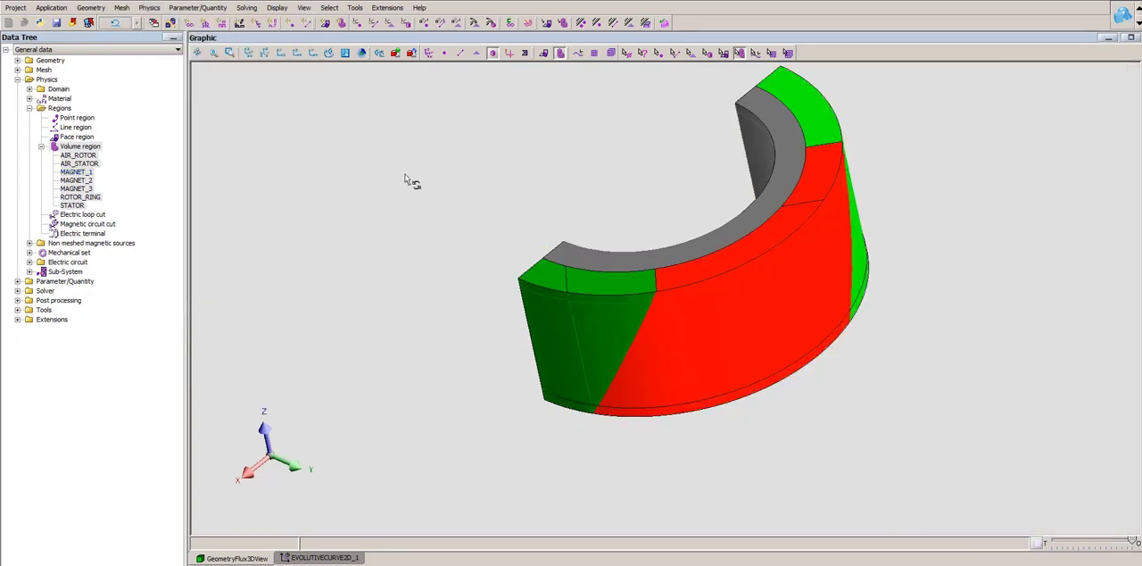
- Display the surface mesh and examine it along the skewed boundaries between the green and red magnet regions
click(525, 52)
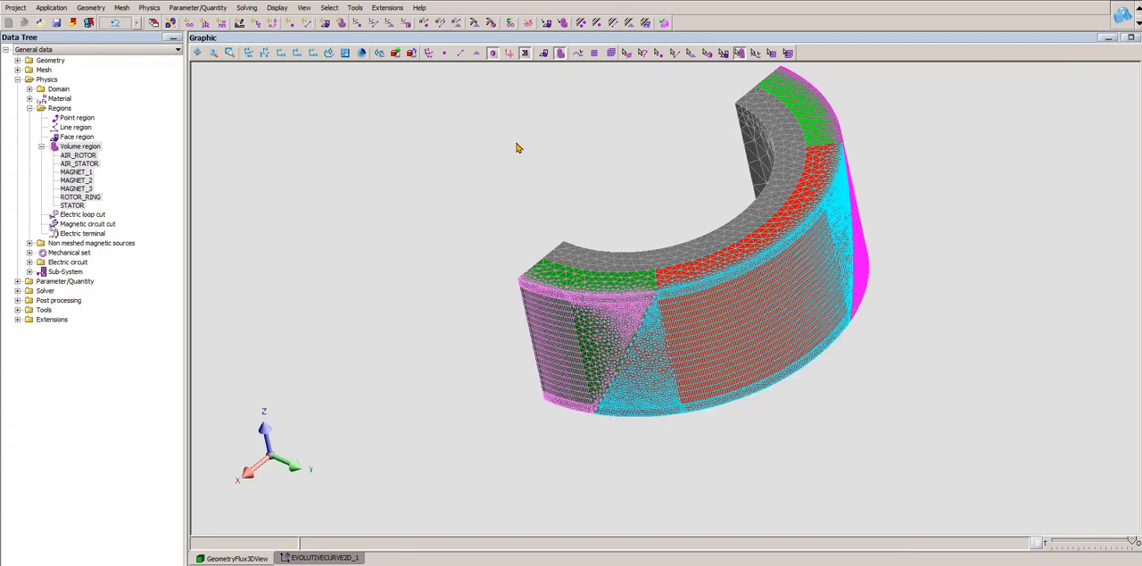
drag(600, 271, 596, 215)
scroll(749, 429, up, 3)
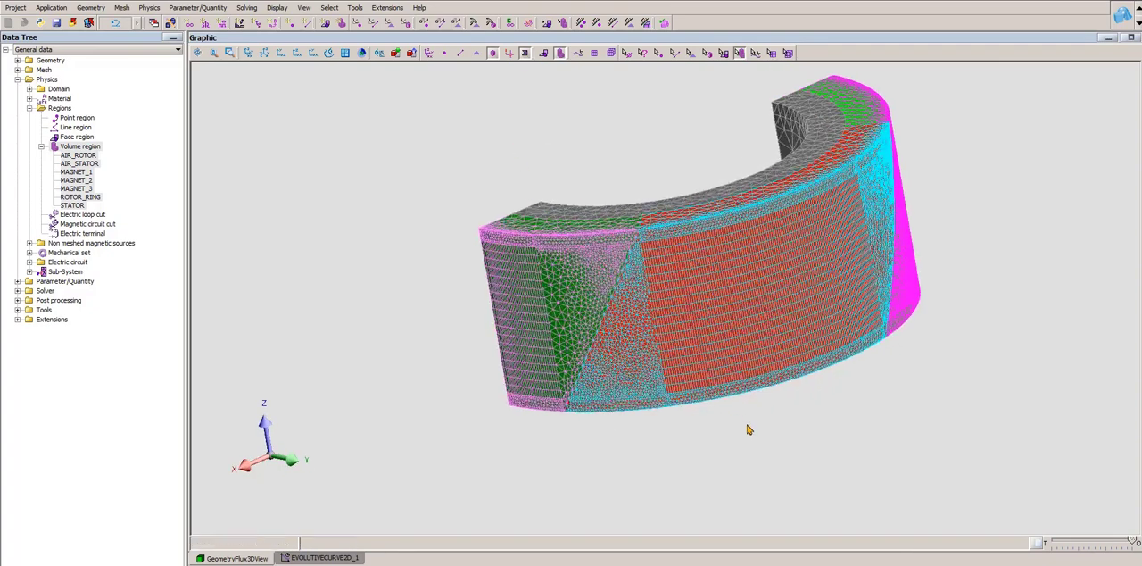
right_drag(792, 454, 777, 445)
scroll(763, 446, up, 1)
scroll(764, 450, up, 1)
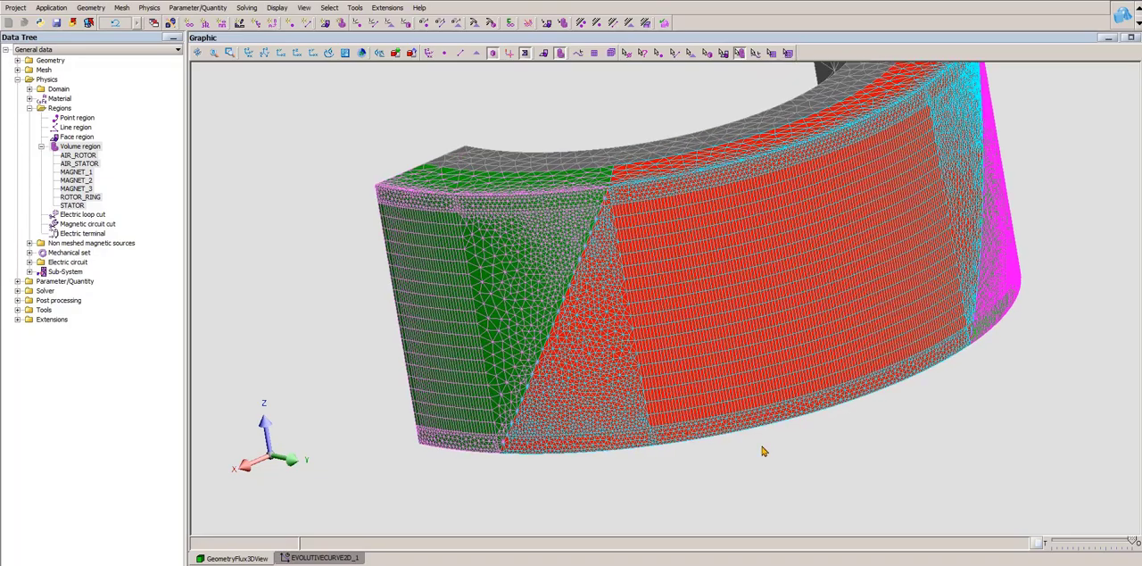
drag(764, 451, 755, 438)
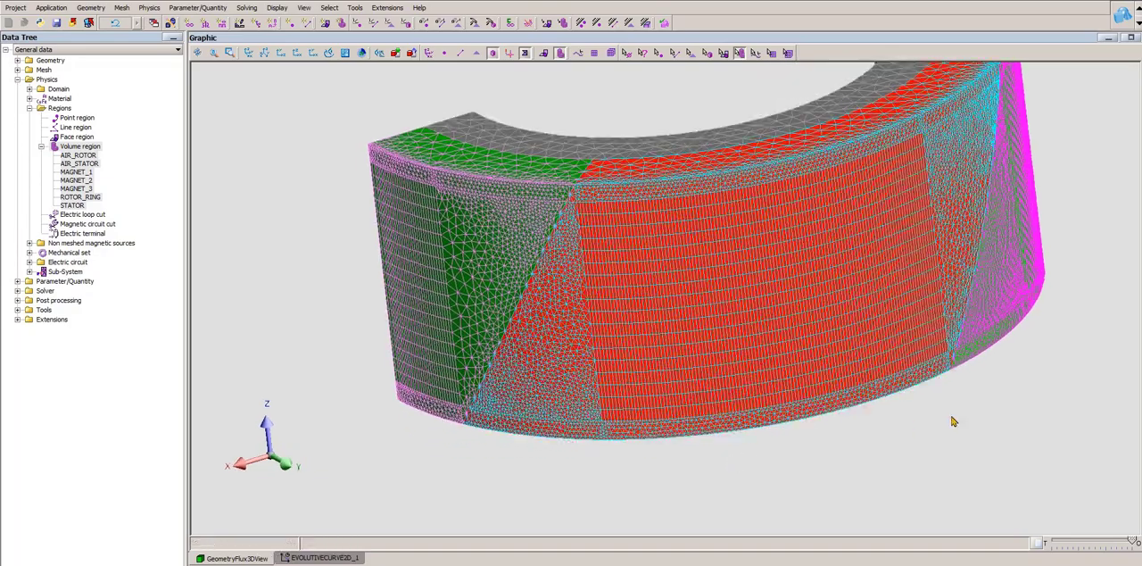
scroll(893, 417, down, 3)
drag(812, 410, 790, 431)
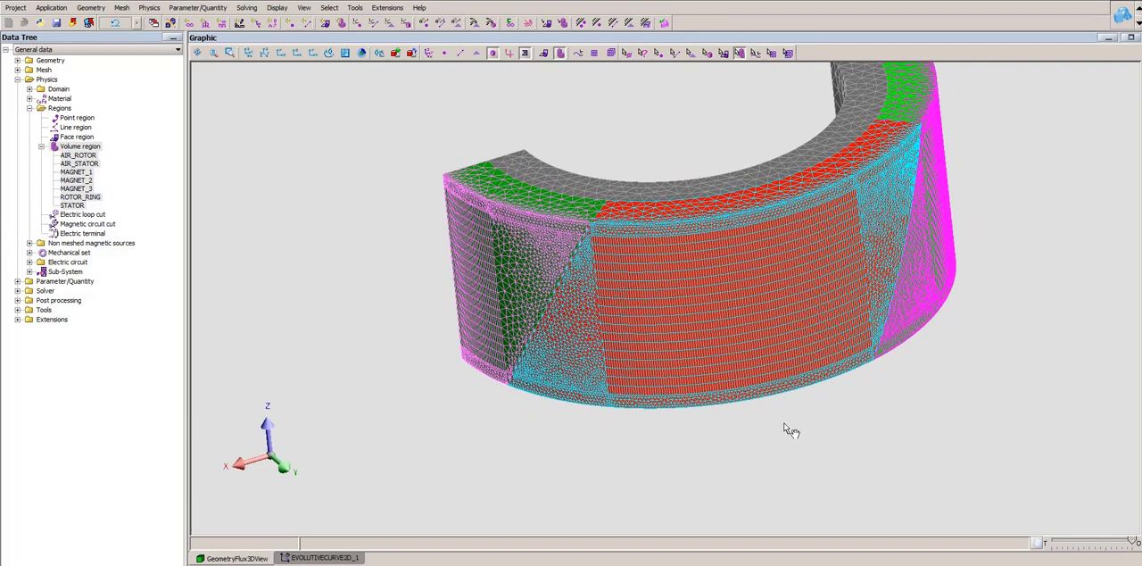
drag(792, 430, 834, 454)
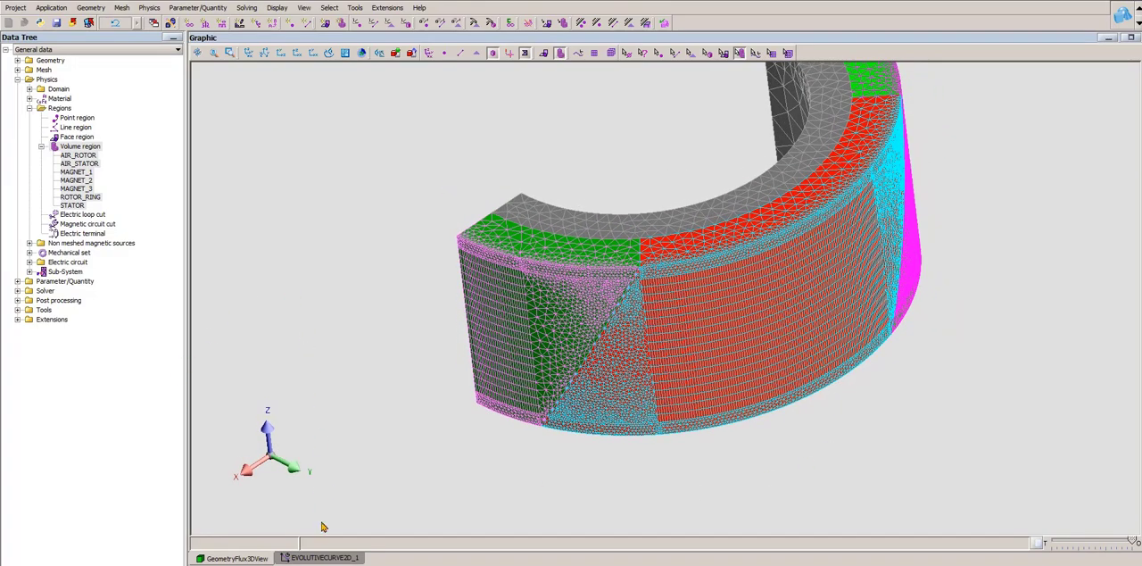
- View the rotor magnetic torque curve EVOLUTIVECURVE2D_1 with the plot enlarged, and return to the meshed geometry view
click(323, 558)
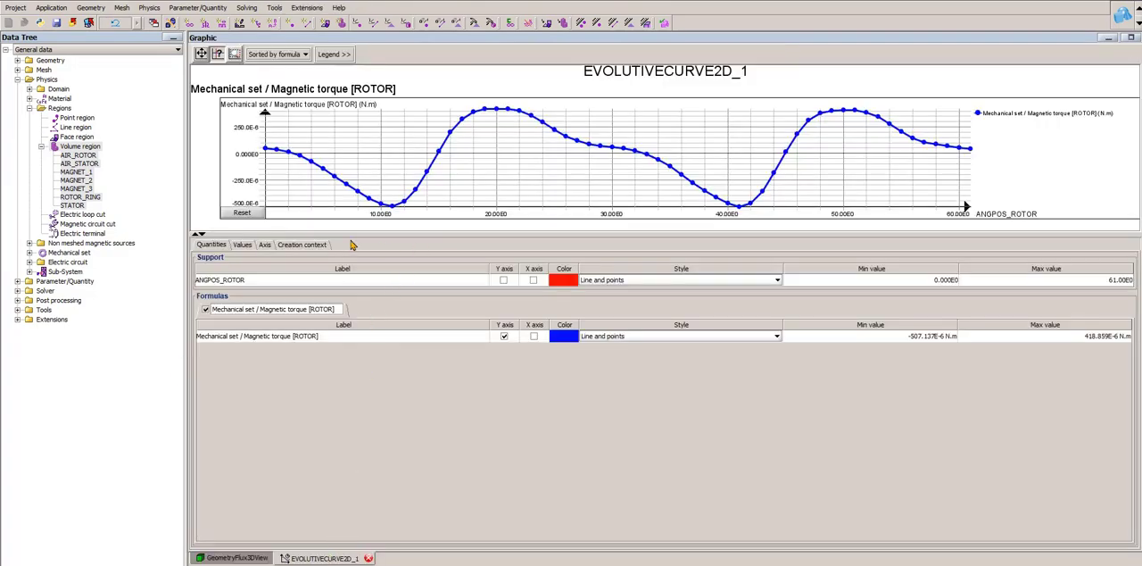
click(198, 234)
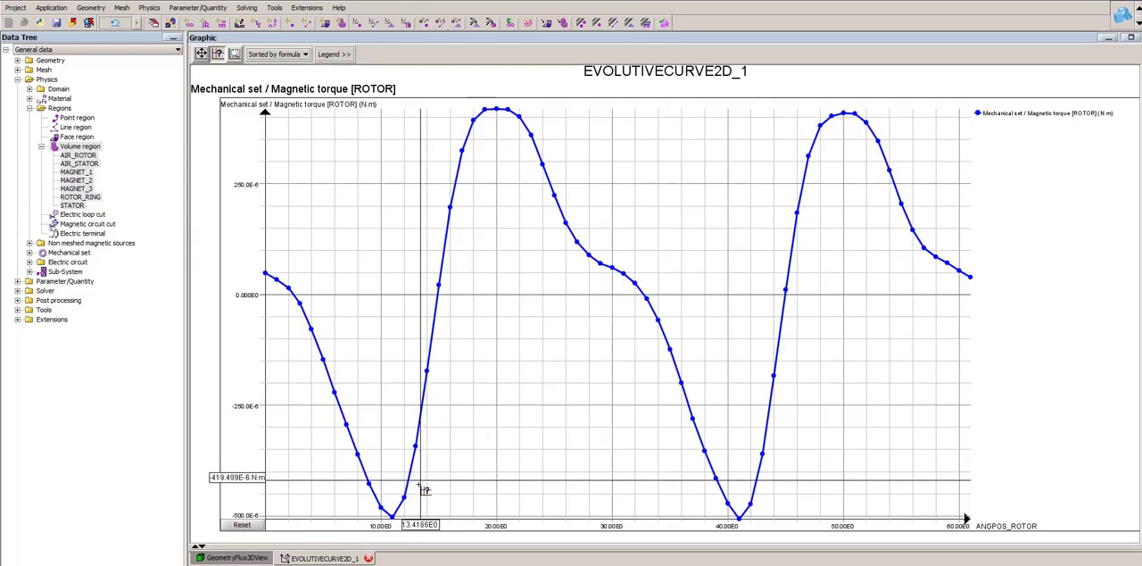
click(248, 560)
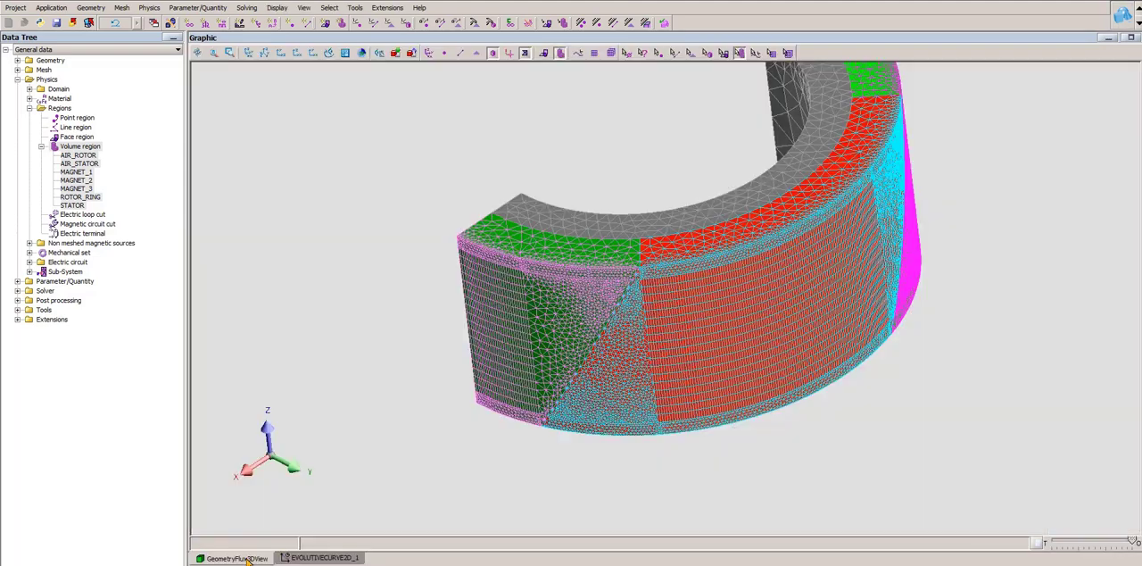
scroll(704, 452, down, 1)
drag(704, 452, 670, 434)
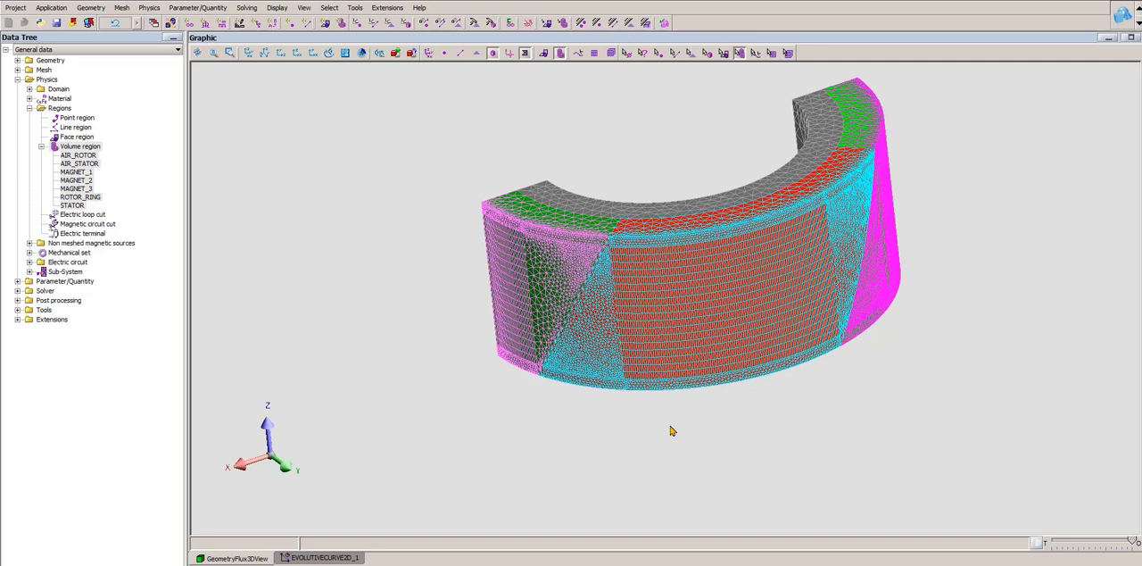
mouse_move(672, 431)
middle_down()
mouse_move(711, 365)
mouse_move(728, 447)
middle_up()
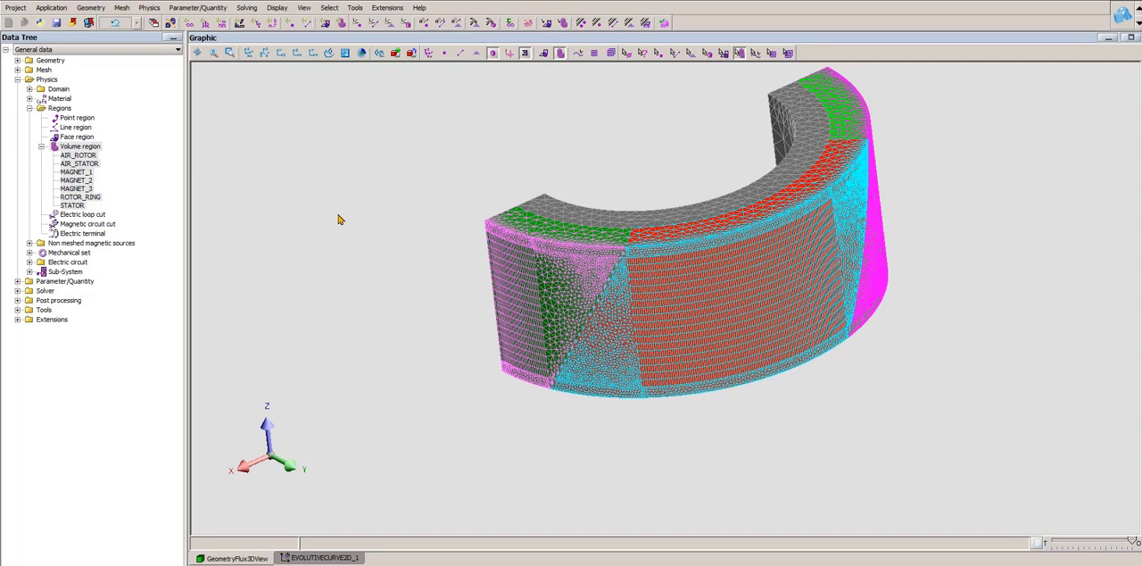
- Switch to the project with the single-region magnet ring, display its surface mesh to inspect it, and hide the mesh
click(478, 541)
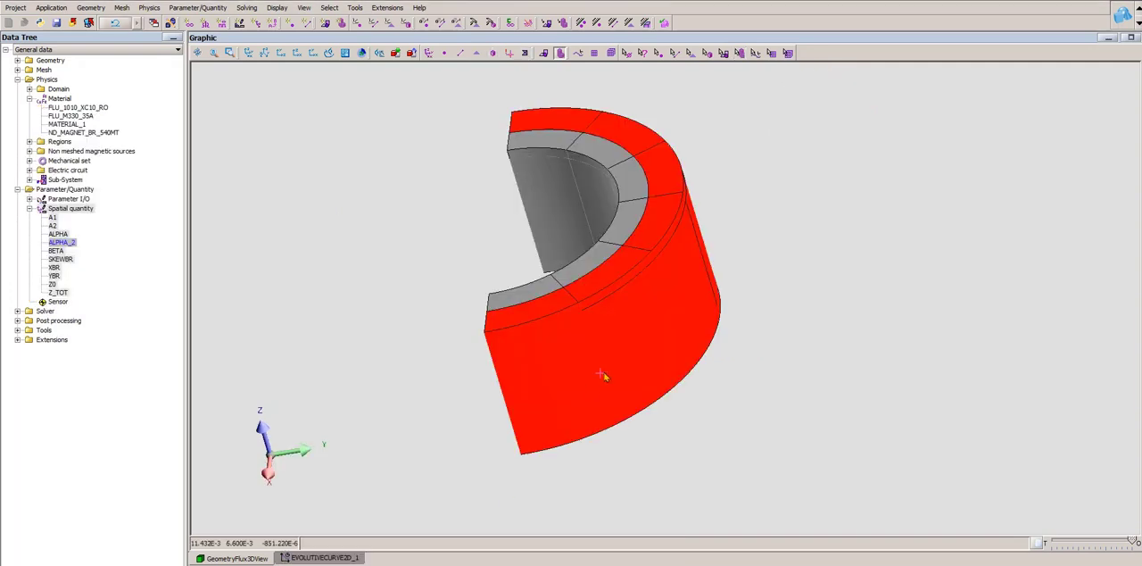
middle_drag(603, 375, 893, 457)
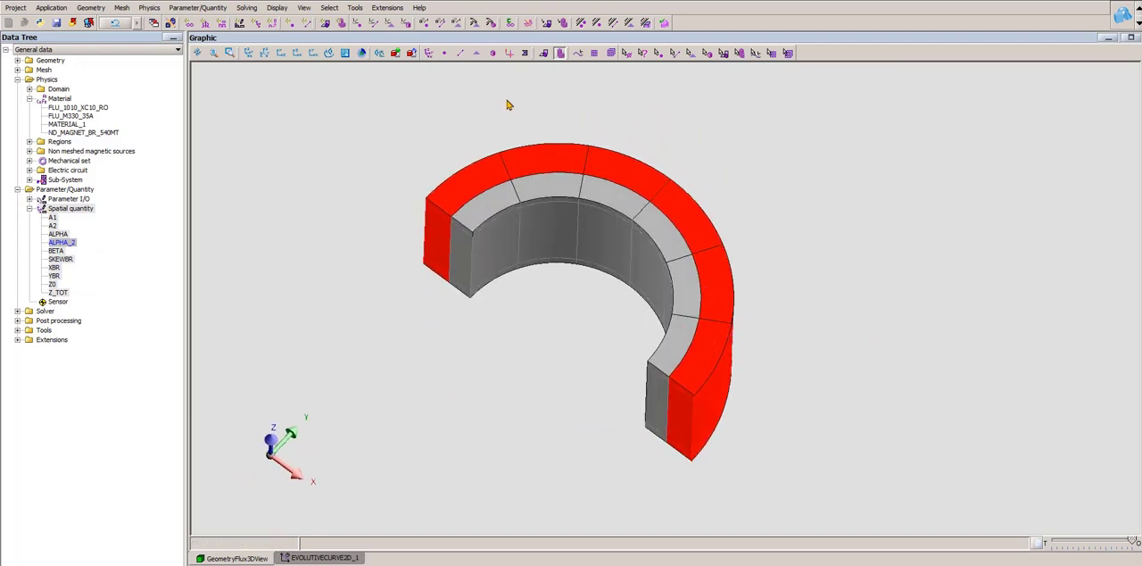
click(525, 53)
middle_drag(608, 298, 470, 173)
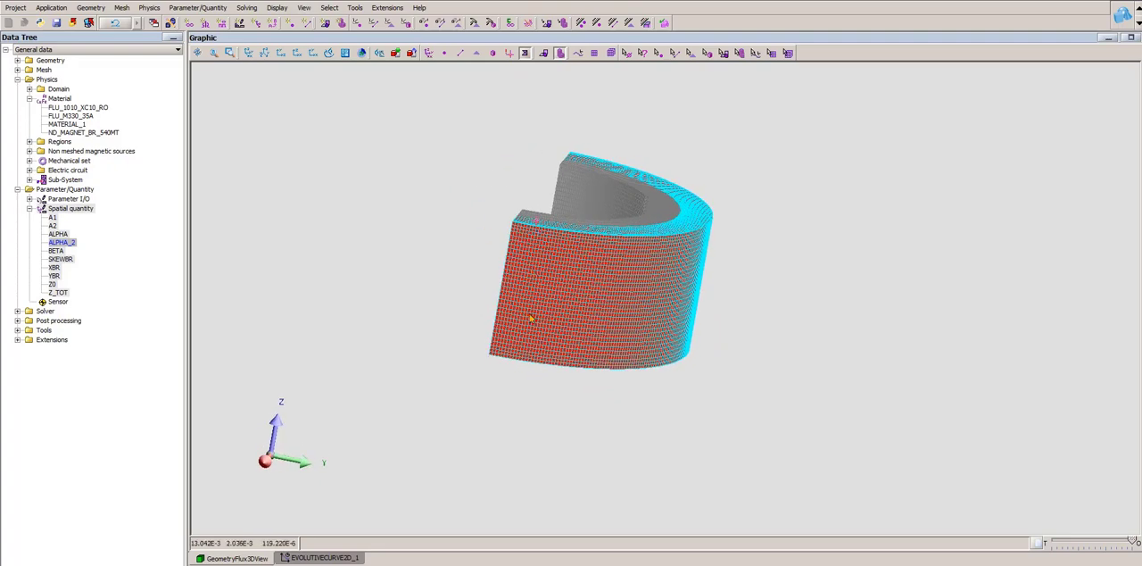
middle_drag(584, 326, 705, 340)
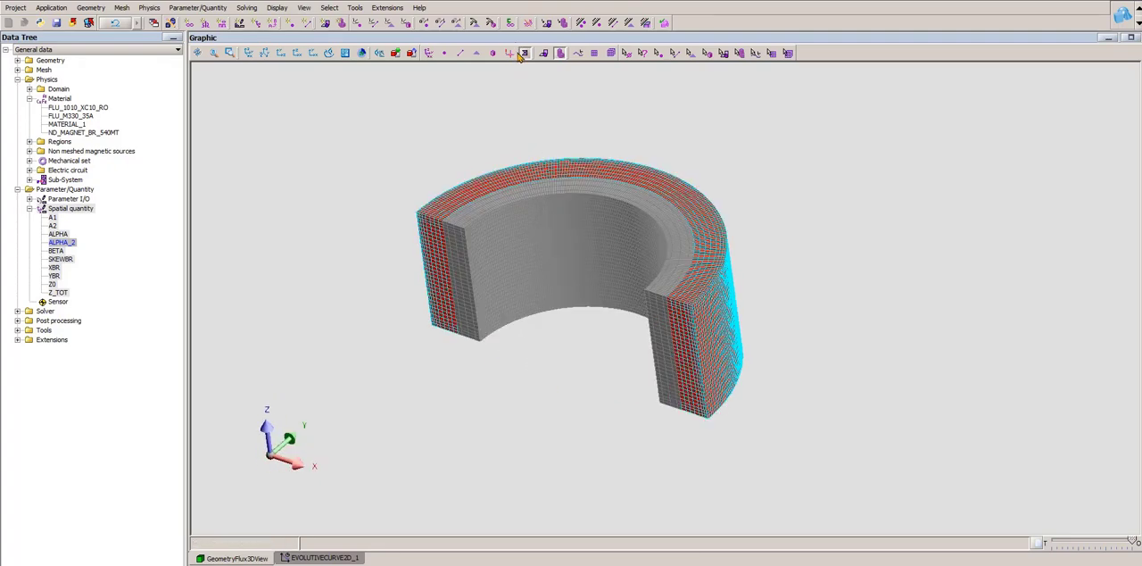
click(525, 53)
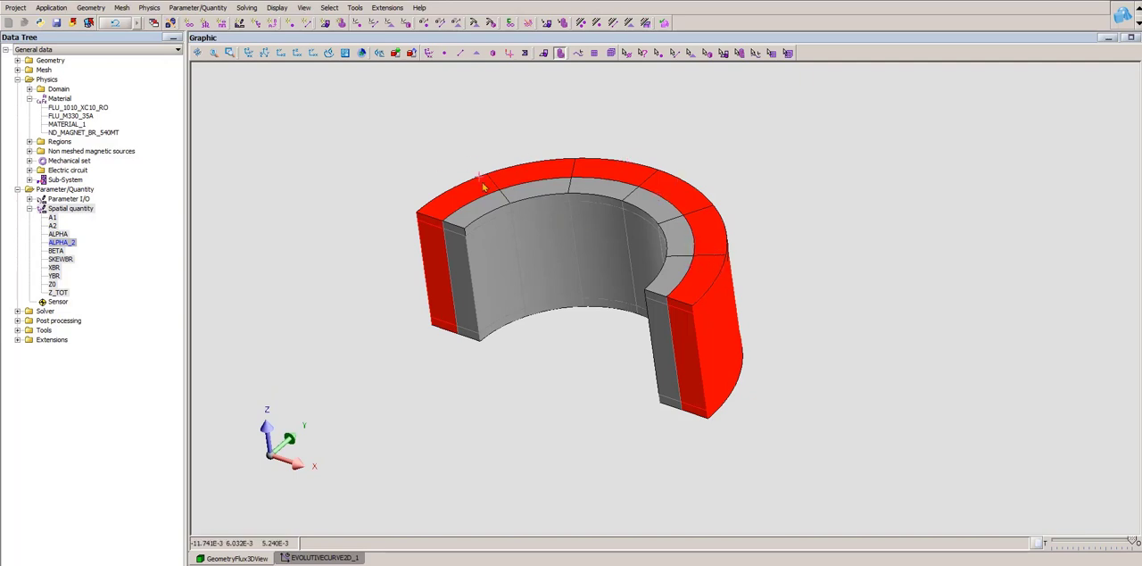
- Show the magnet ring's mesh once more for a closer look and hide it again
middle_drag(702, 255, 645, 278)
click(525, 52)
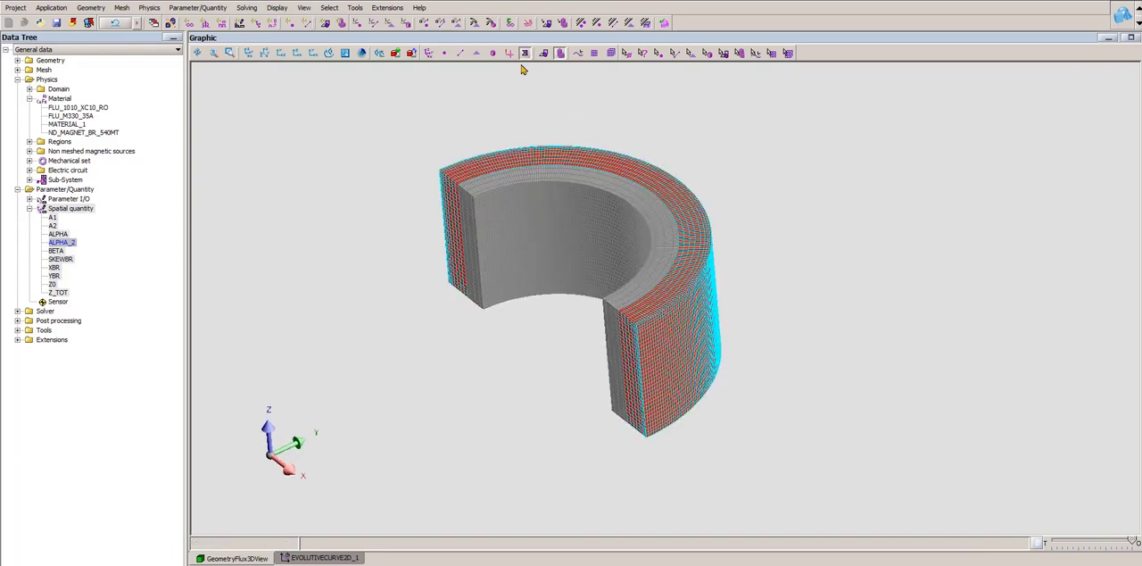
scroll(624, 320, up, 2)
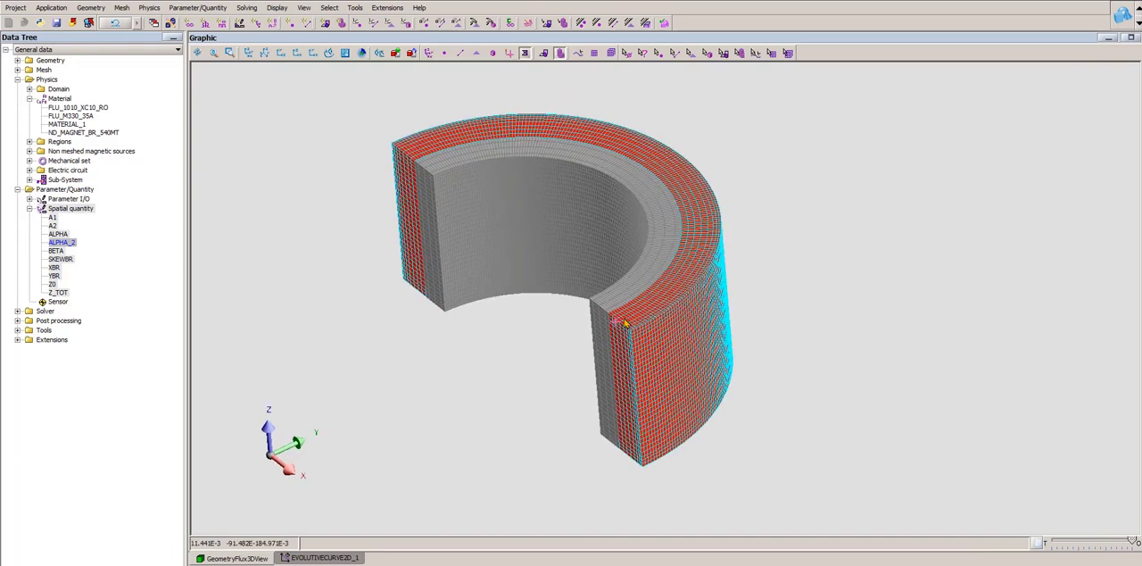
click(526, 53)
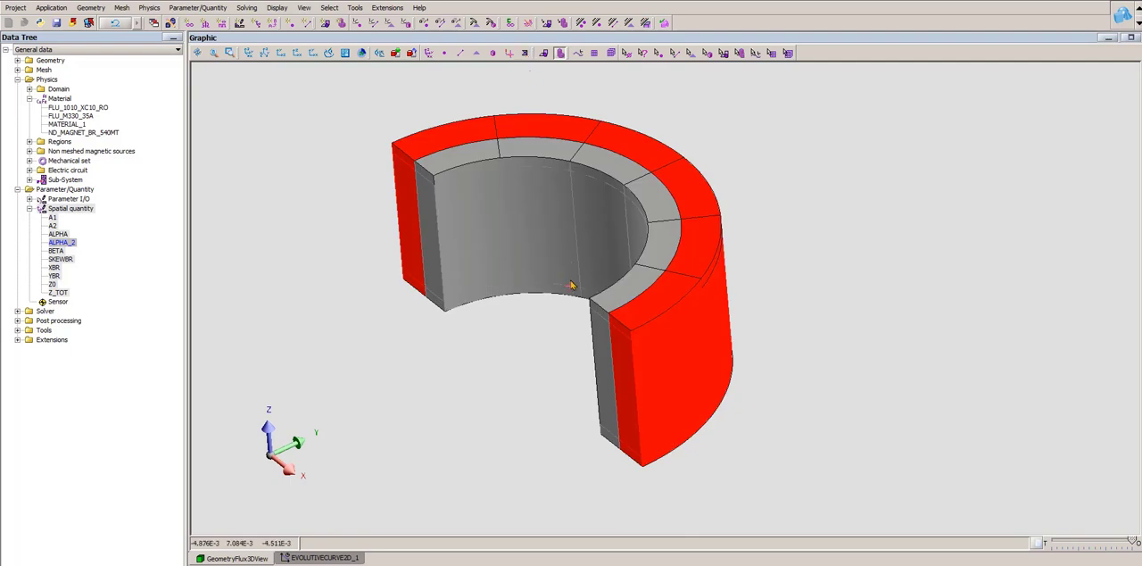
middle_drag(571, 275, 523, 249)
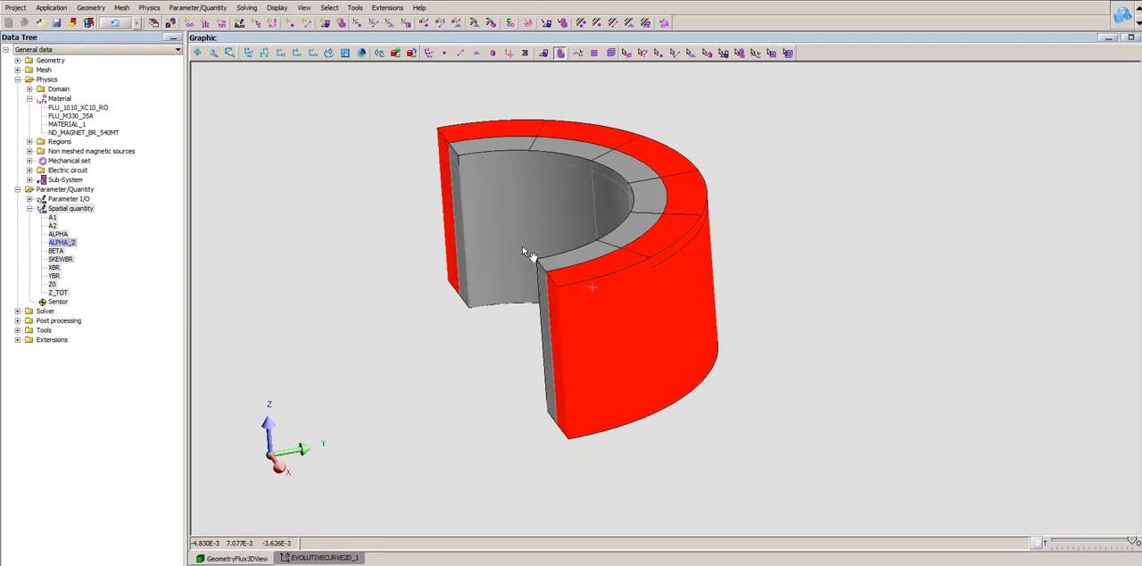
middle_drag(525, 251, 536, 296)
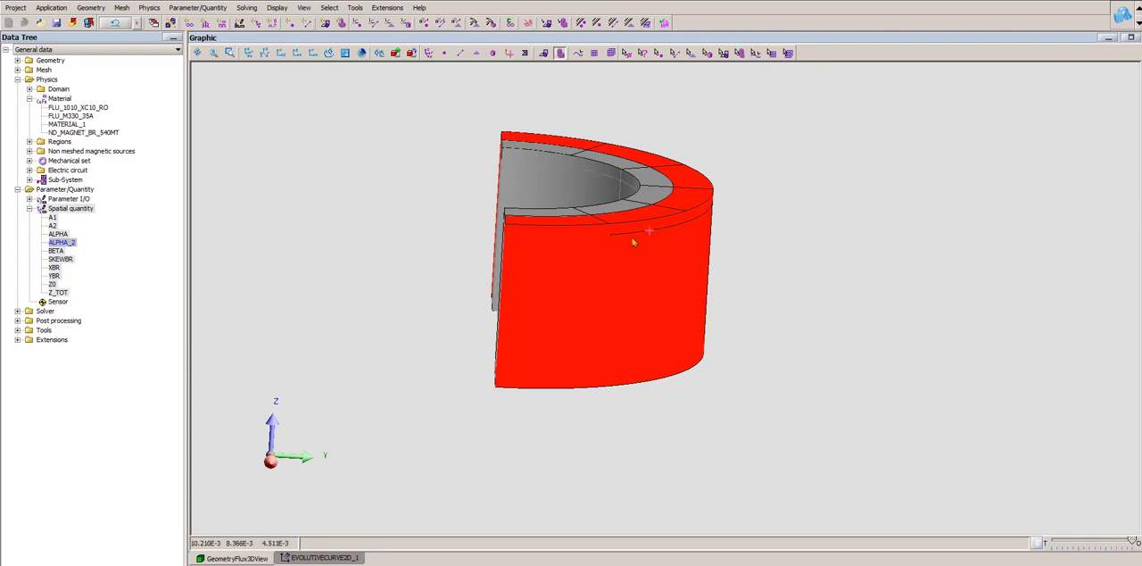
drag(632, 236, 593, 296)
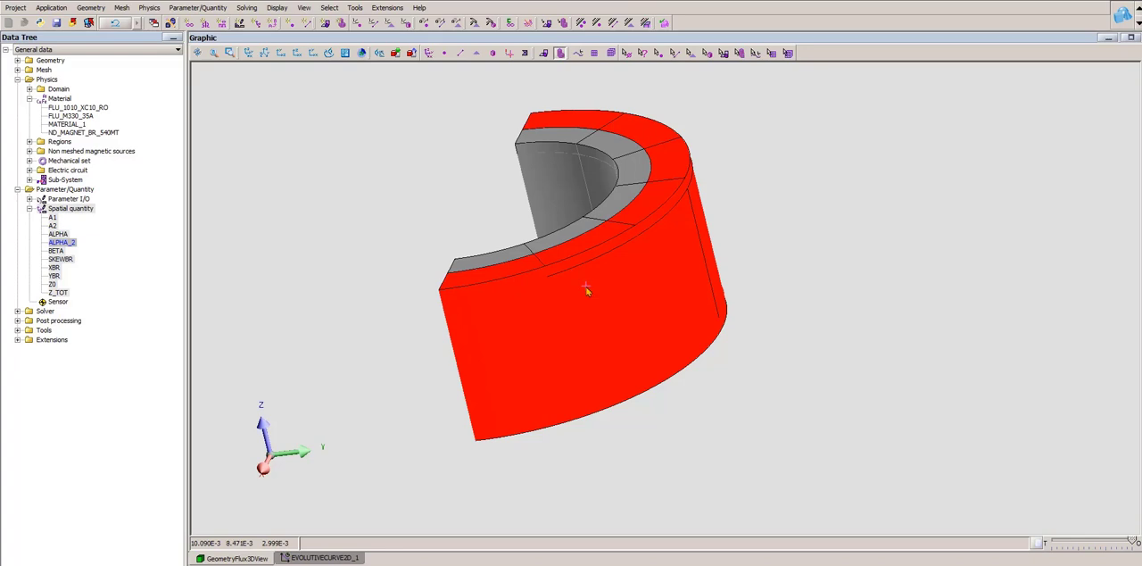
- Open MATERIAL_1 for editing, review its magnetic property model and spatial remanent flux density formula, and hide the illustration beside the settings
click(82, 127)
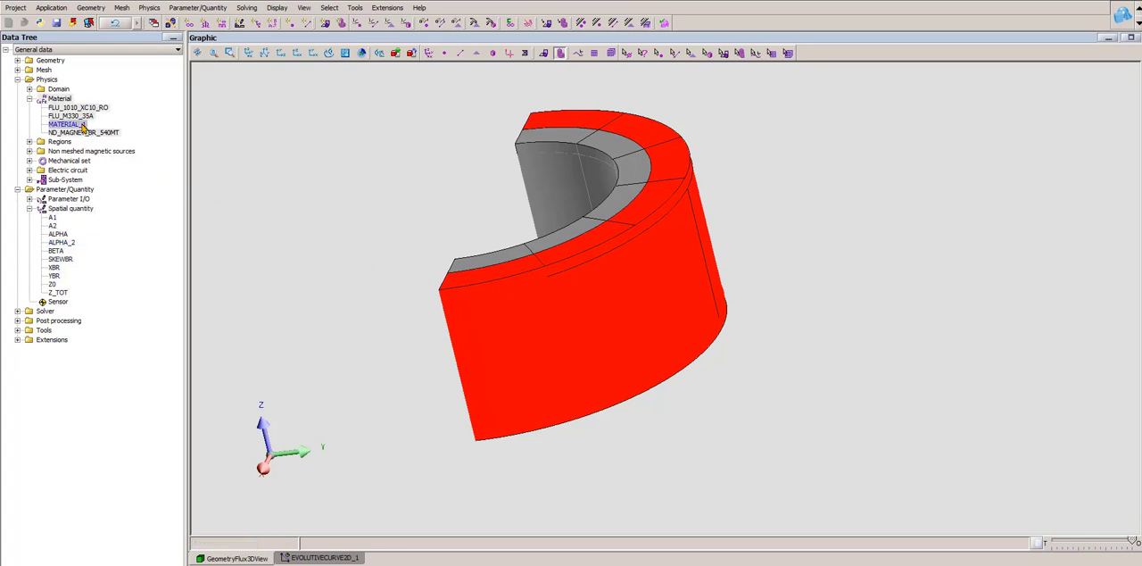
double_click(82, 127)
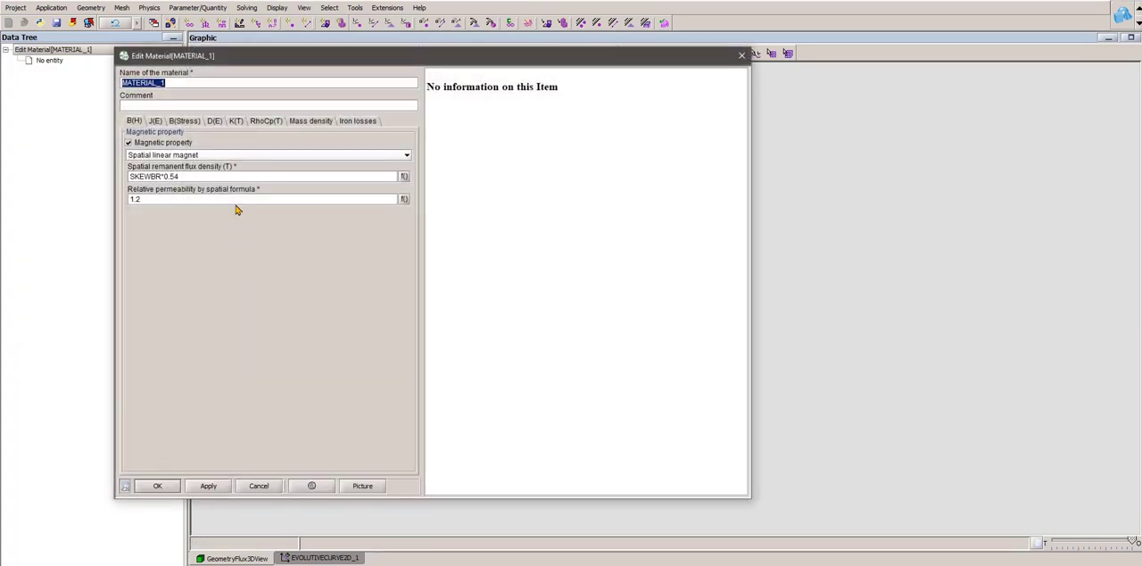
click(185, 156)
click(185, 157)
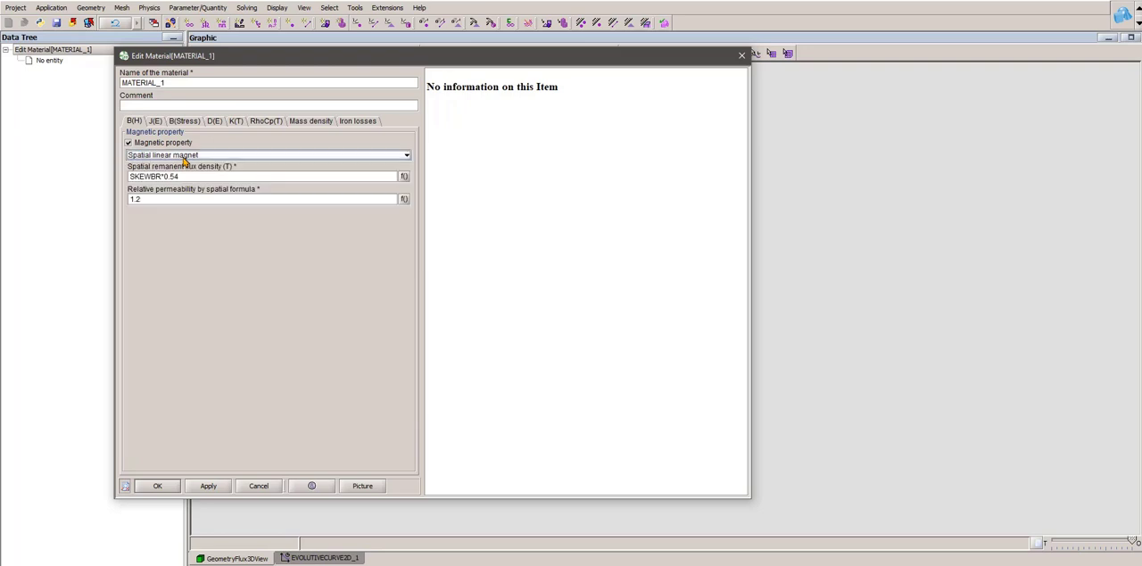
drag(207, 176, 46, 163)
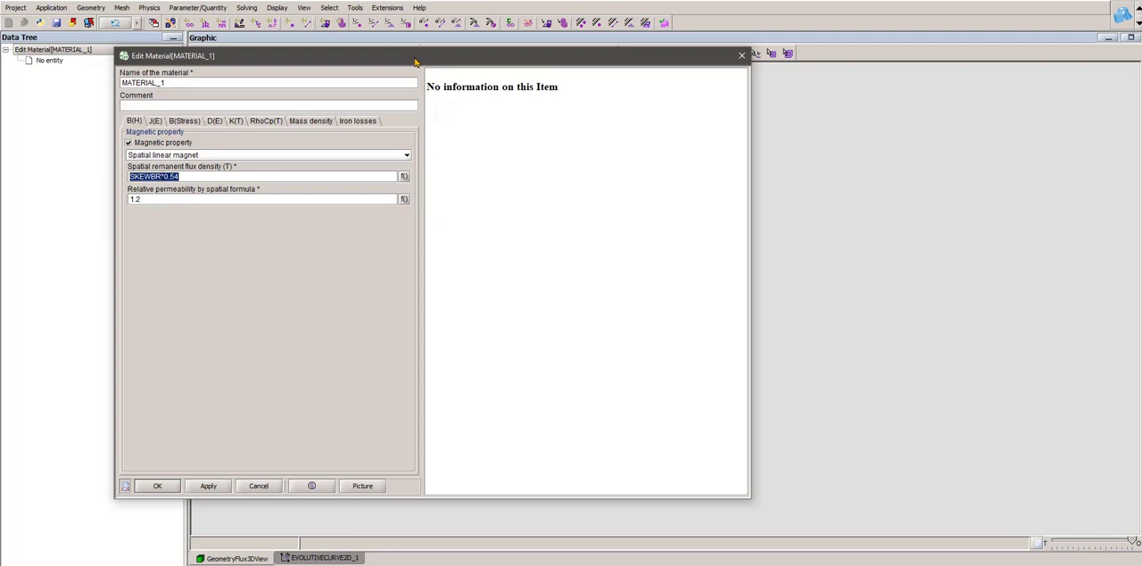
click(353, 489)
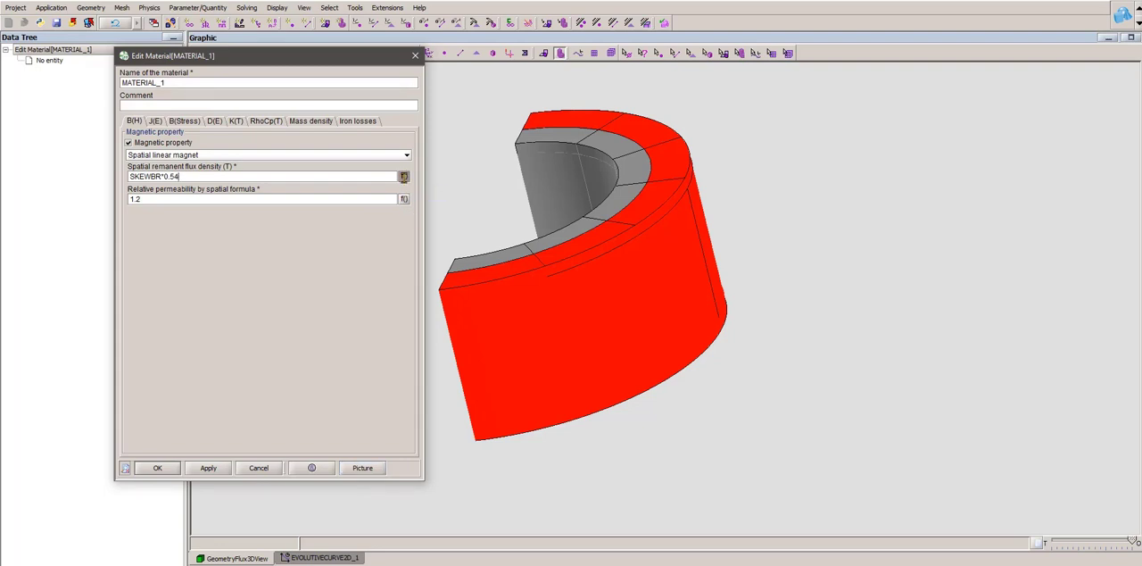
- Set the spatial remanent flux density of MATERIAL_1 to Vec3(1,1,0)*0.54 with the formula editor and save the material
click(403, 177)
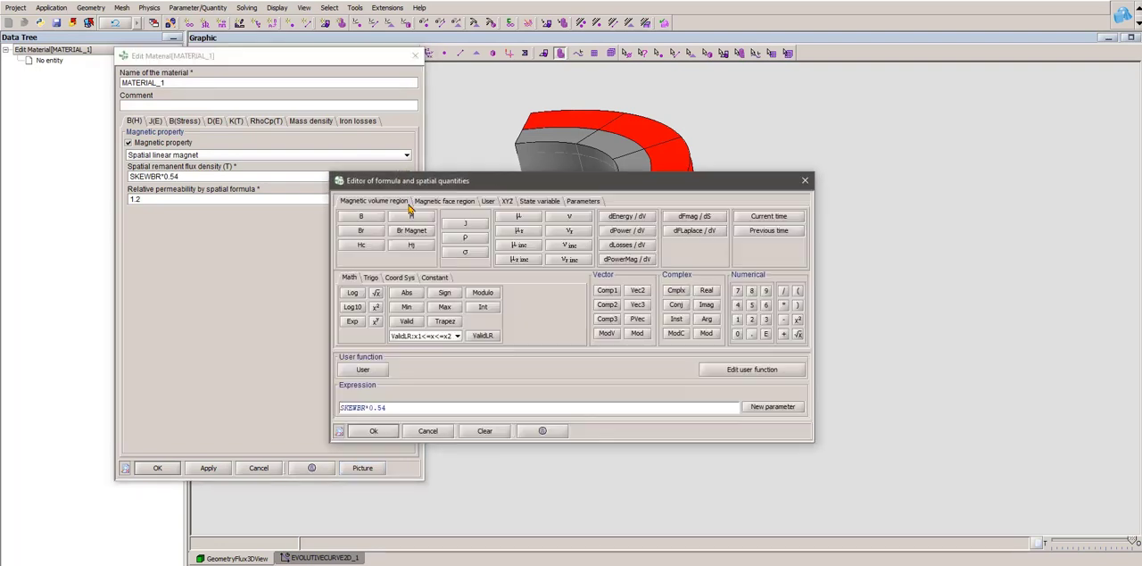
click(366, 408)
key(BackSpace)
key(BackSpace)
key(BackSpace)
key(BackSpace)
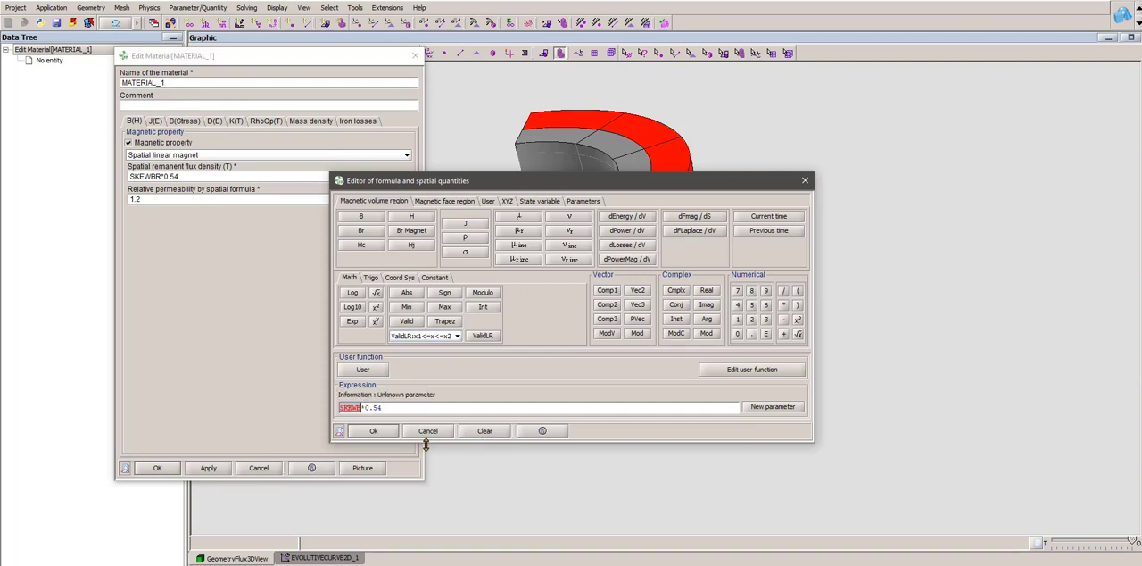
key(BackSpace)
key(BackSpace)
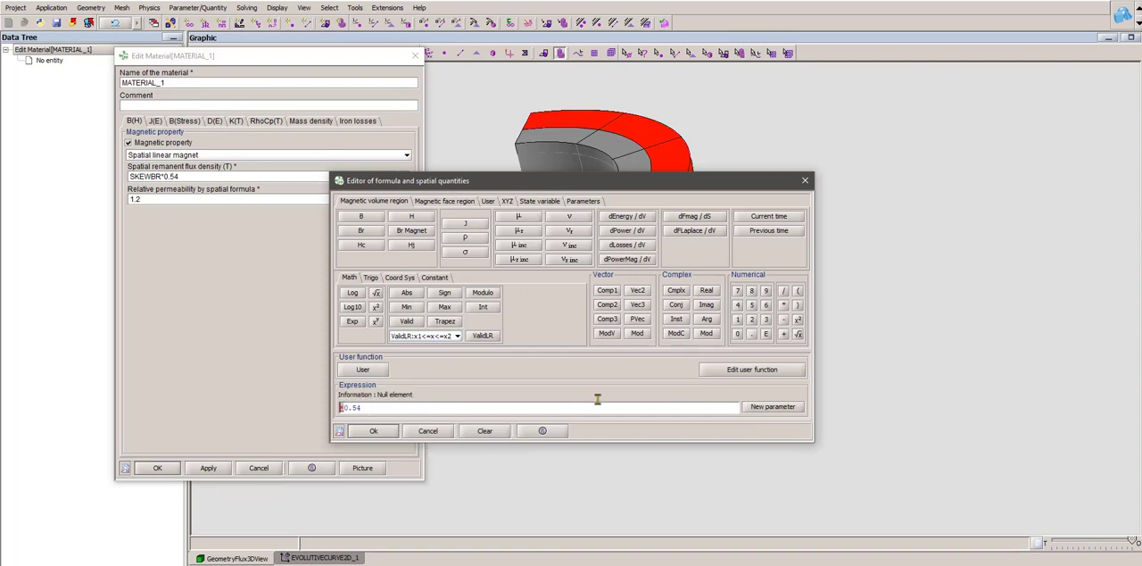
click(639, 305)
text(1,1,0)
click(373, 430)
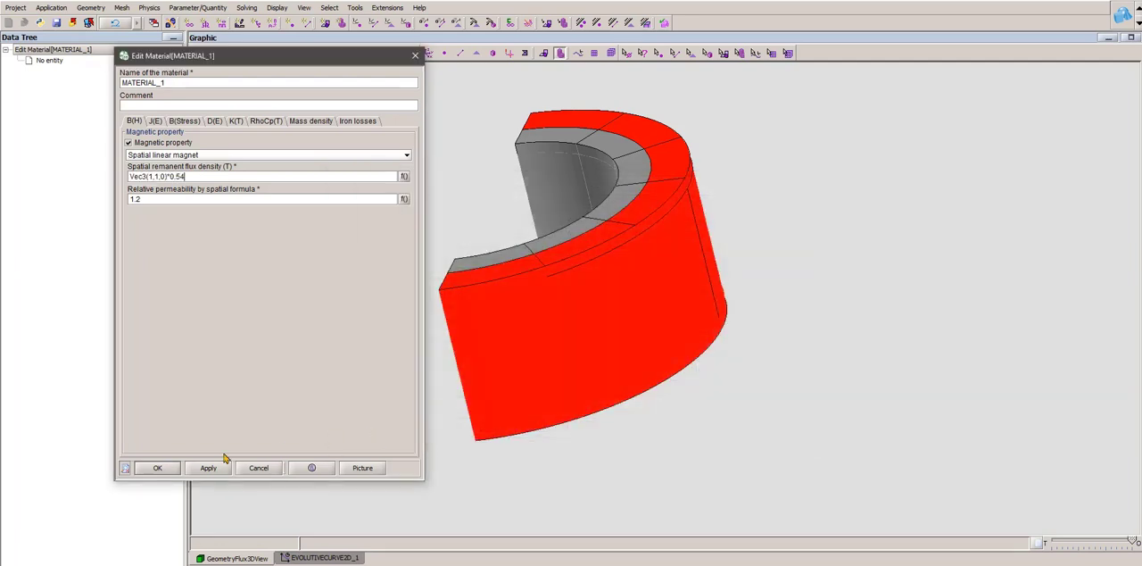
click(159, 467)
- Display the material Br arrows on the magnets, raise their density to near maximum, and set the reference size to 221
click(145, 9)
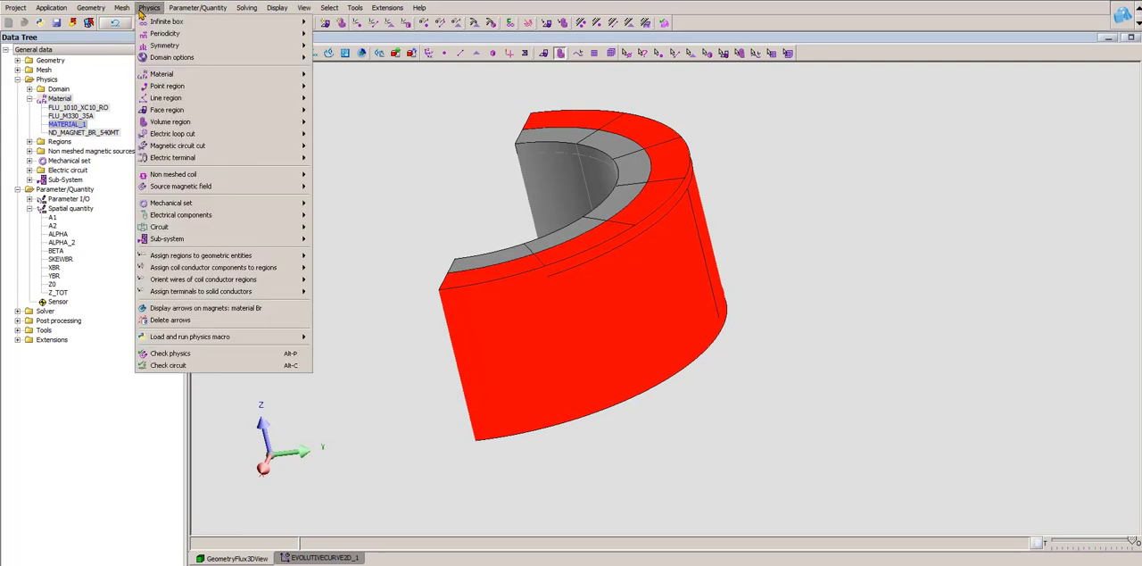
click(235, 309)
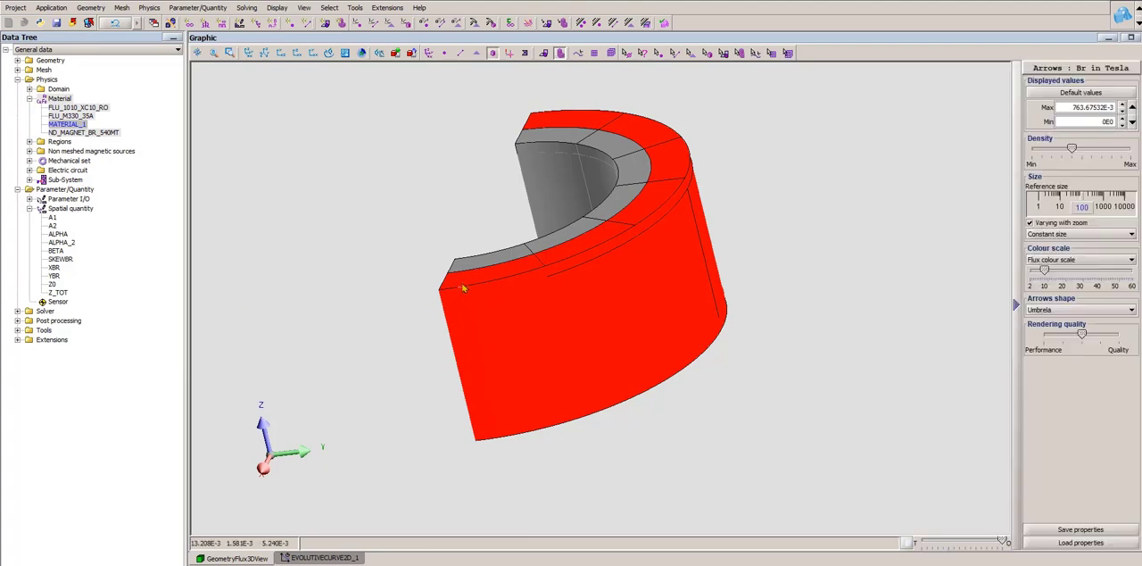
drag(475, 280, 562, 370)
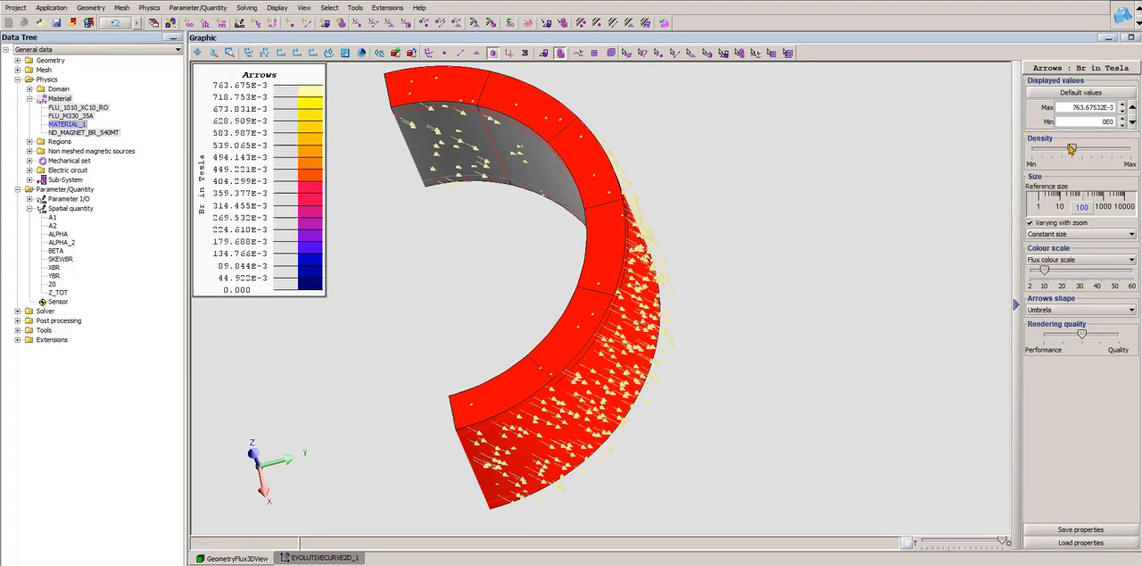
drag(1071, 148, 1121, 149)
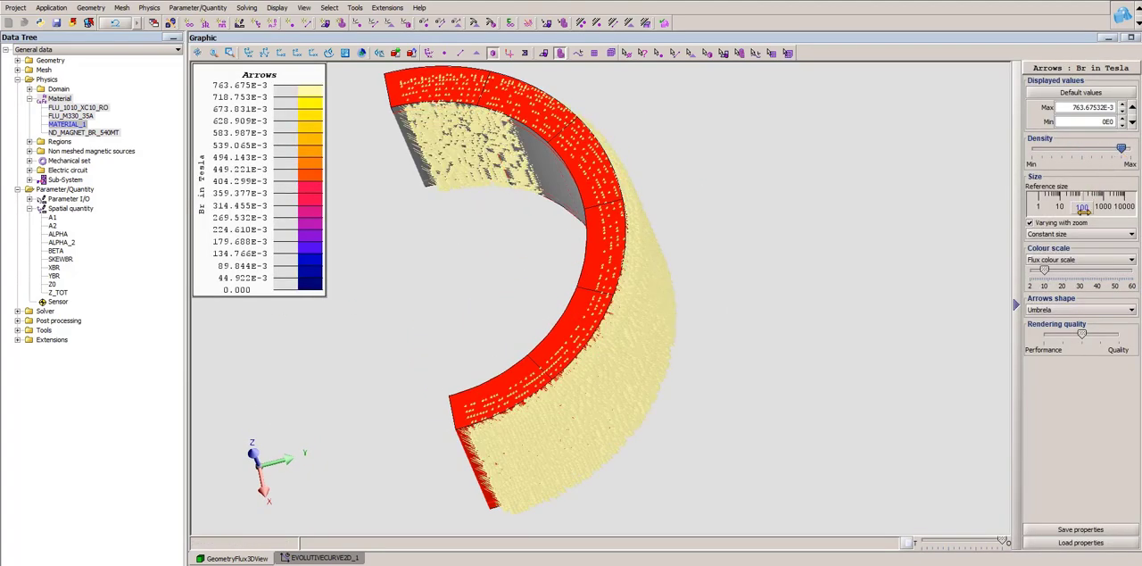
mouse_move(1084, 210)
mouse_down()
mouse_move(1112, 210)
mouse_move(1090, 211)
mouse_up()
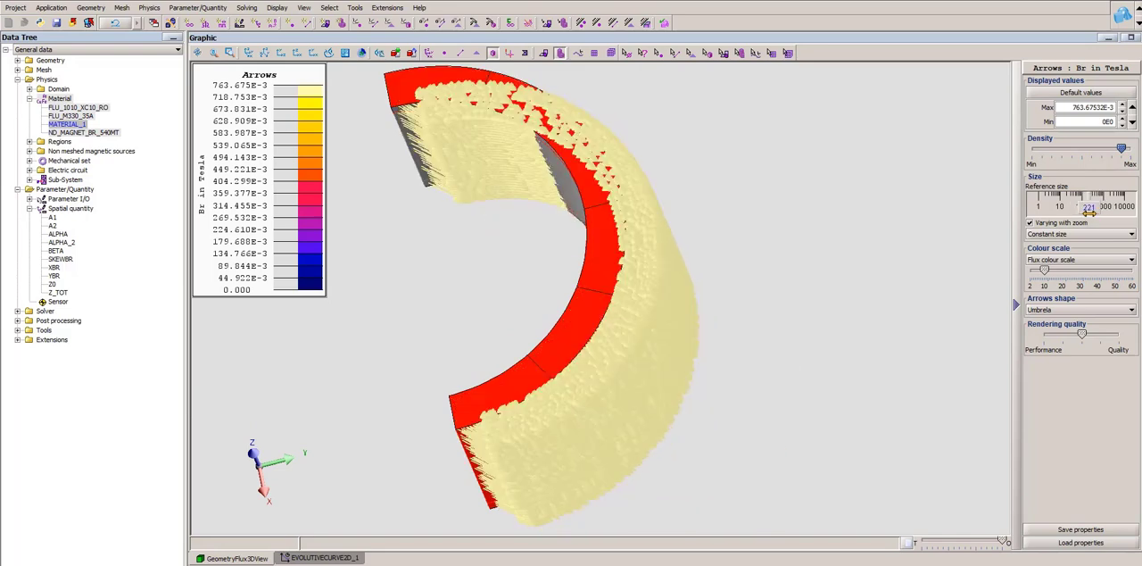
middle_drag(538, 400, 625, 433)
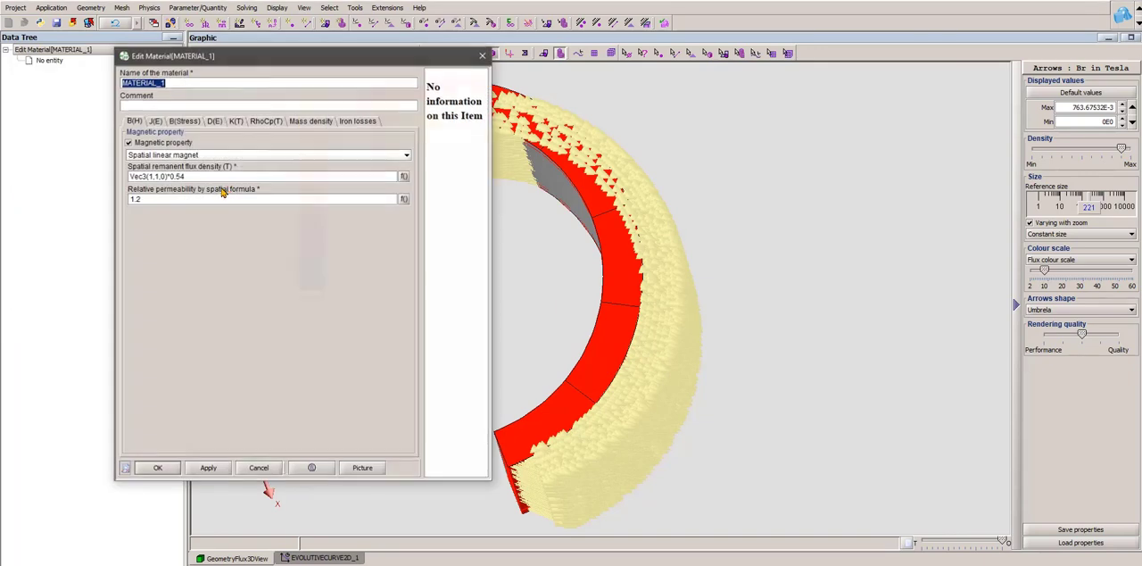
- Recheck the remanent flux density formula of MATERIAL_1, close it unchanged, and view the Br arrows from the side
click(483, 56)
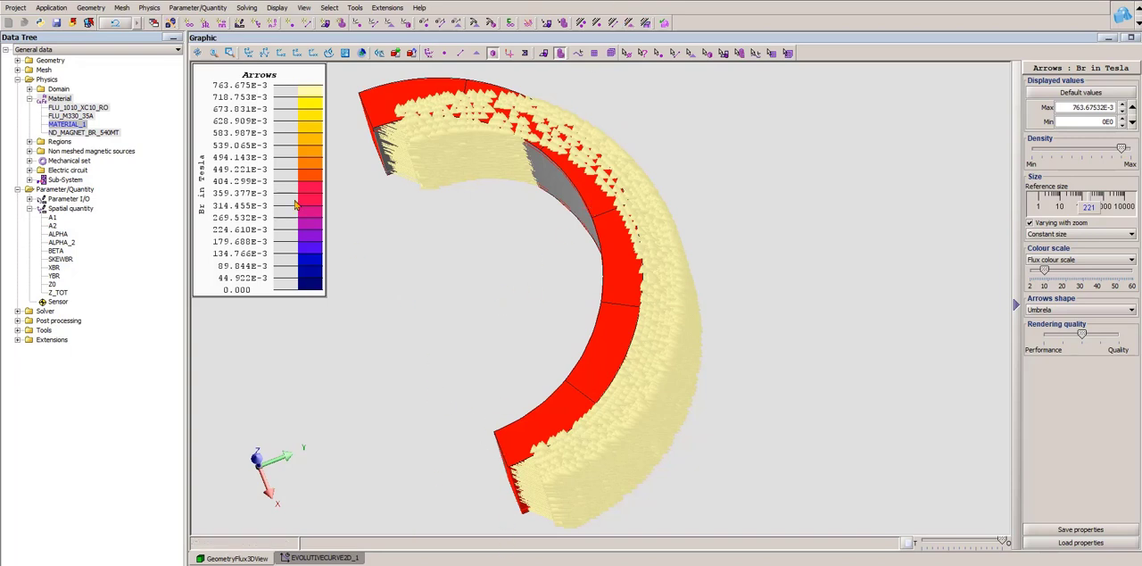
double_click(80, 125)
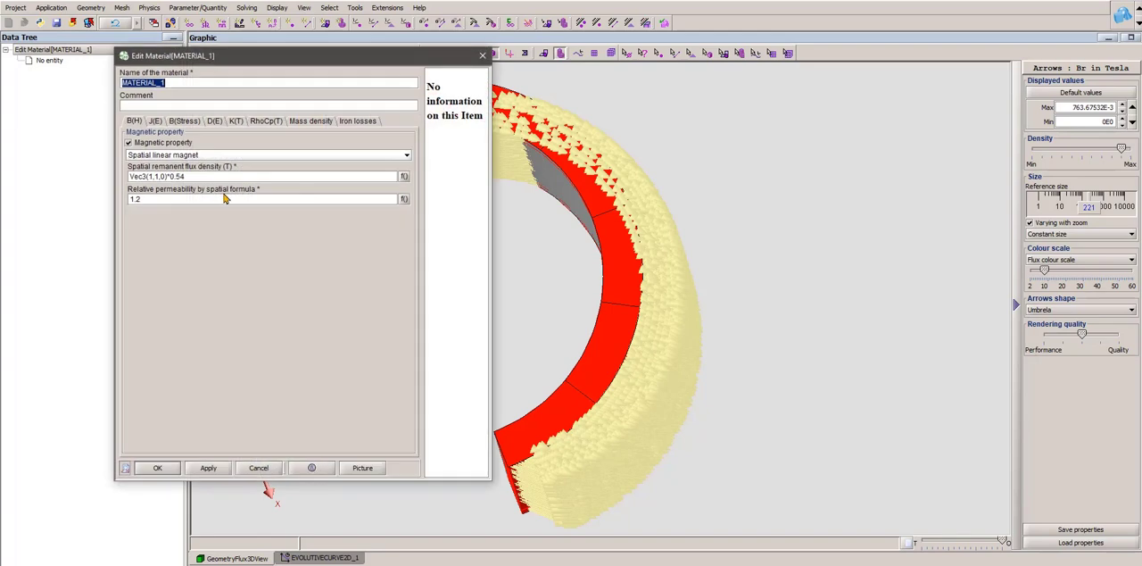
click(483, 55)
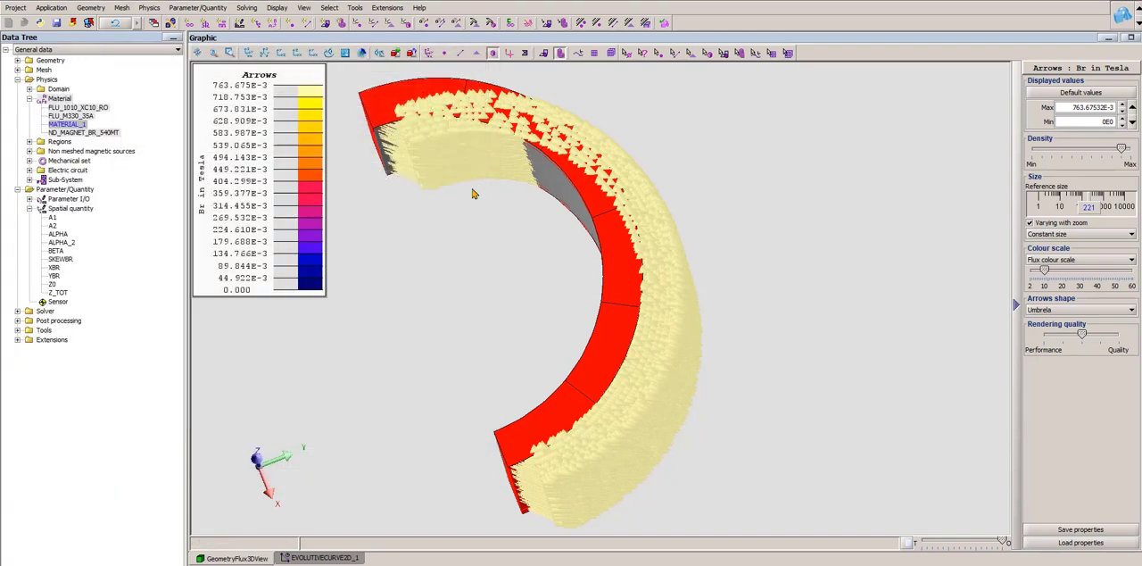
drag(554, 308, 537, 218)
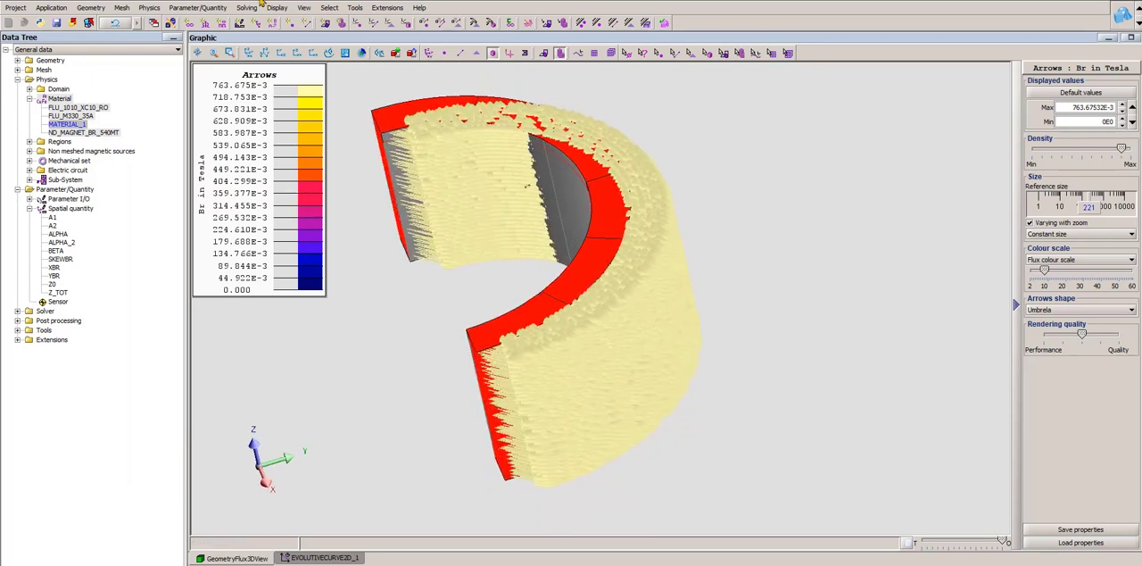
- Delete the Br arrows from the magnets
click(156, 8)
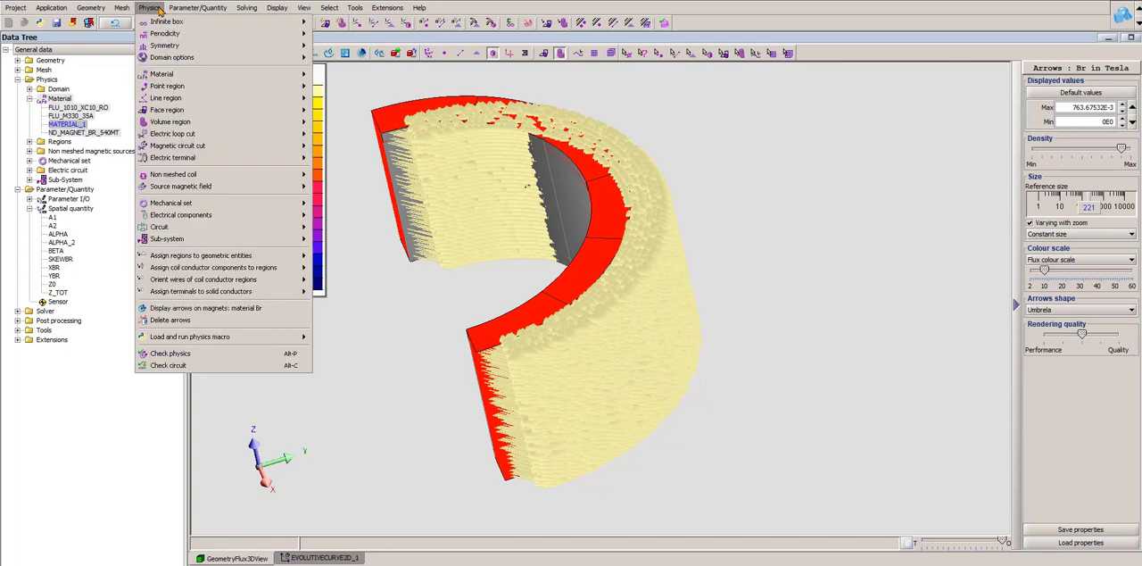
click(195, 320)
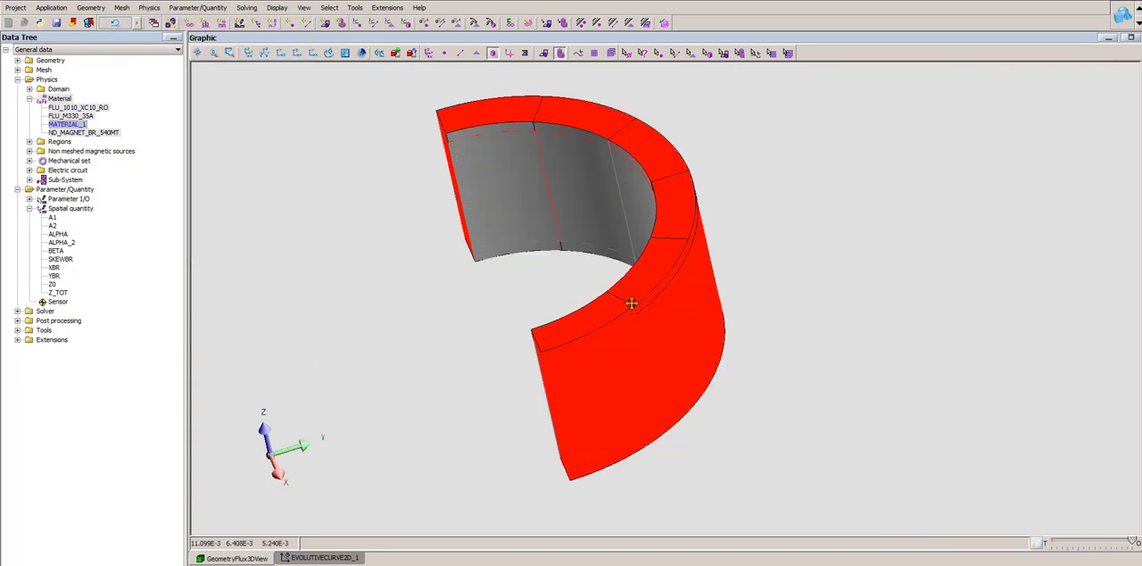
drag(629, 302, 658, 303)
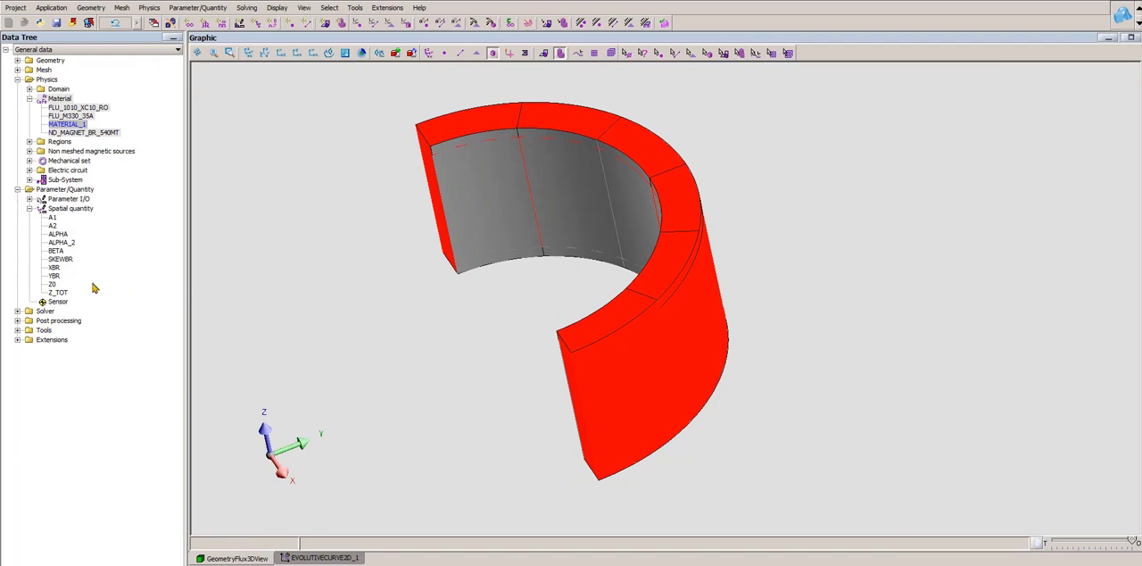
- Review the spatial quantities Z_TOT and Z0, showing the geometry points to check Z0 against the magnet ring's lower inner corner point
double_click(70, 294)
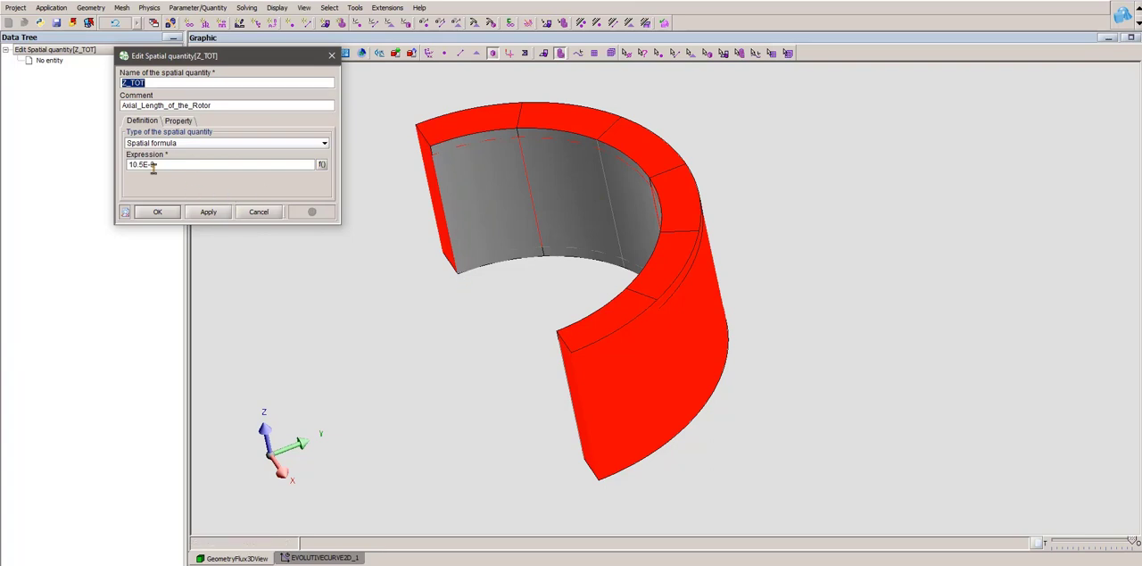
click(332, 55)
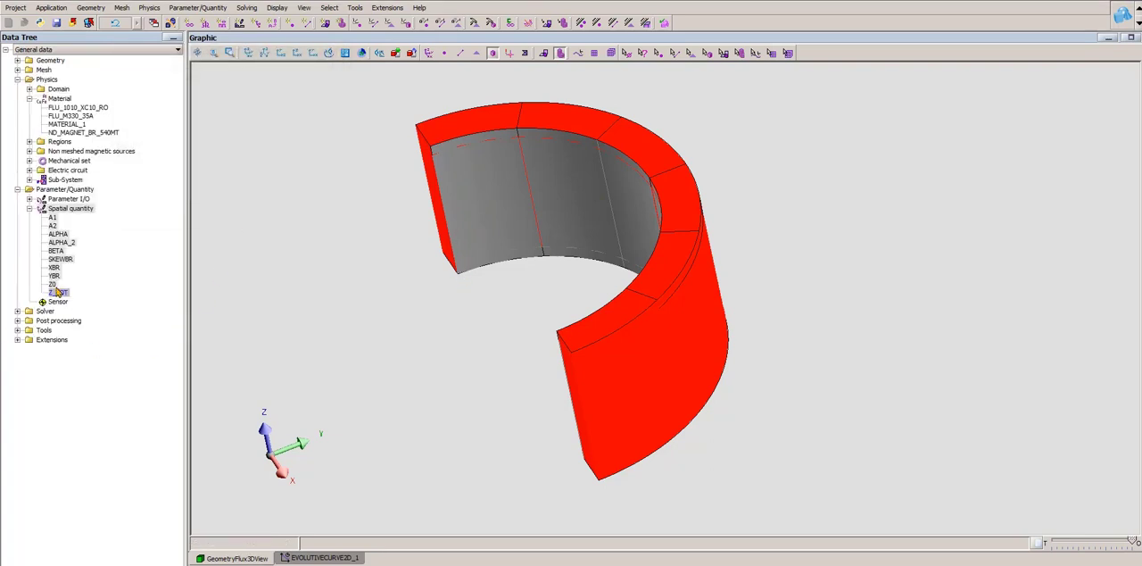
double_click(52, 283)
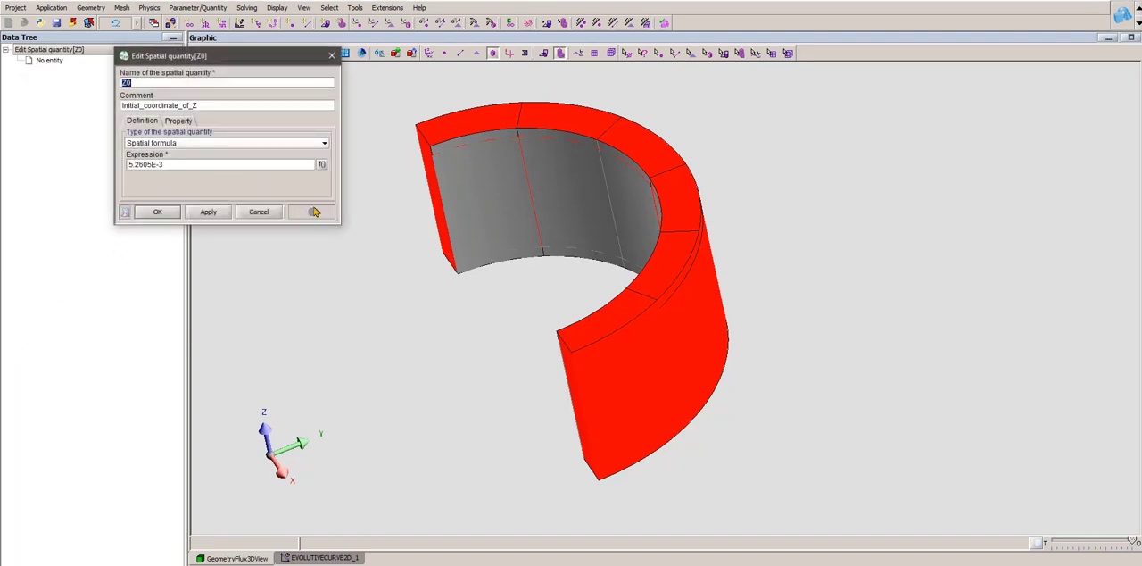
click(658, 53)
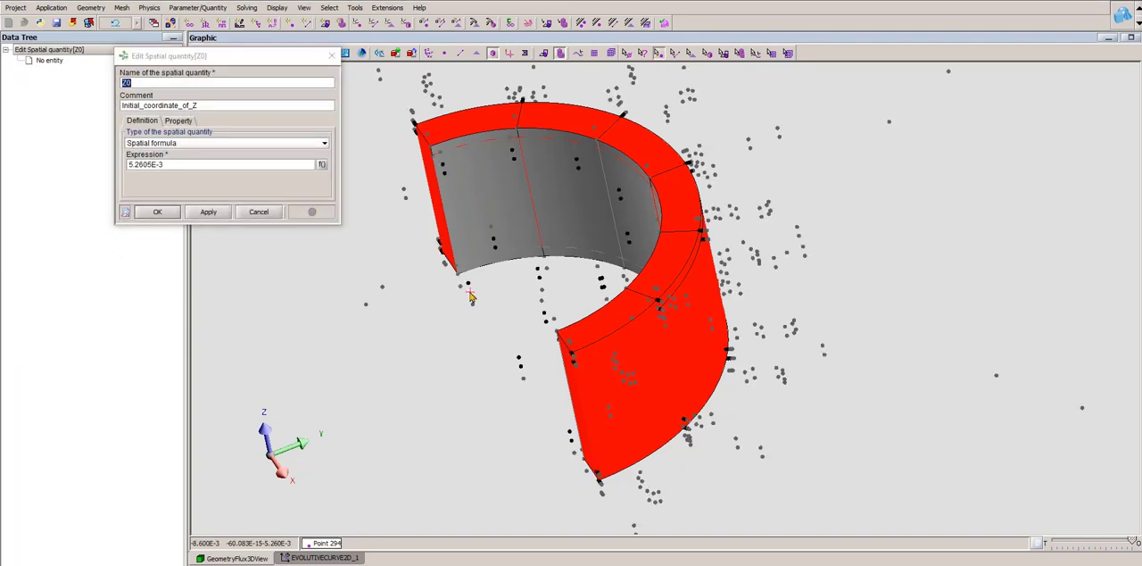
scroll(452, 293, up, 3)
scroll(628, 265, up, 3)
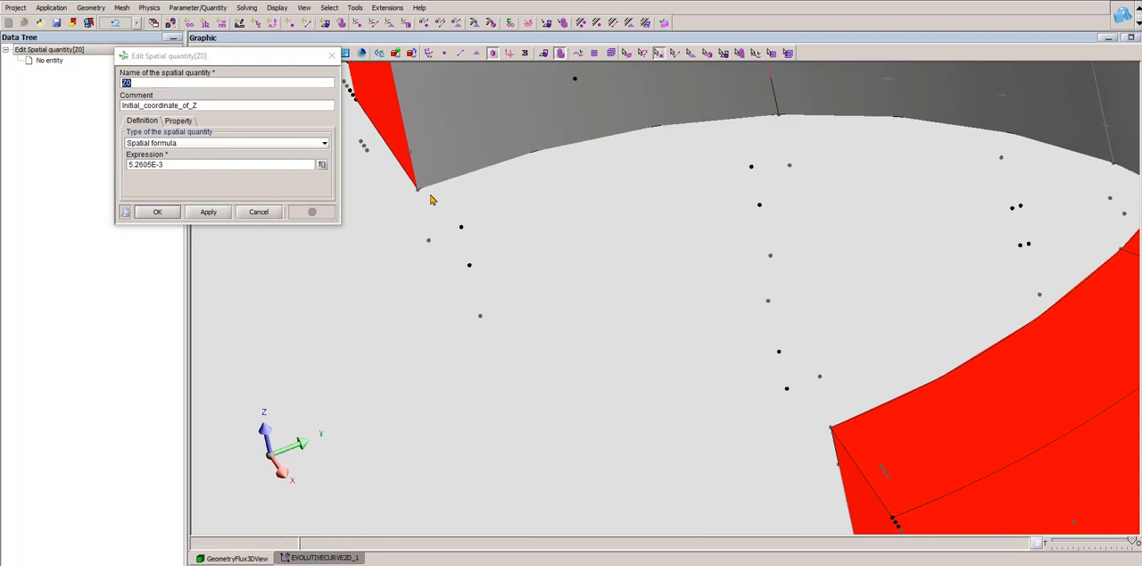
double_click(417, 191)
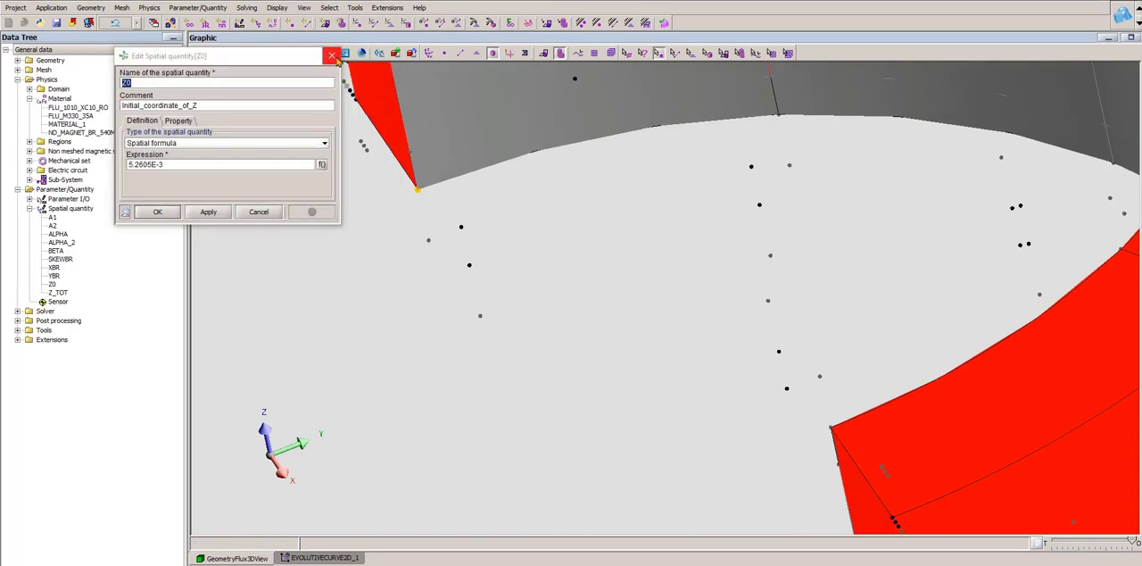
click(332, 56)
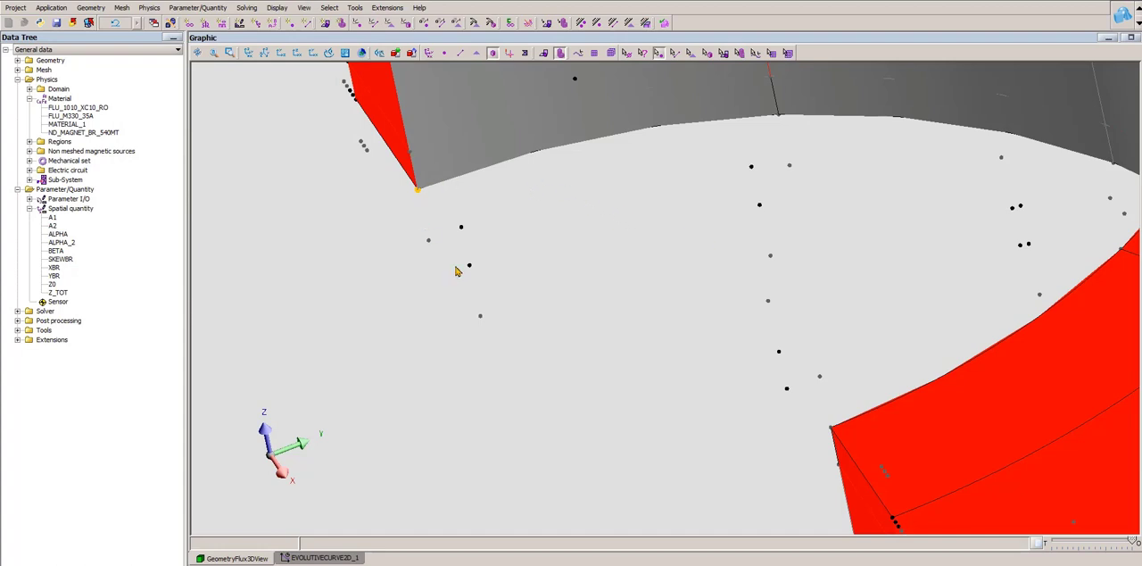
scroll(488, 324, down, 7)
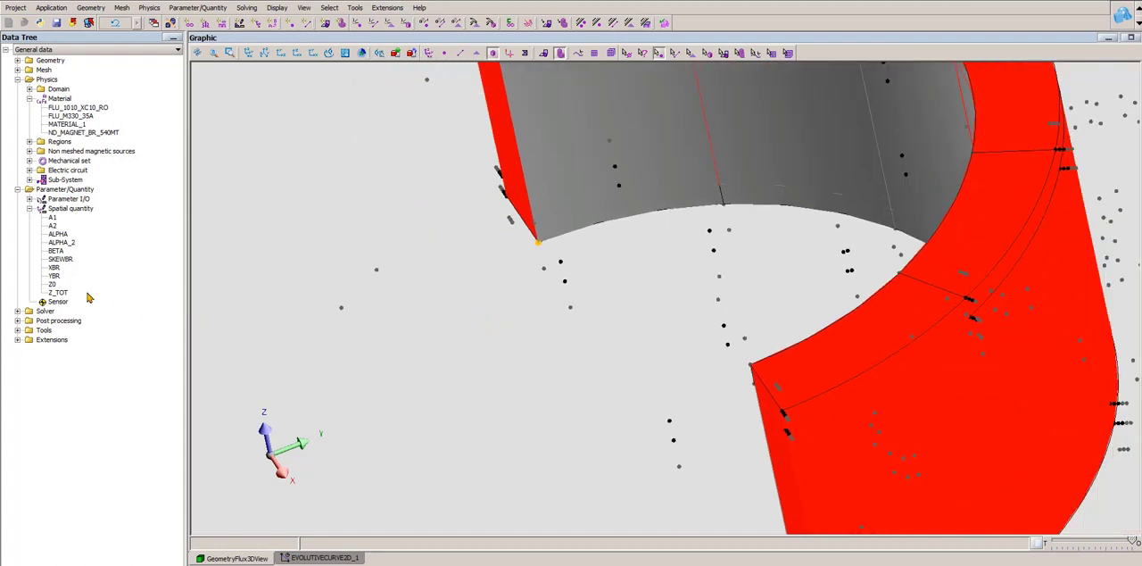
- Examine the expression of the spatial quantity ALPHA with the magnet ring viewed nearly along the Z axis, and close it
double_click(62, 235)
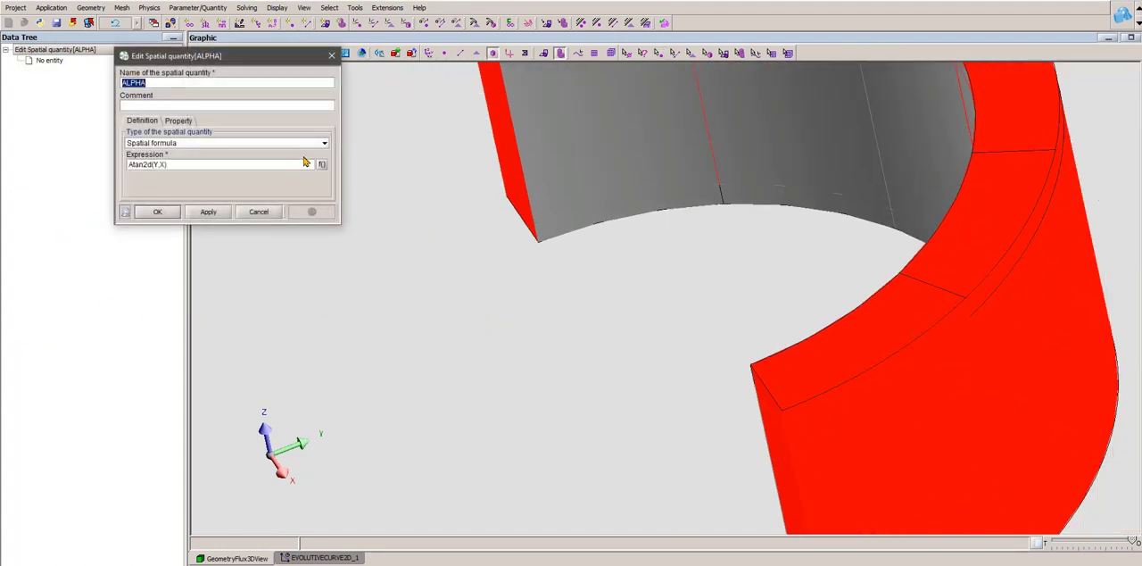
scroll(564, 351, down, 6)
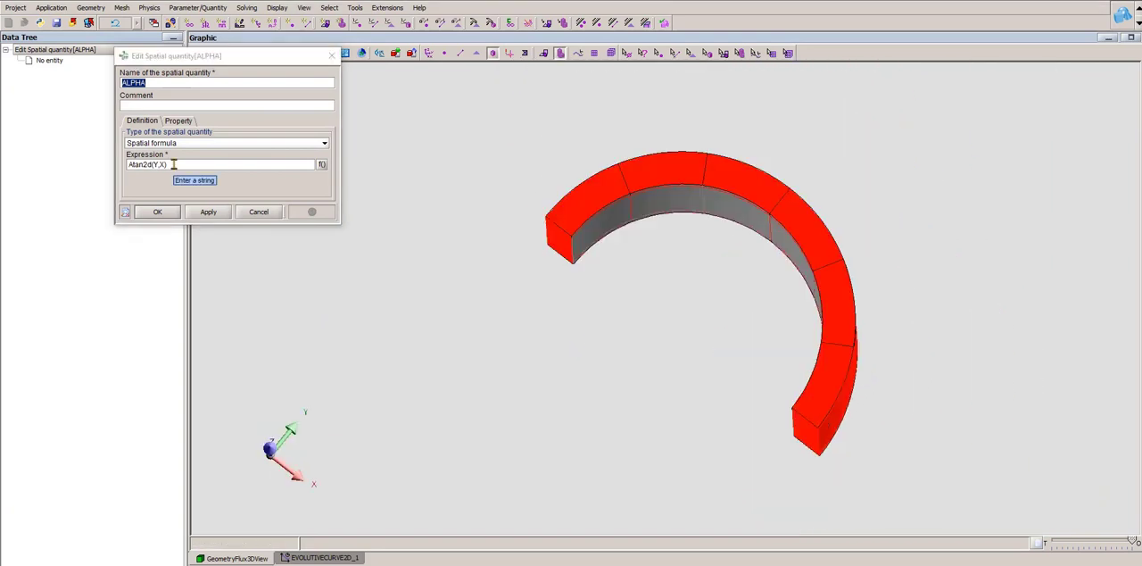
drag(867, 464, 864, 454)
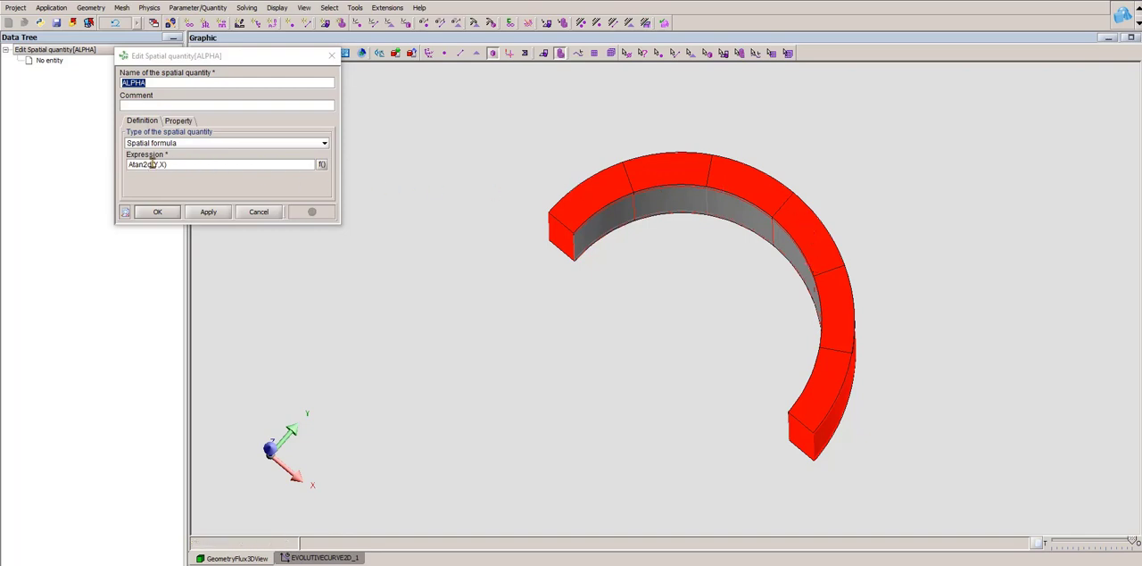
click(332, 56)
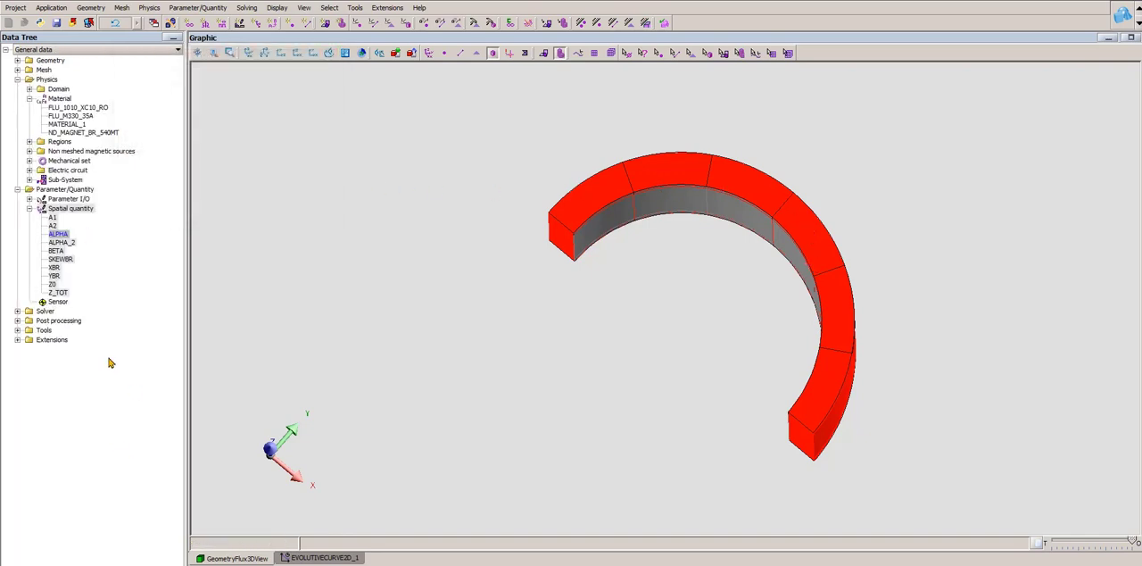
- Open the spatial quantity ALPHA_2 and examine its full Modulo expression against the magnet ring seen from above and from the side
double_click(59, 242)
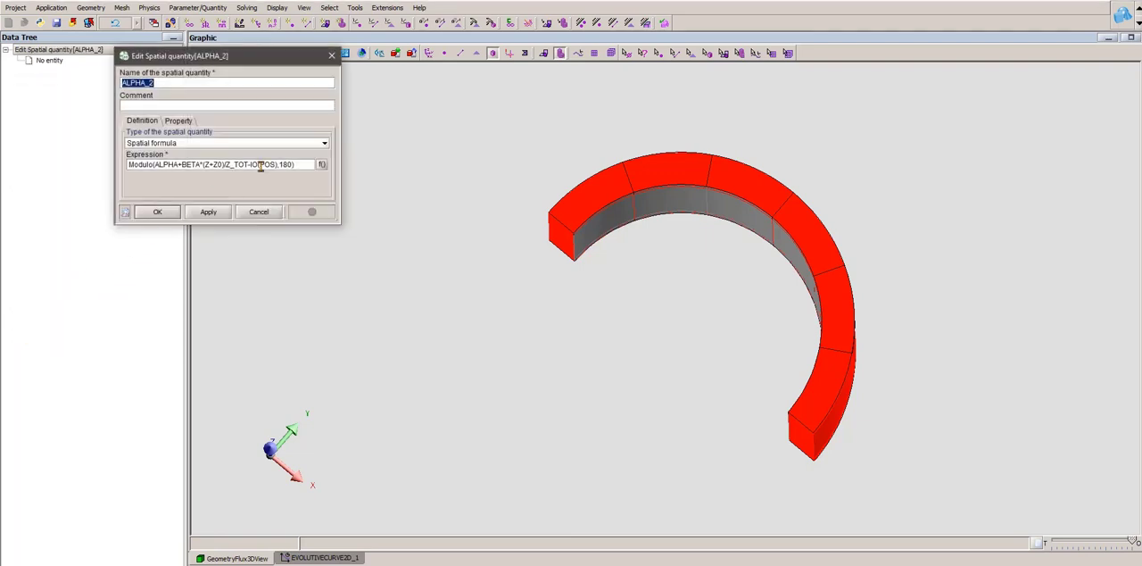
drag(341, 118, 407, 122)
scroll(411, 122, down, 1)
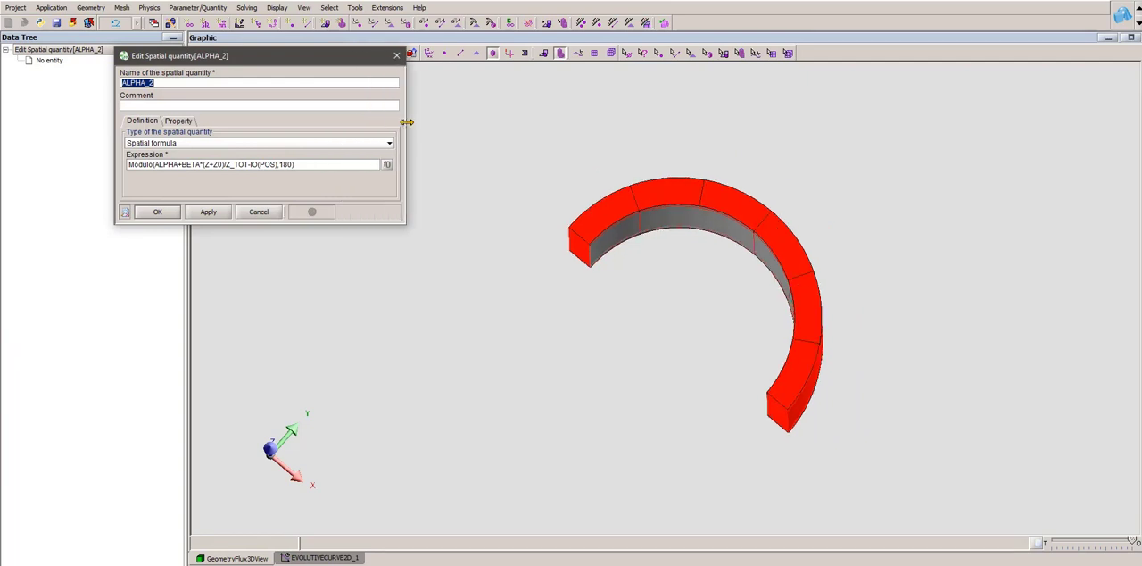
drag(750, 295, 759, 174)
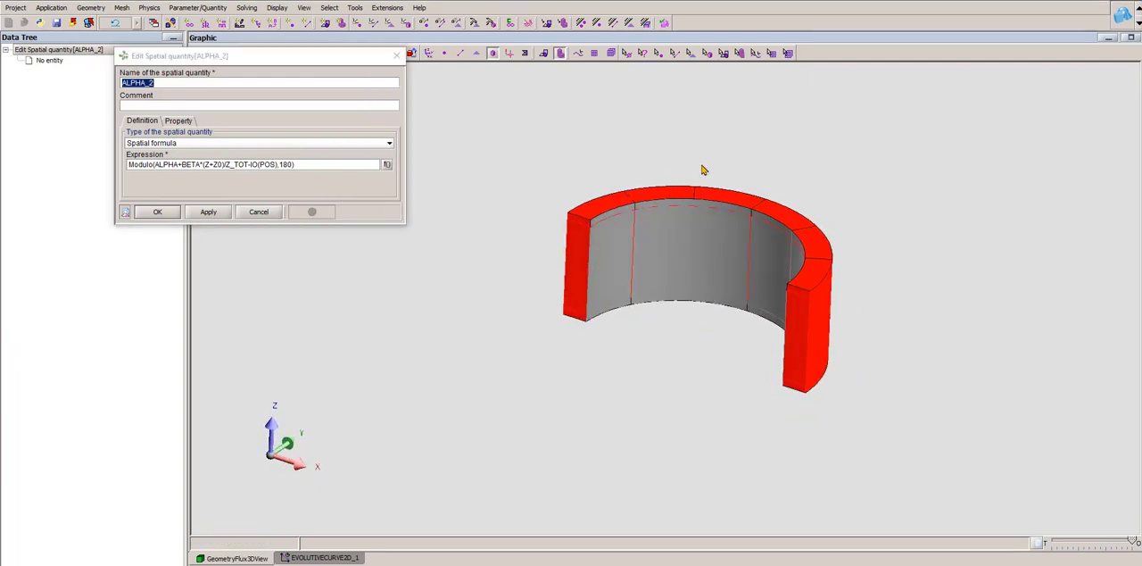
drag(705, 230, 737, 402)
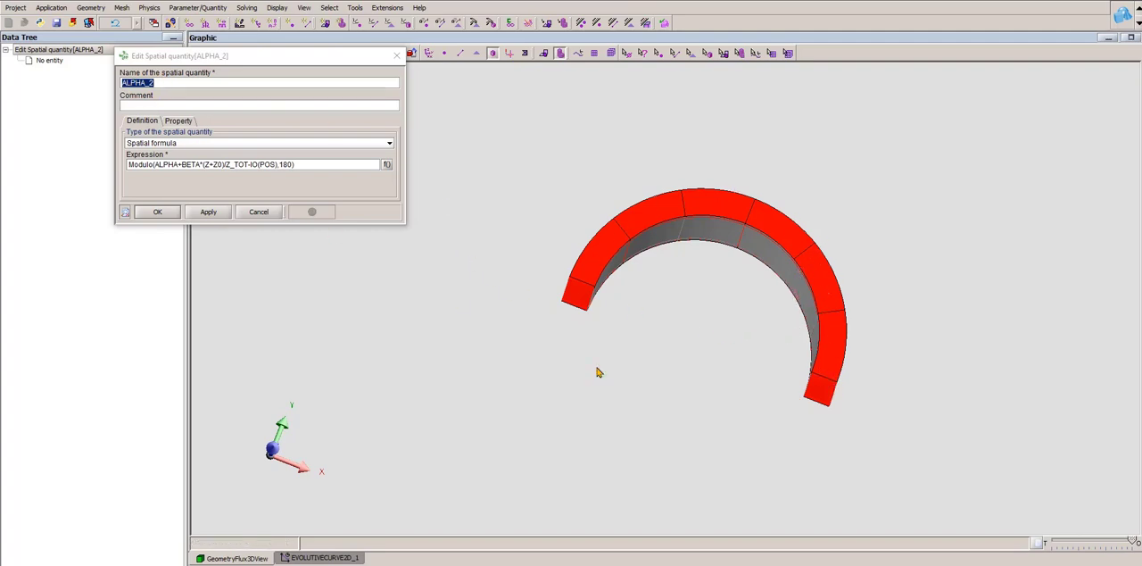
drag(727, 355, 742, 247)
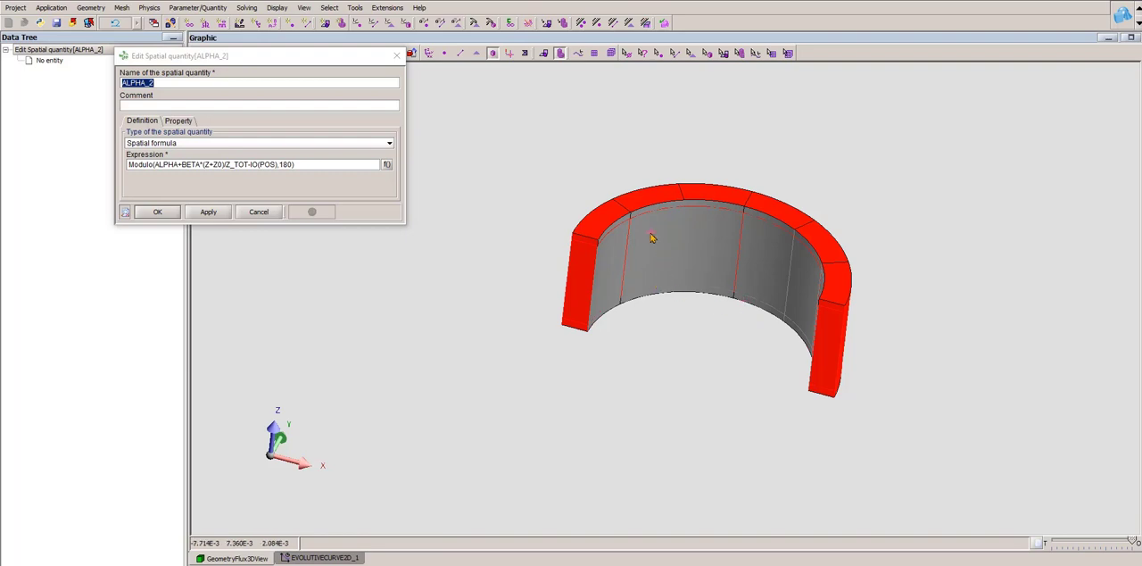
drag(712, 232, 710, 272)
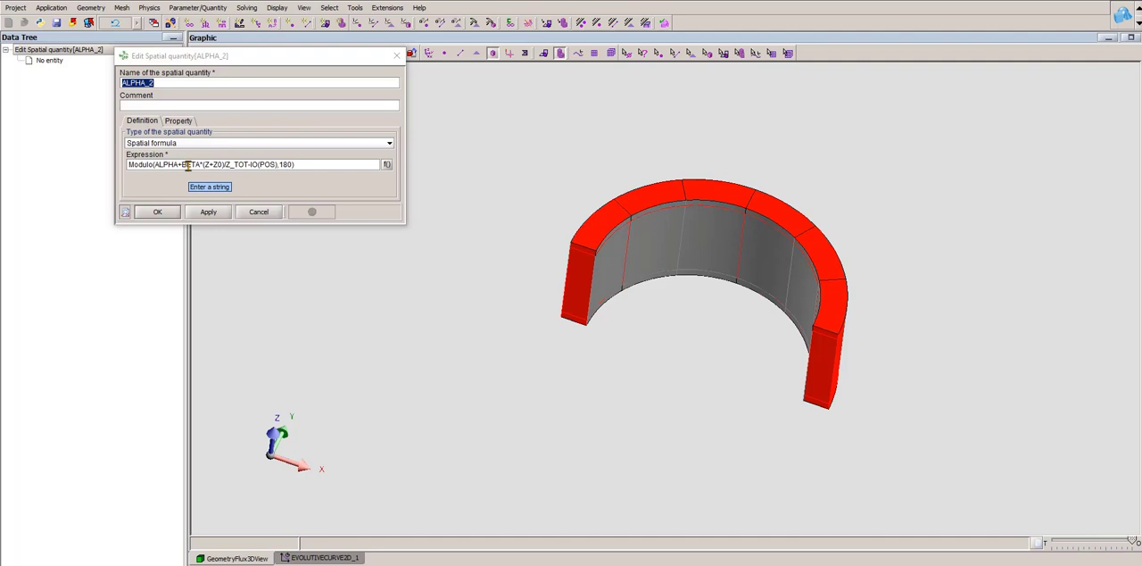
- Check the skew angle quantity BETA used in ALPHA_2, inspect the ring's end face, and close both quantities unchanged
click(45, 50)
click(43, 73)
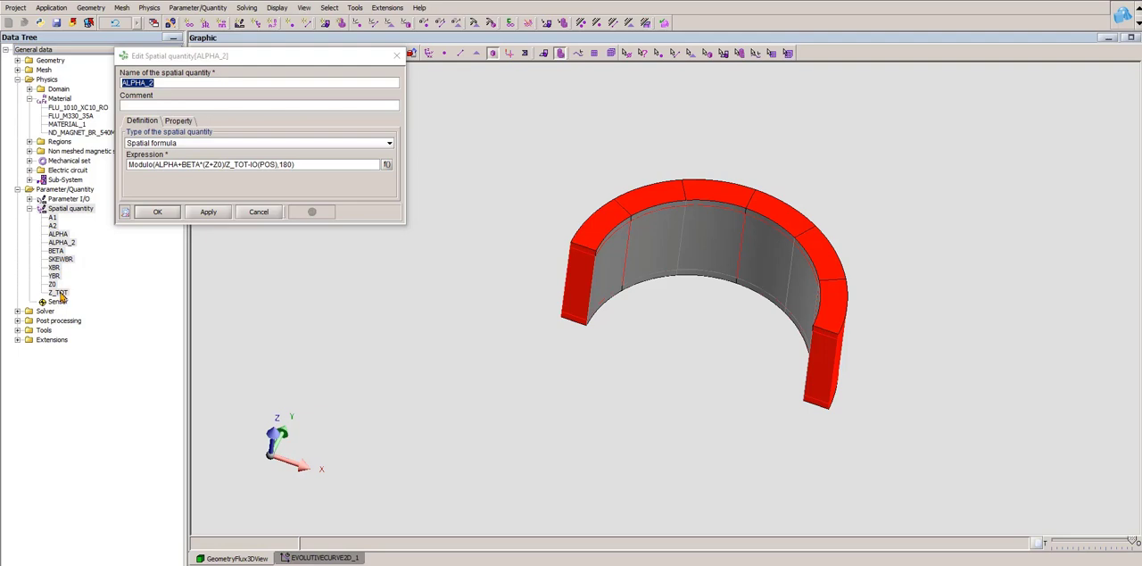
double_click(56, 252)
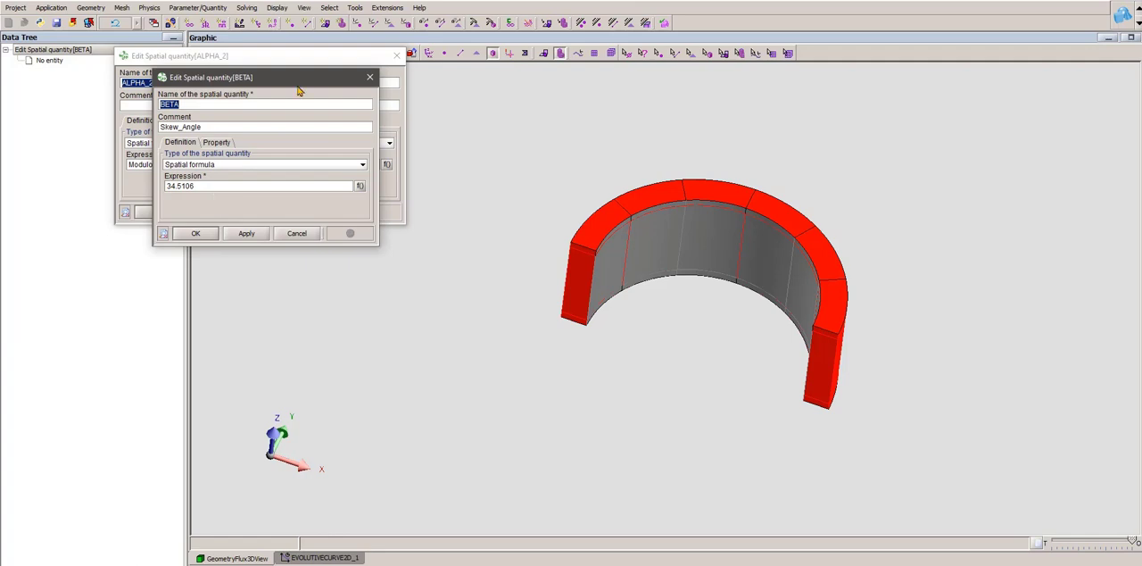
click(370, 78)
middle_drag(737, 273, 705, 276)
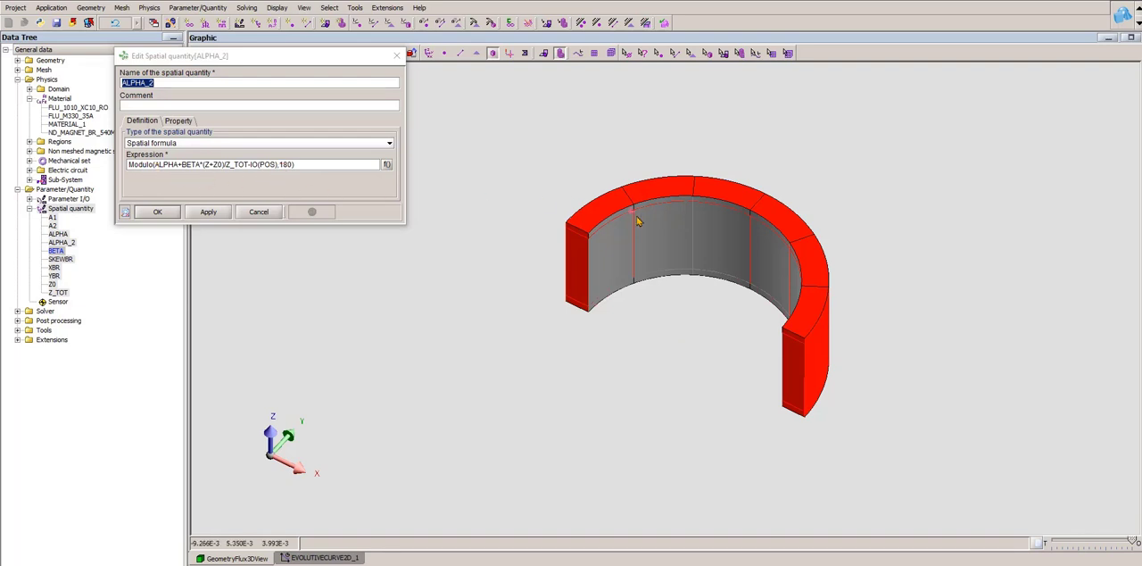
middle_drag(683, 234, 682, 340)
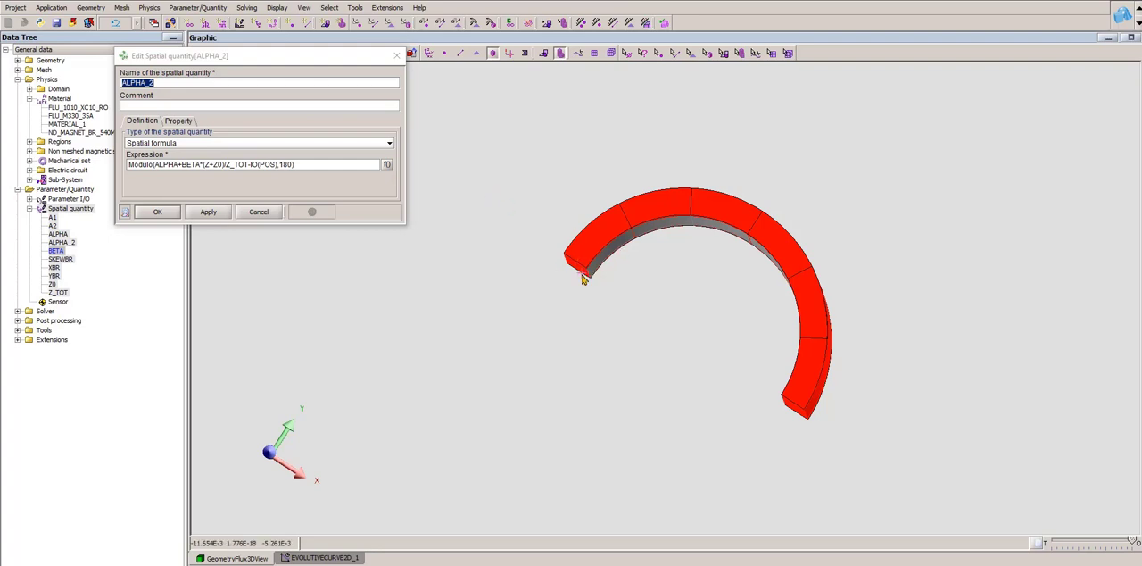
click(259, 212)
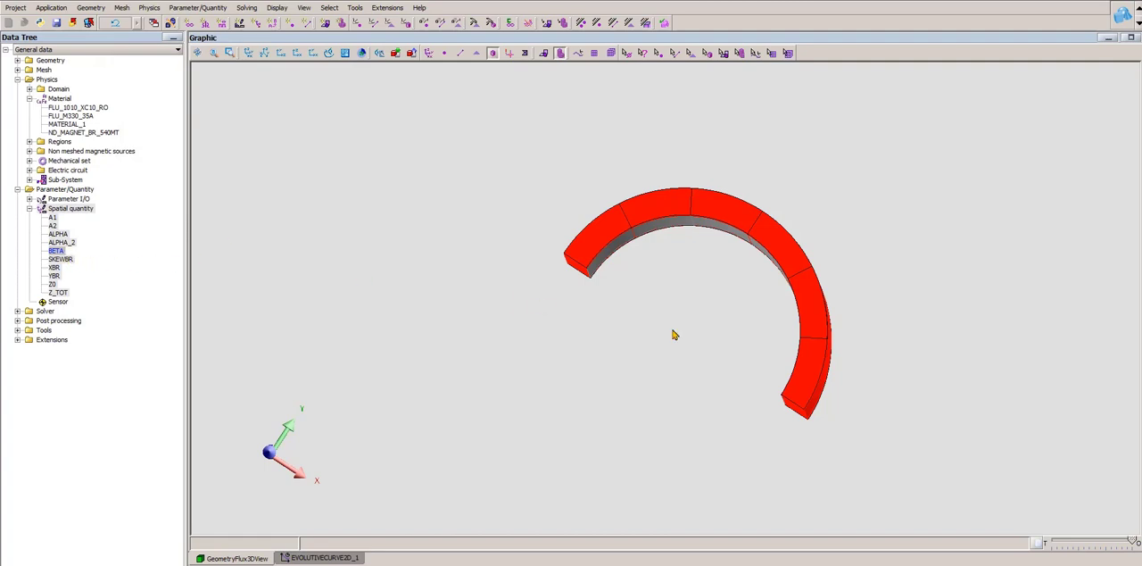
- Review and compare the expressions of the spatial quantities XBR and YBR, closing each one unchanged
middle_drag(717, 327, 725, 297)
drag(768, 342, 747, 334)
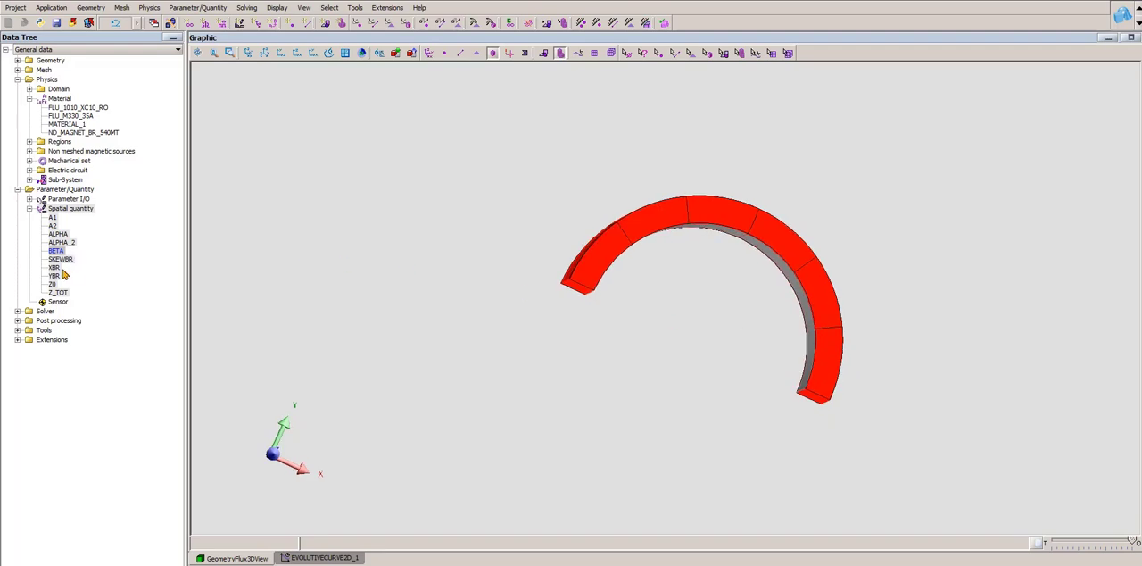
double_click(55, 269)
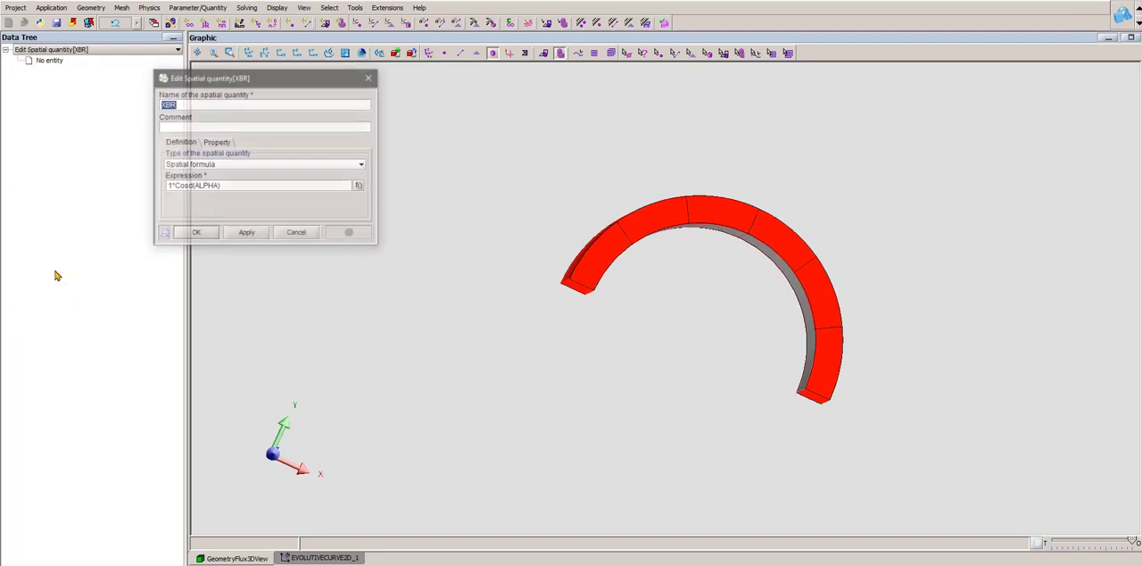
click(296, 233)
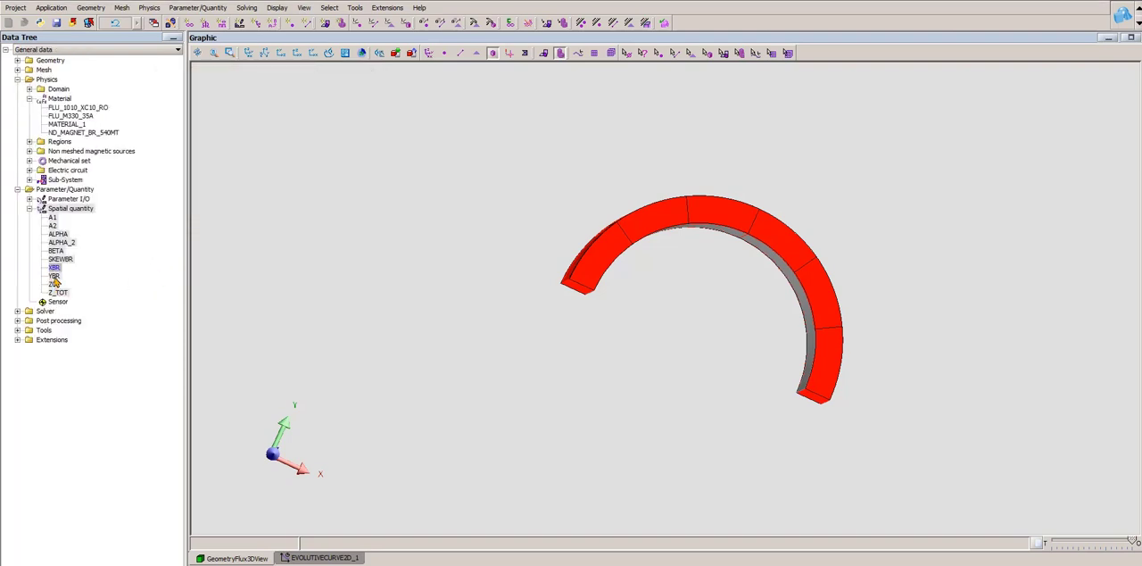
double_click(54, 277)
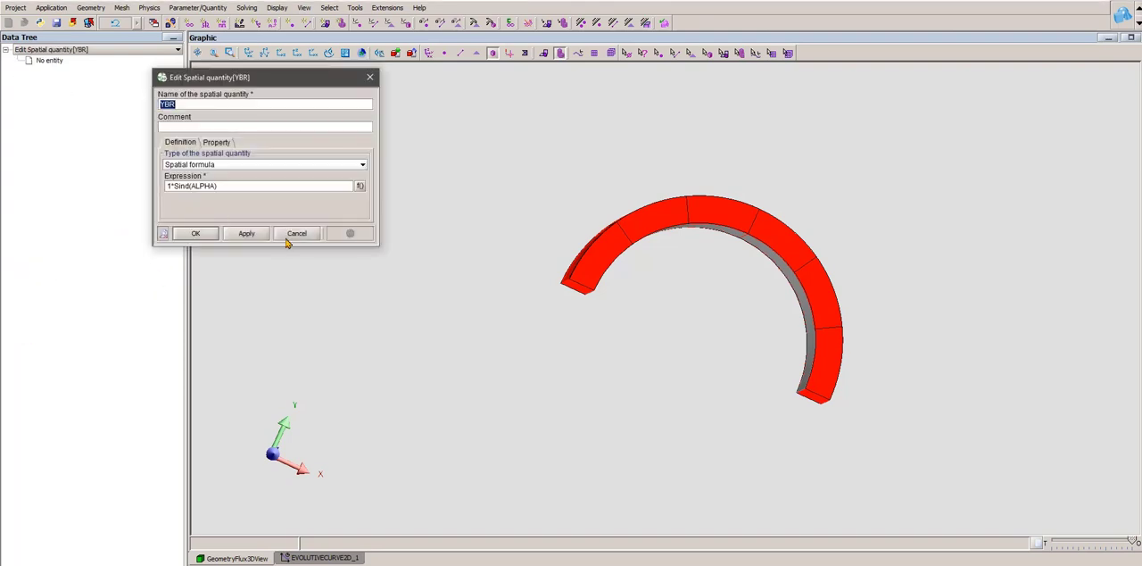
click(297, 235)
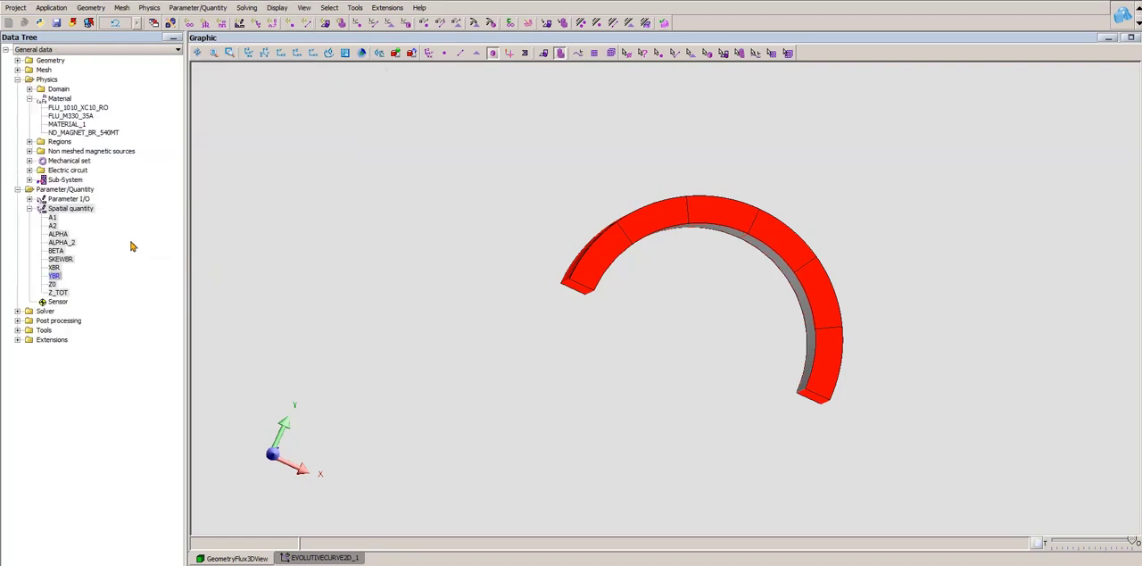
double_click(55, 268)
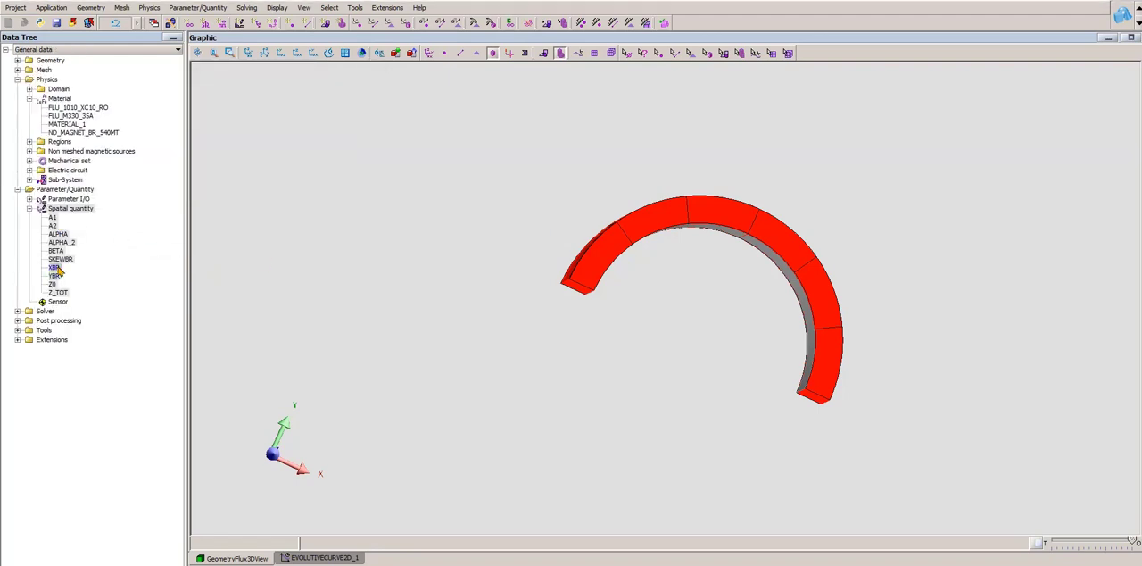
click(369, 77)
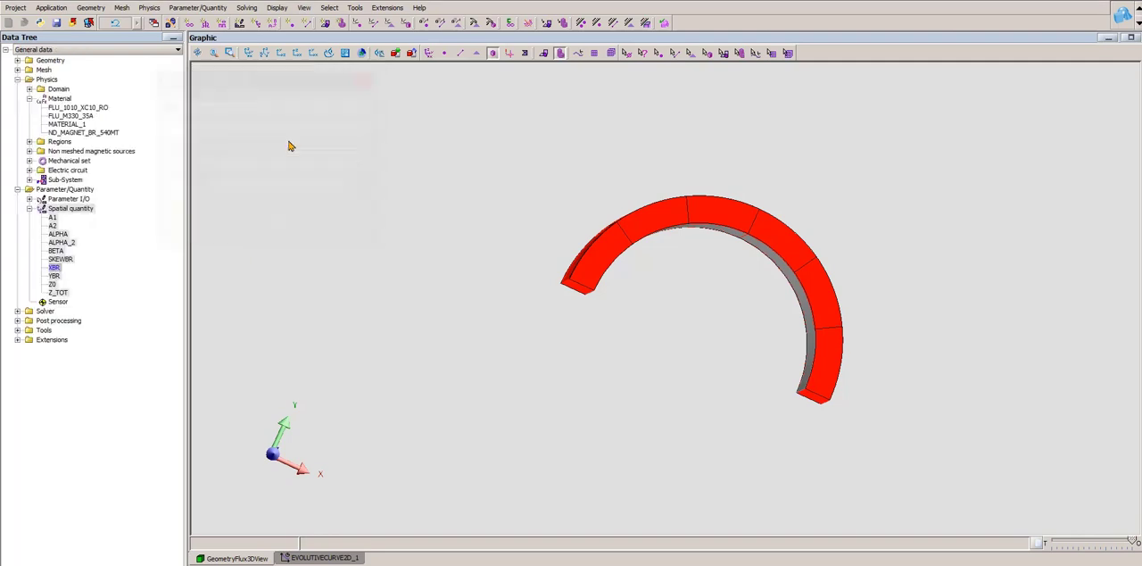
double_click(55, 276)
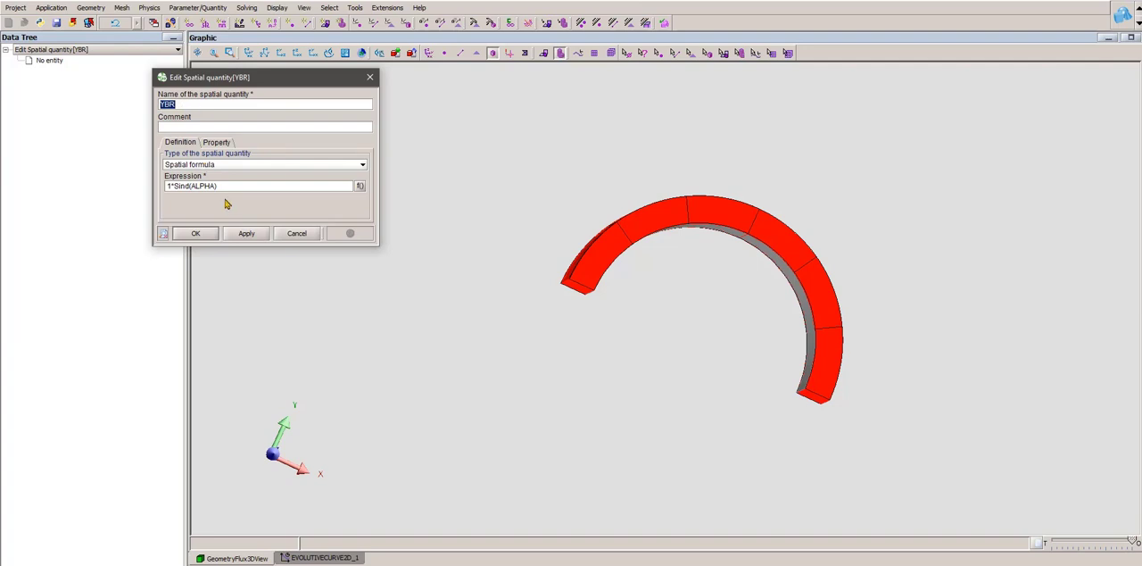
click(369, 77)
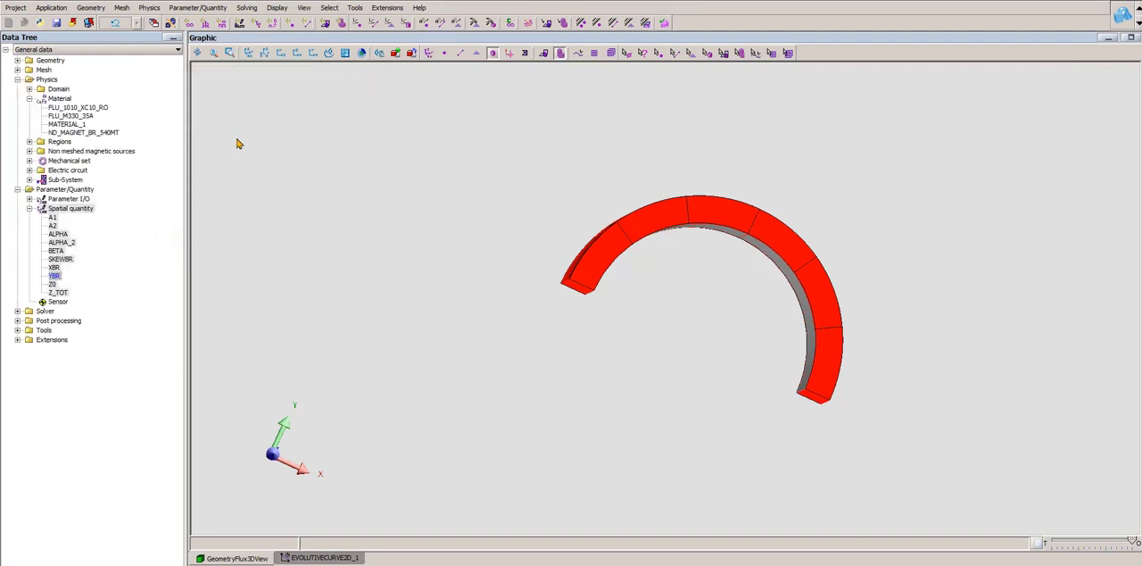
- Examine the expressions of the spatial quantities A1, A2 and SKEWBR one after another, closing each unchanged
double_click(52, 219)
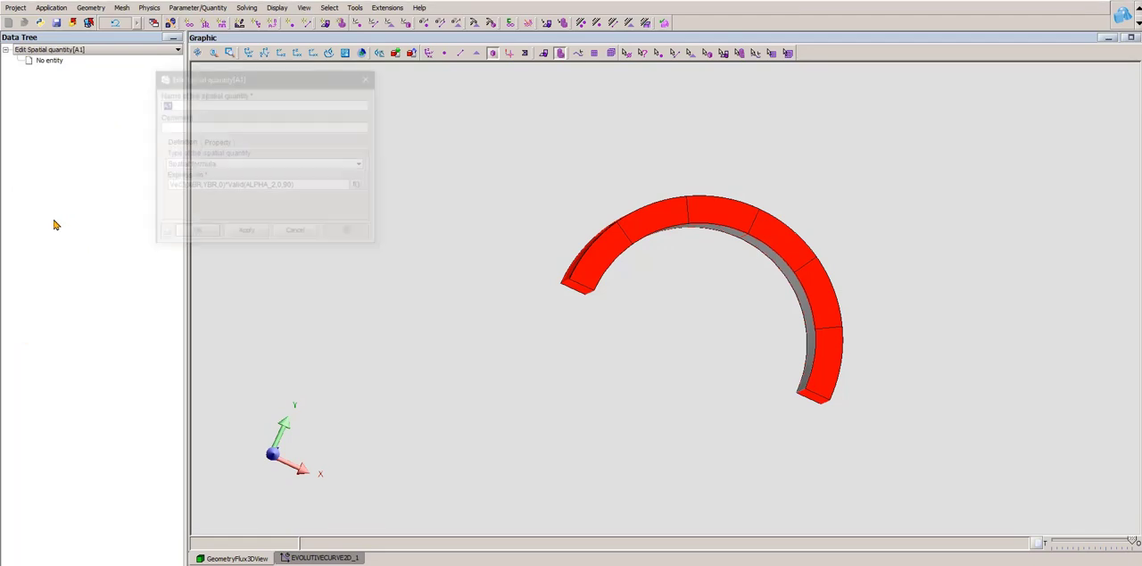
drag(378, 156, 503, 156)
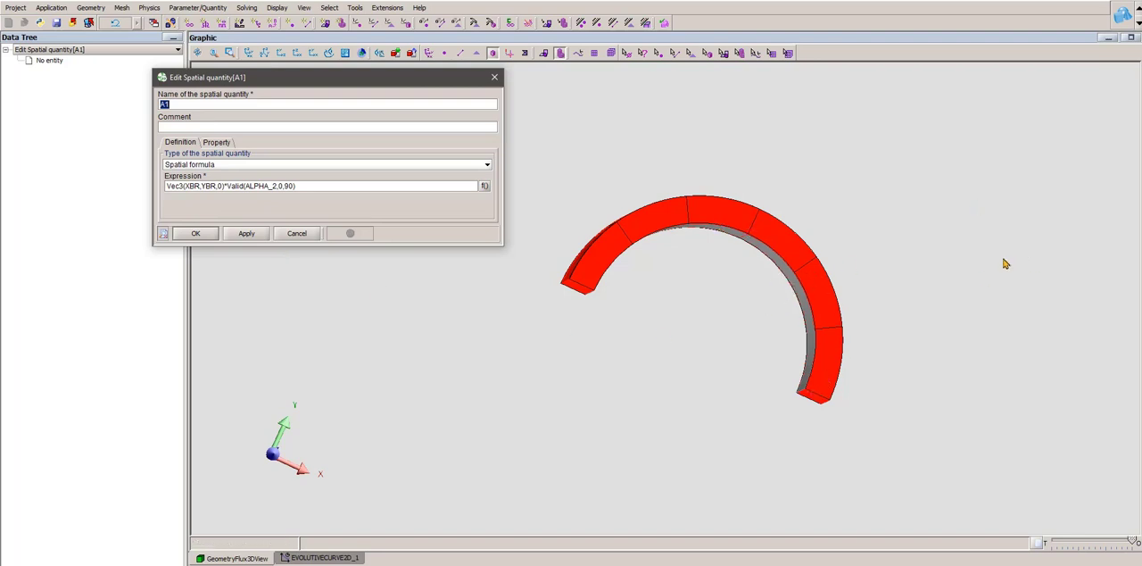
click(494, 77)
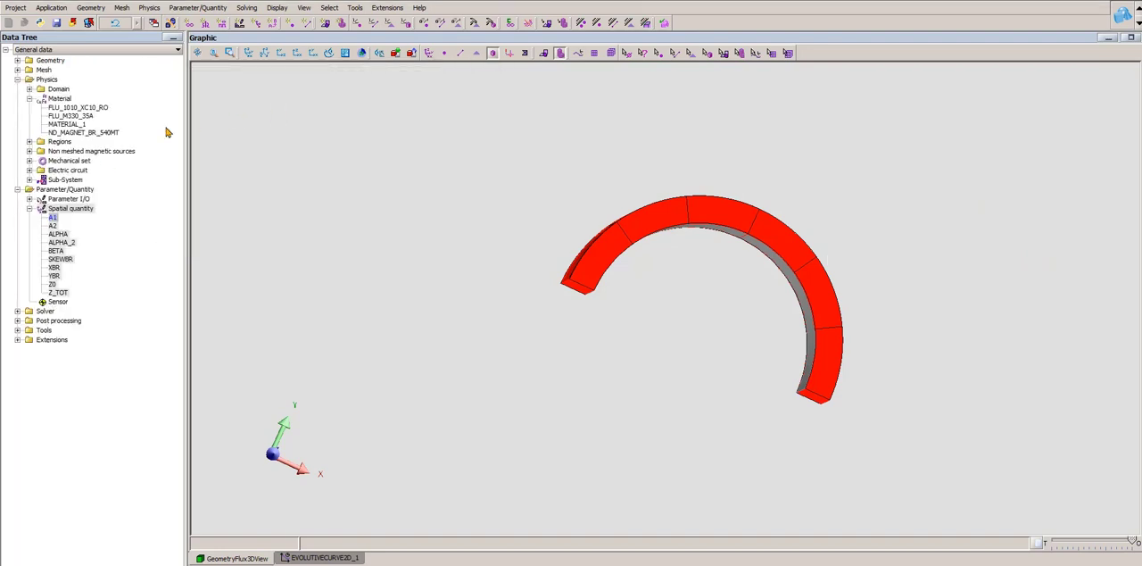
double_click(52, 227)
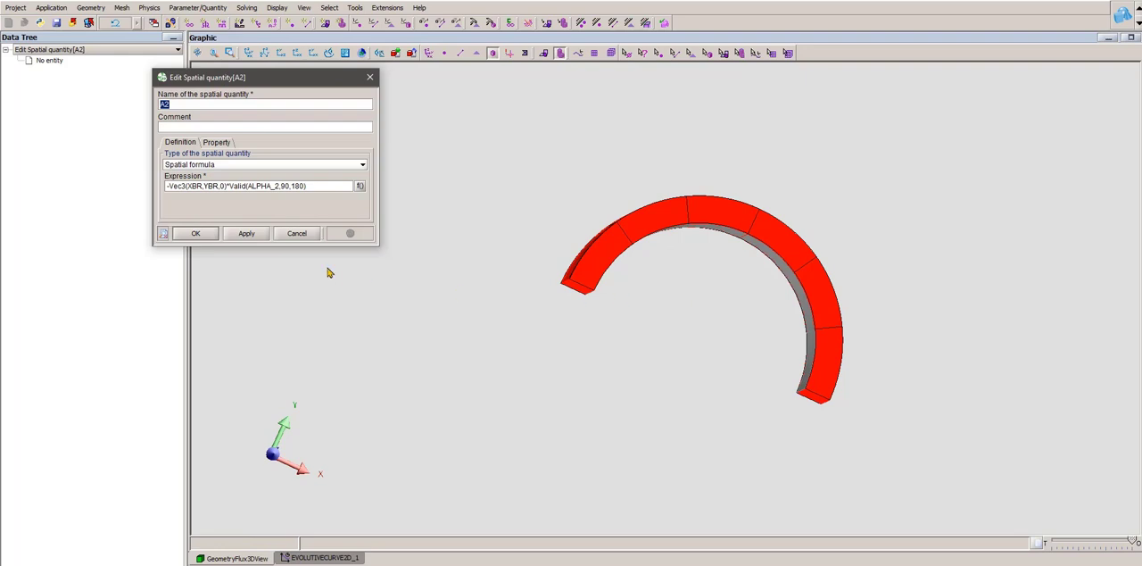
click(301, 233)
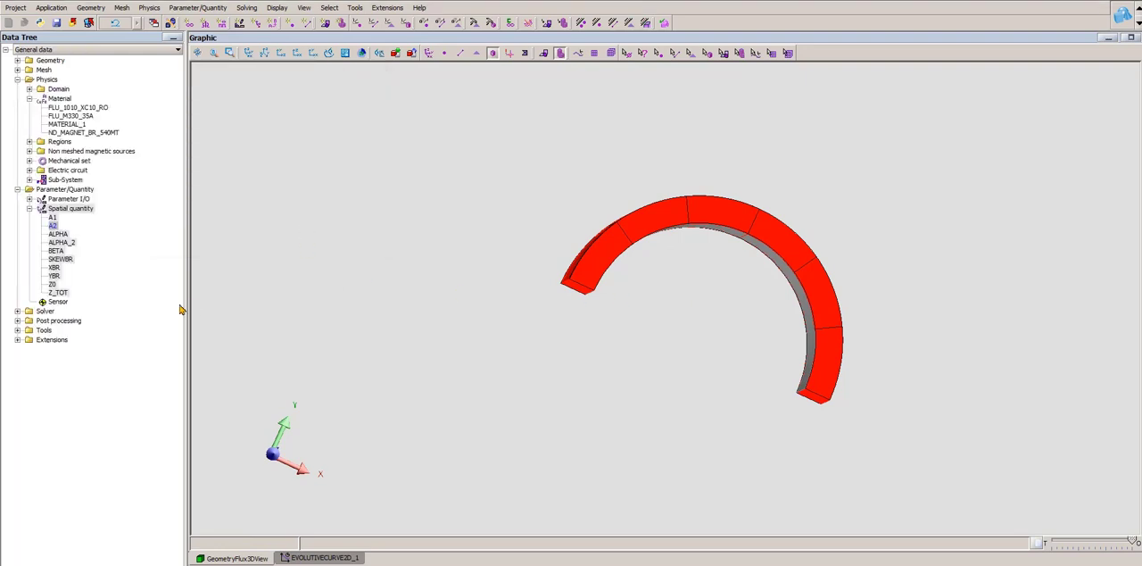
double_click(64, 260)
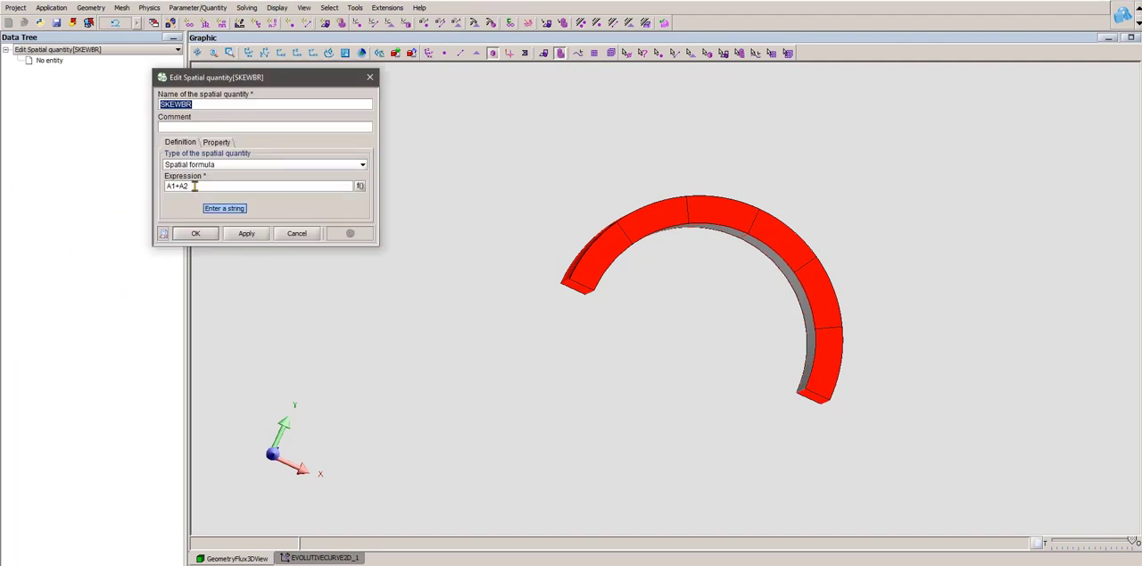
click(370, 77)
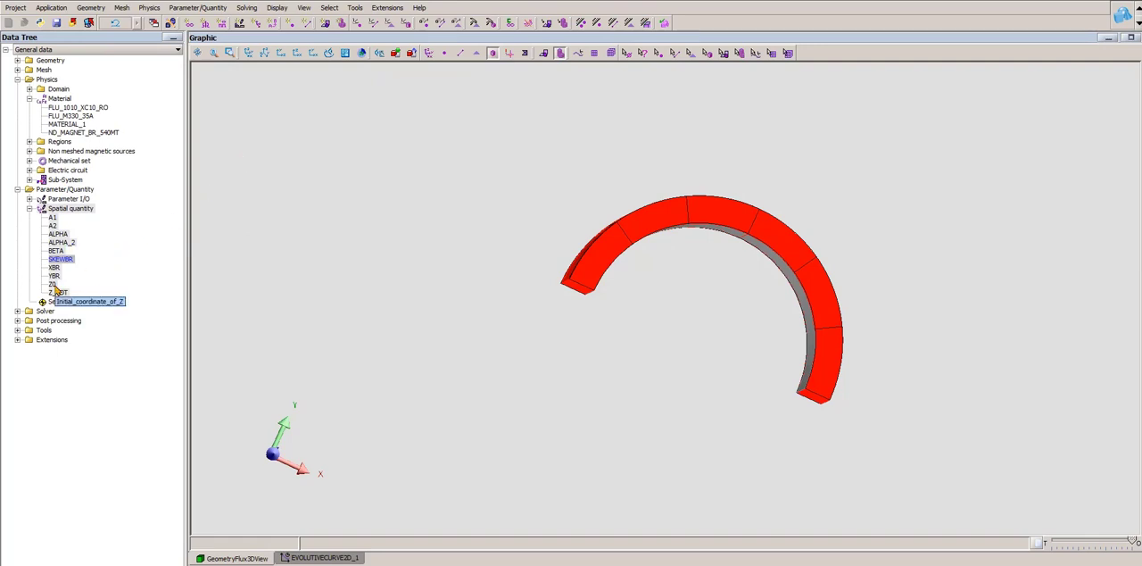
- Recheck the spatial quantity Z0 against the third coordinate of the magnet ring's lower inner corner point, and close both
double_click(56, 285)
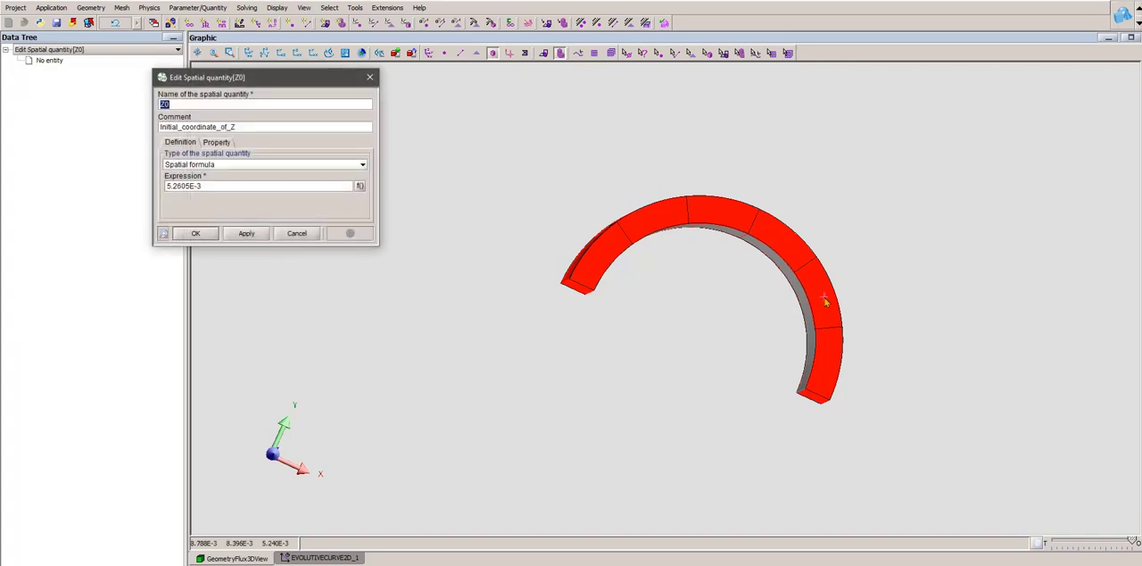
drag(787, 288, 794, 198)
click(658, 53)
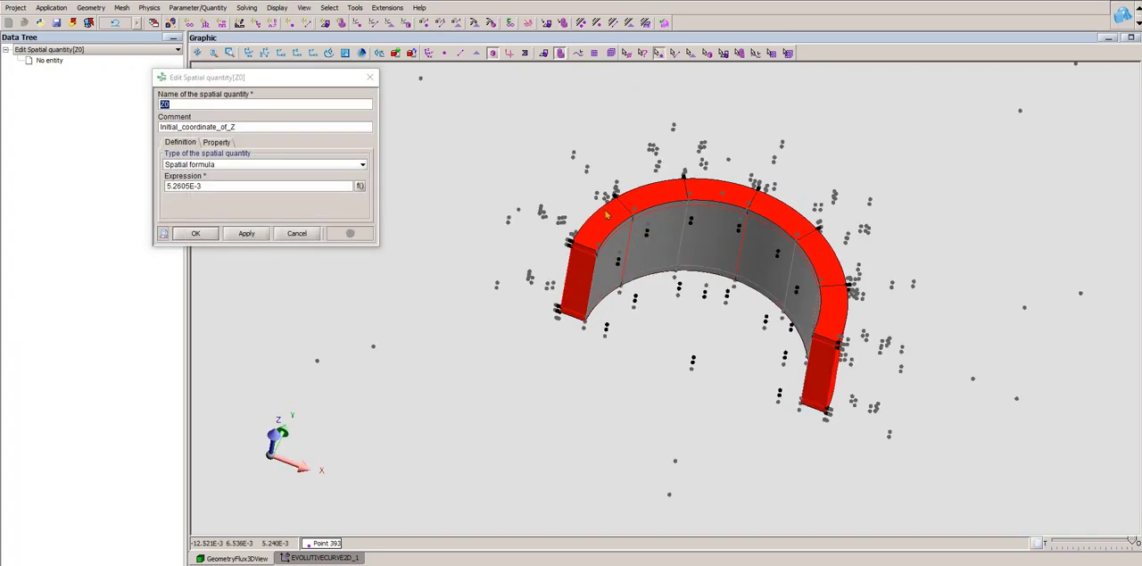
scroll(580, 330, up, 5)
double_click(554, 348)
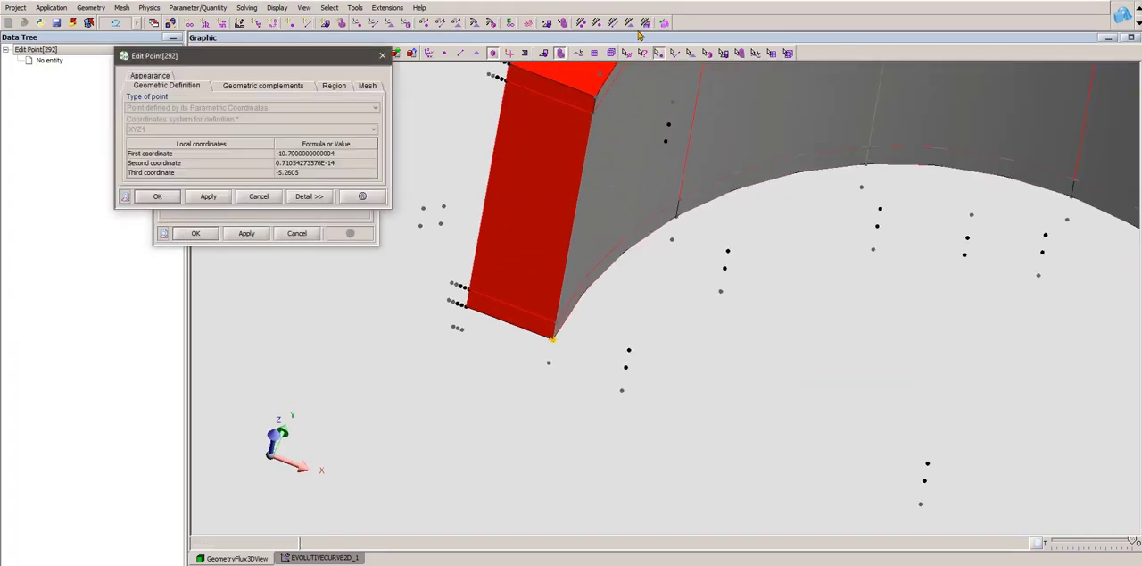
click(382, 56)
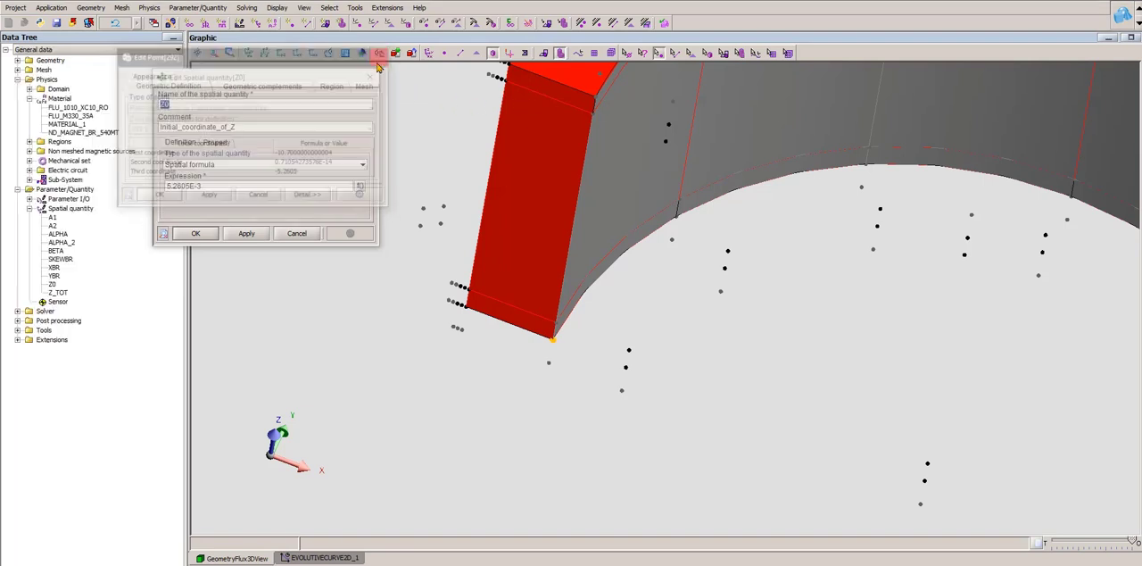
click(373, 77)
- Recheck the rotor's axial length in Z_TOT and the skew angle in BETA, leaving both quantities unchanged
double_click(58, 293)
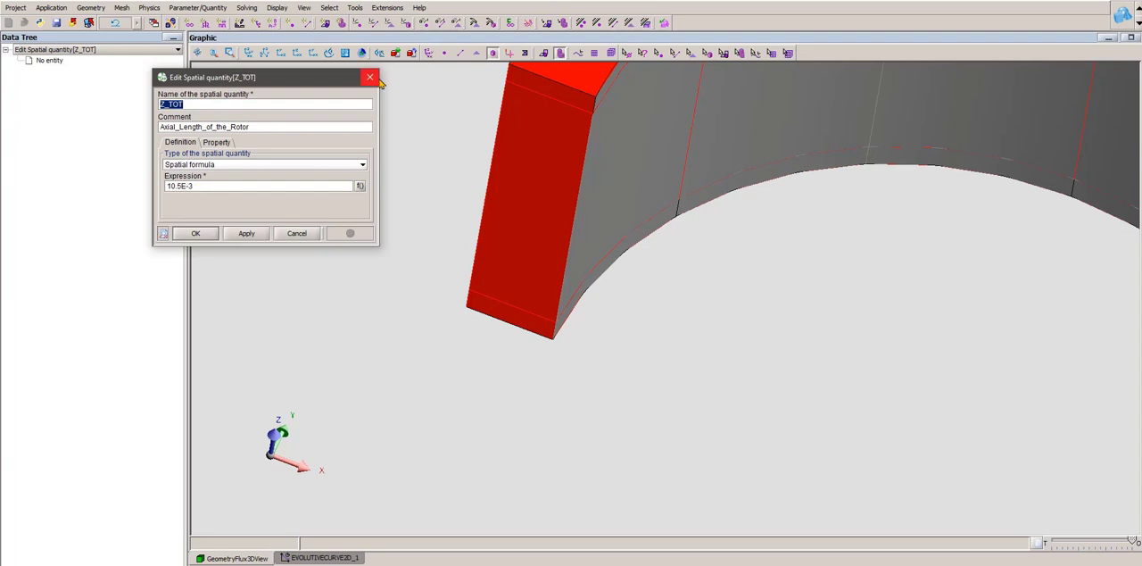
click(371, 78)
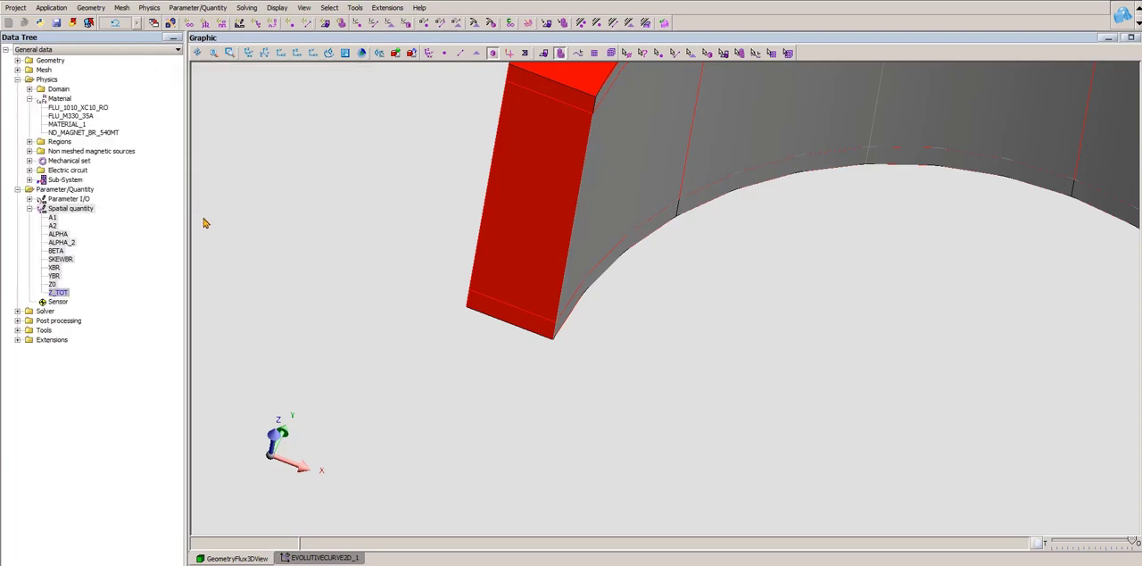
double_click(57, 252)
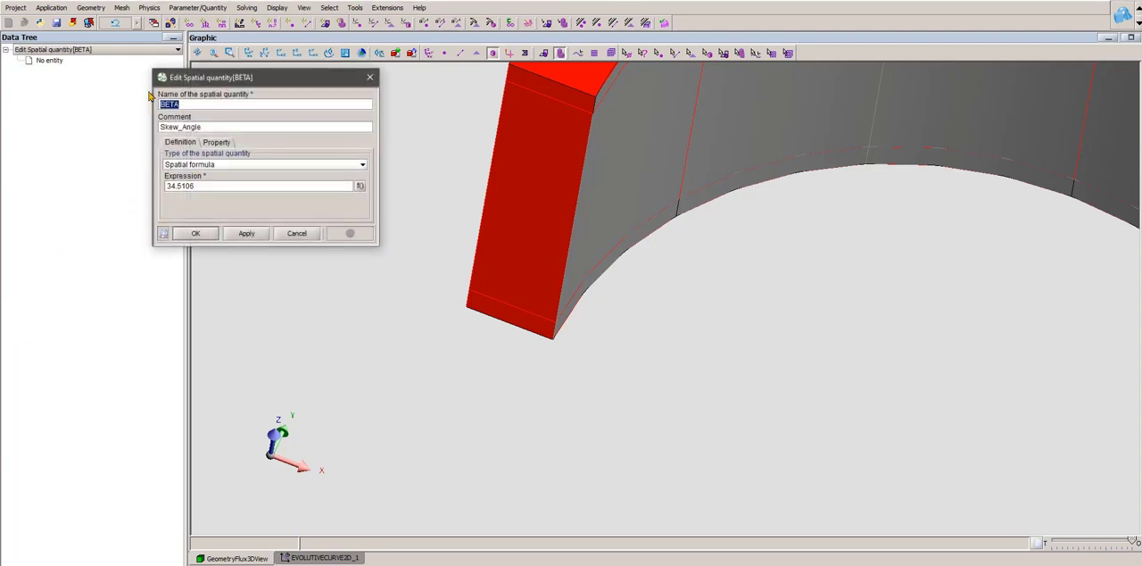
click(370, 78)
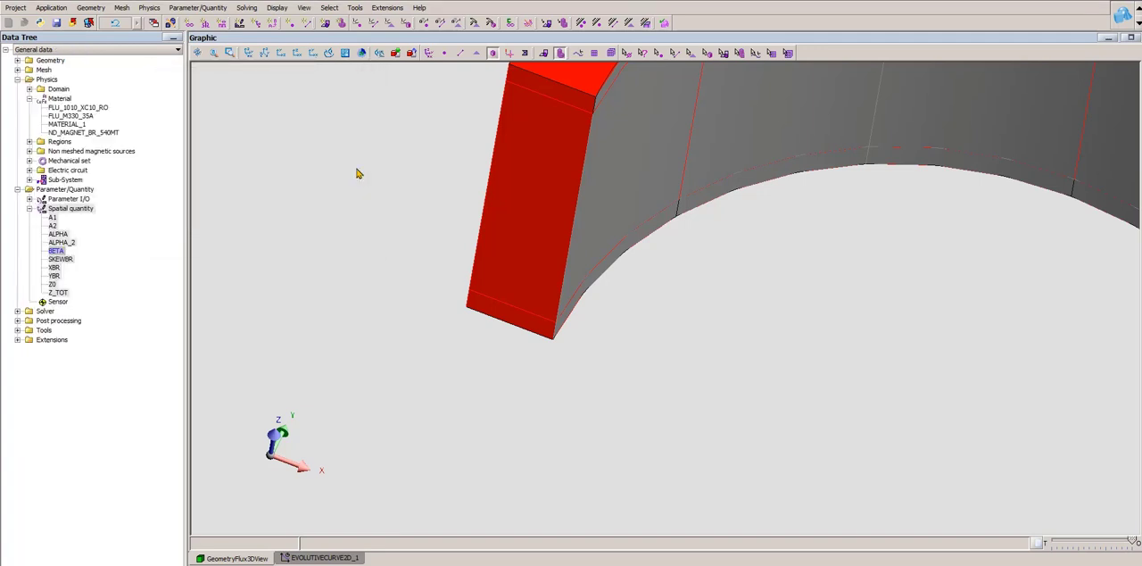
- Examine the expression of the spatial quantity ALPHA against the magnet ring's angular shape and close it
double_click(59, 235)
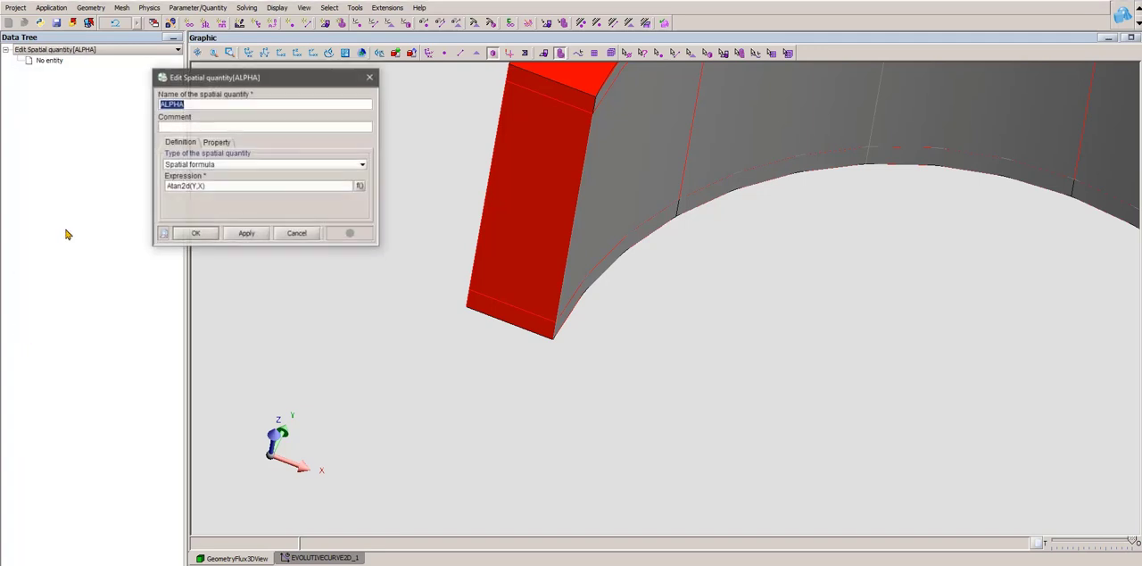
scroll(698, 296, down, 4)
drag(815, 278, 811, 341)
right_drag(1024, 414, 937, 406)
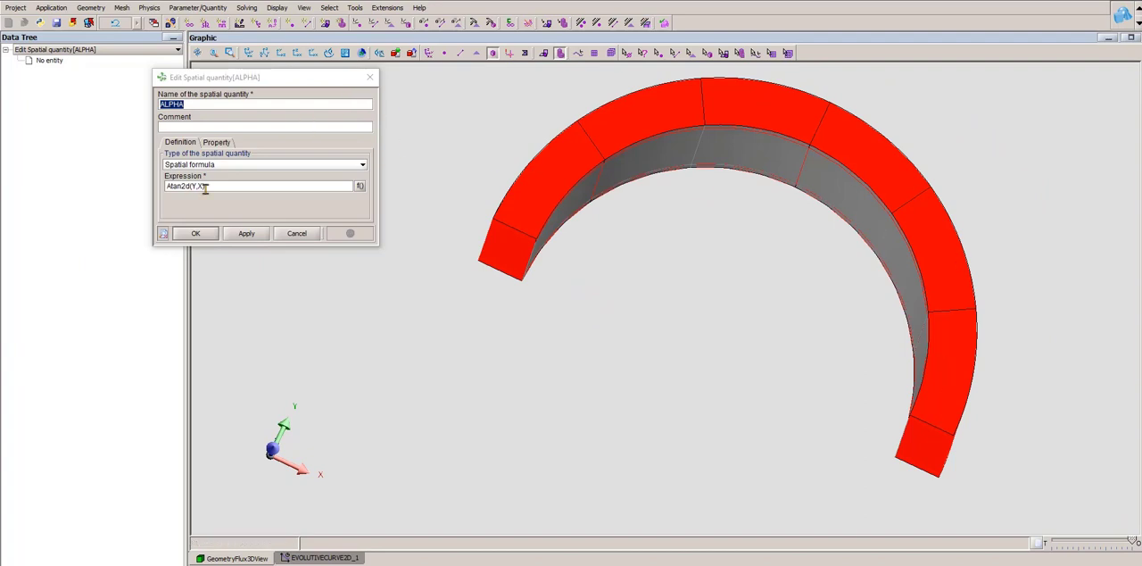
click(369, 77)
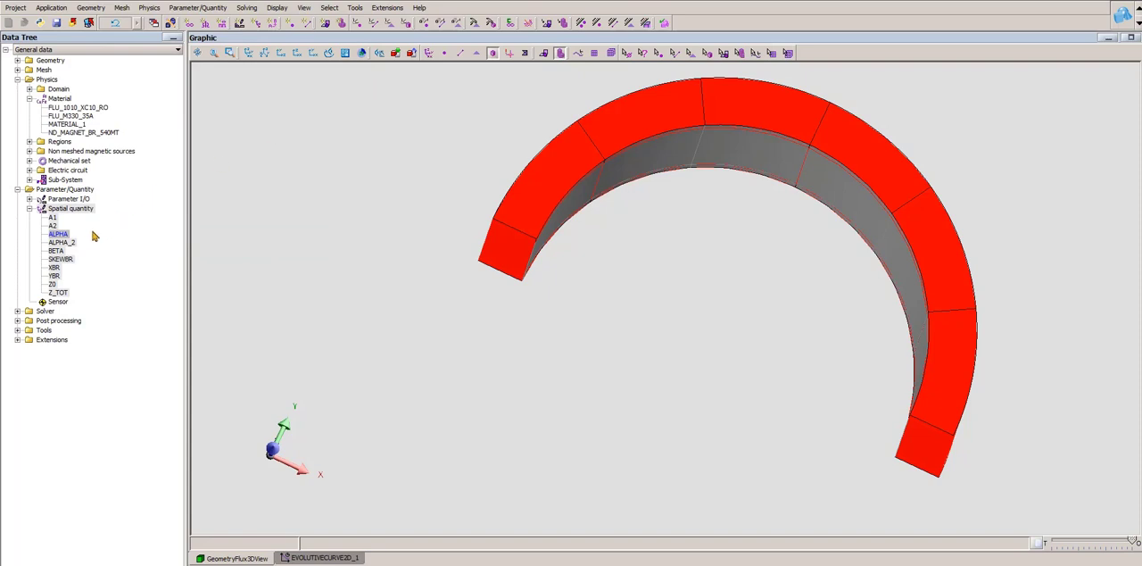
- Open the spatial quantity ALPHA_2, review its complete expression against the magnet ring, and cancel the dialog
drag(781, 280, 780, 259)
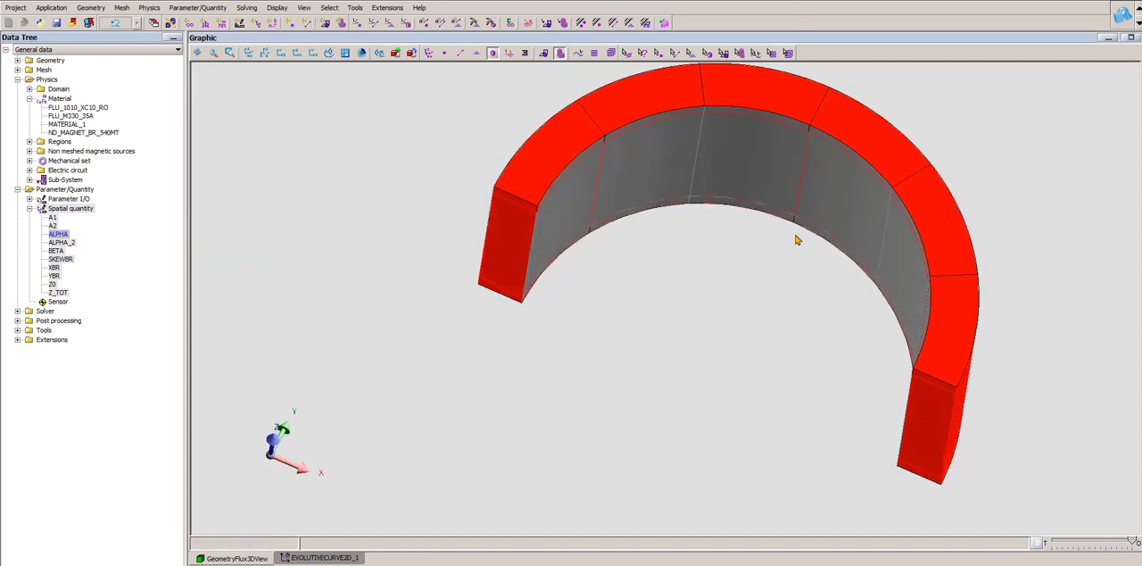
click(68, 244)
double_click(68, 245)
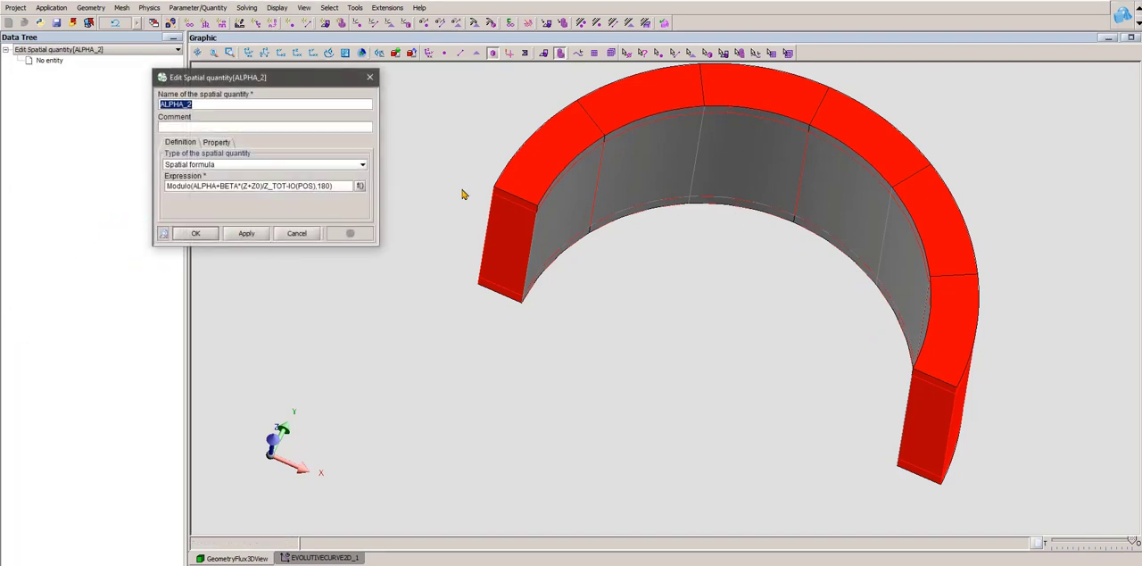
drag(380, 141, 478, 141)
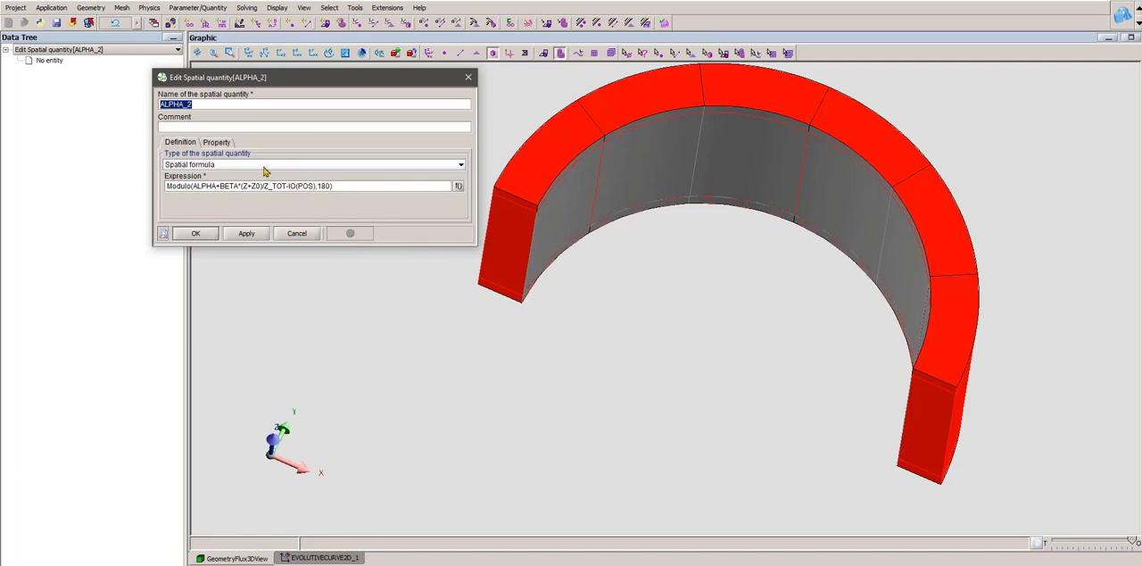
scroll(789, 284, down, 3)
middle_drag(790, 284, 658, 321)
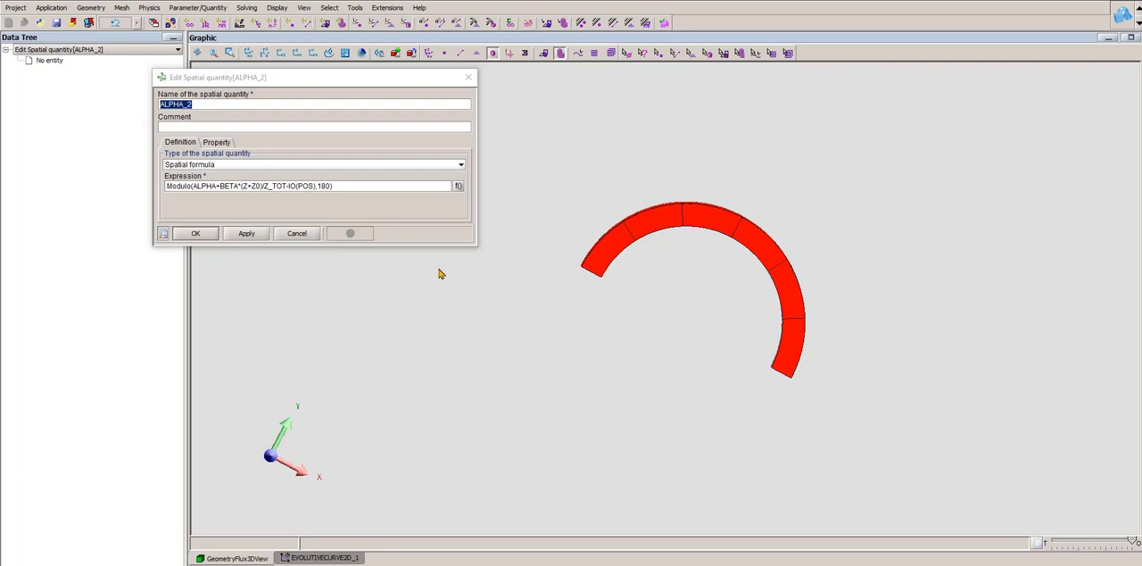
click(296, 234)
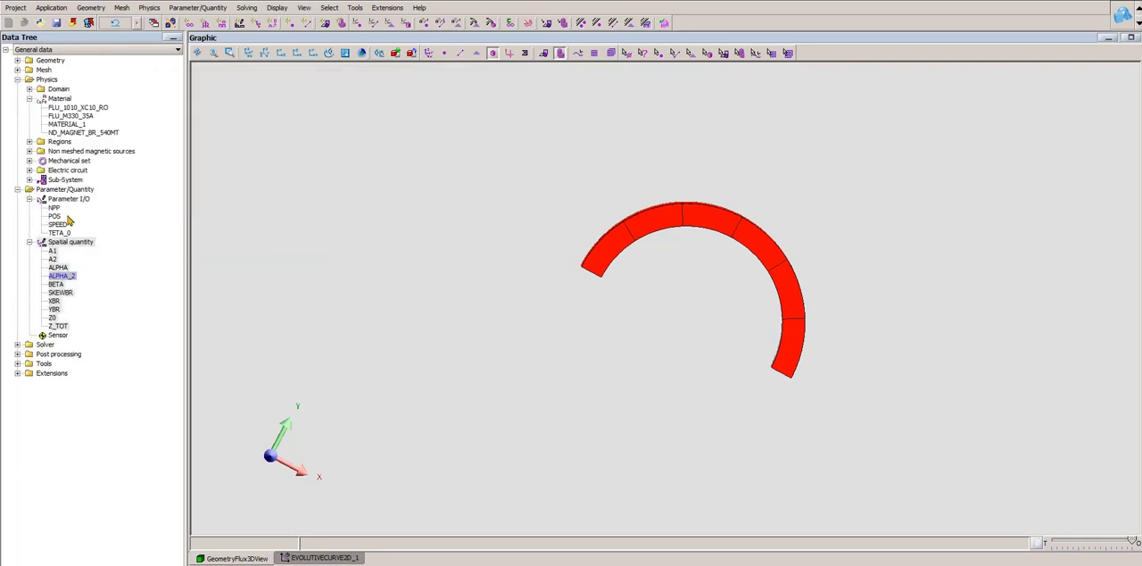
- Check the formula behind the physical parameter POS that ALPHA_2 refers to, and close it
click(57, 217)
double_click(58, 217)
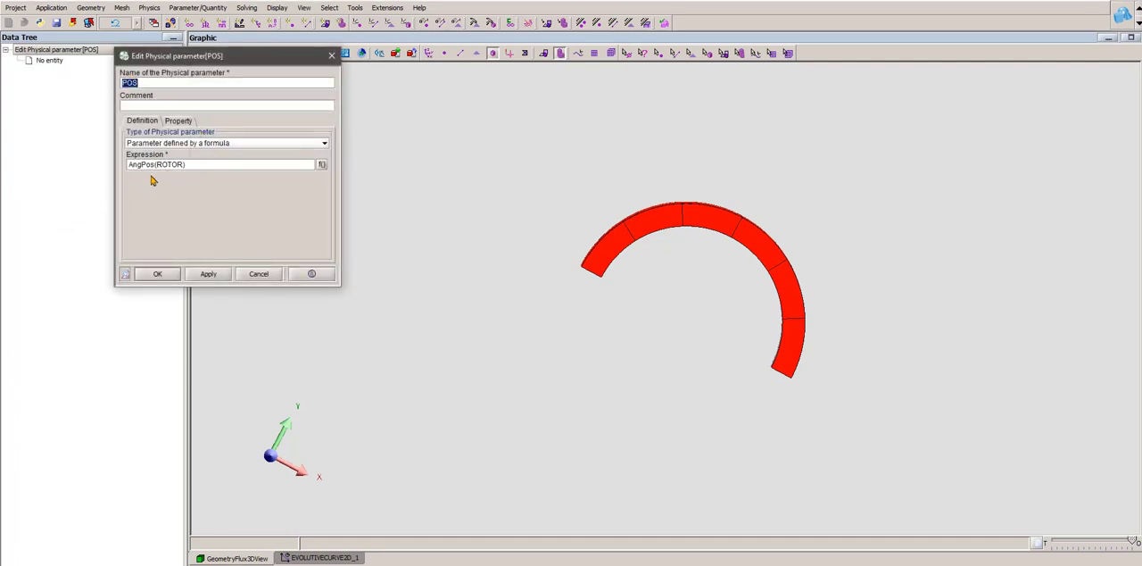
click(334, 59)
- Recheck the expressions of the spatial quantities XBR and YBR, closing each one
drag(539, 392, 558, 439)
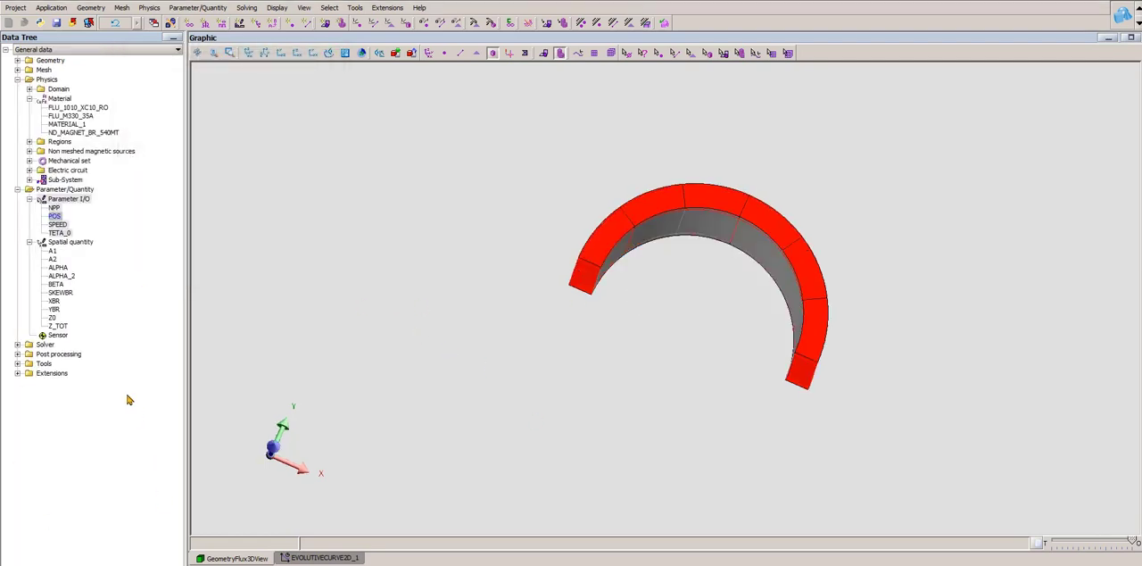
double_click(53, 302)
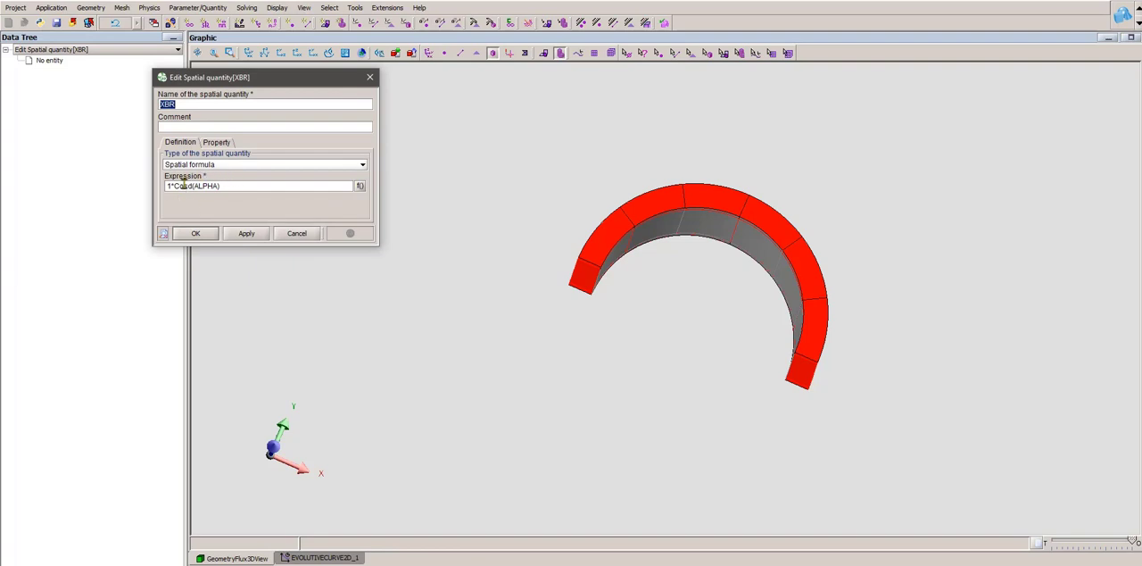
click(195, 233)
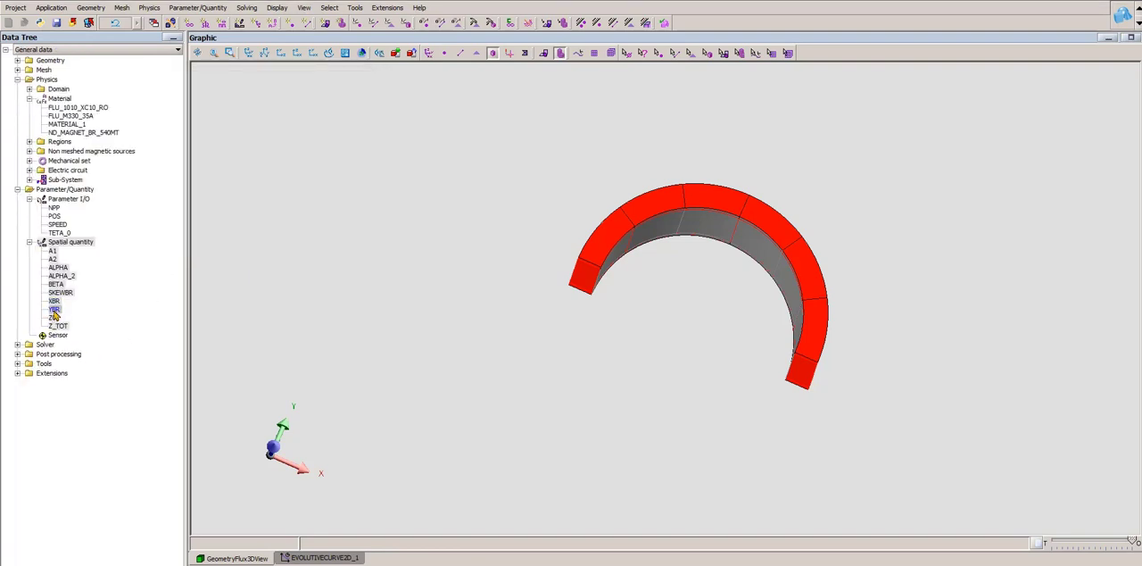
double_click(54, 308)
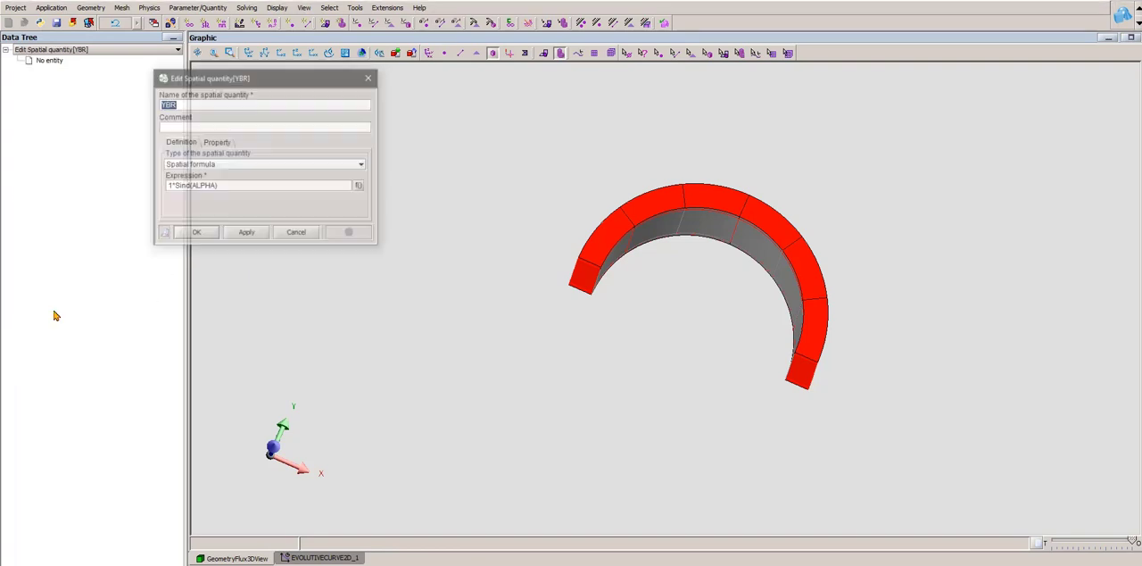
click(195, 234)
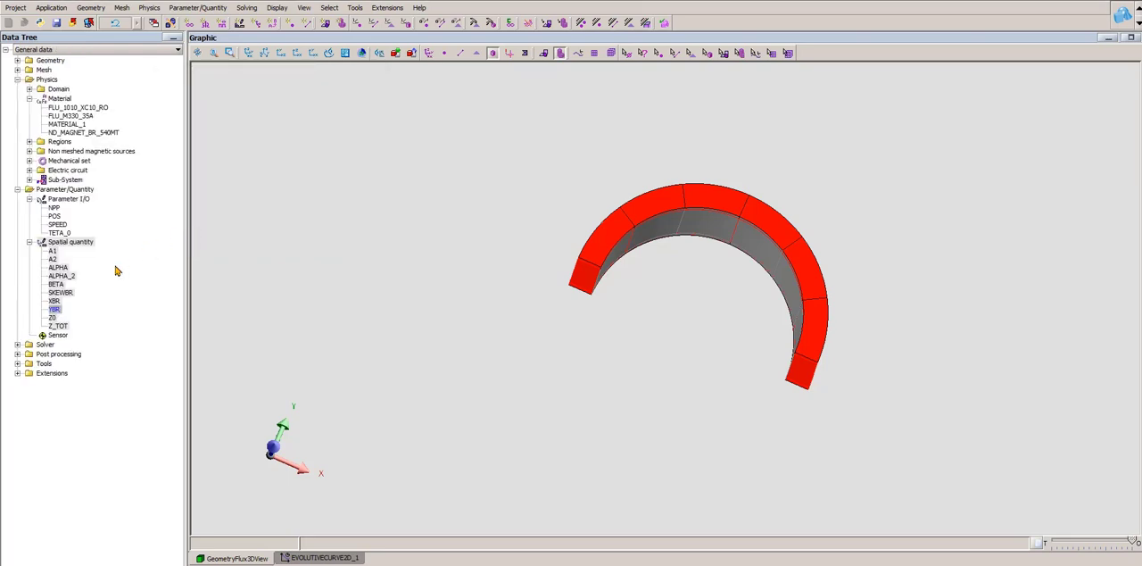
- Review how the spatial quantities A1 and A2 are defined and combined in SKEWBR, closing each one
double_click(51, 253)
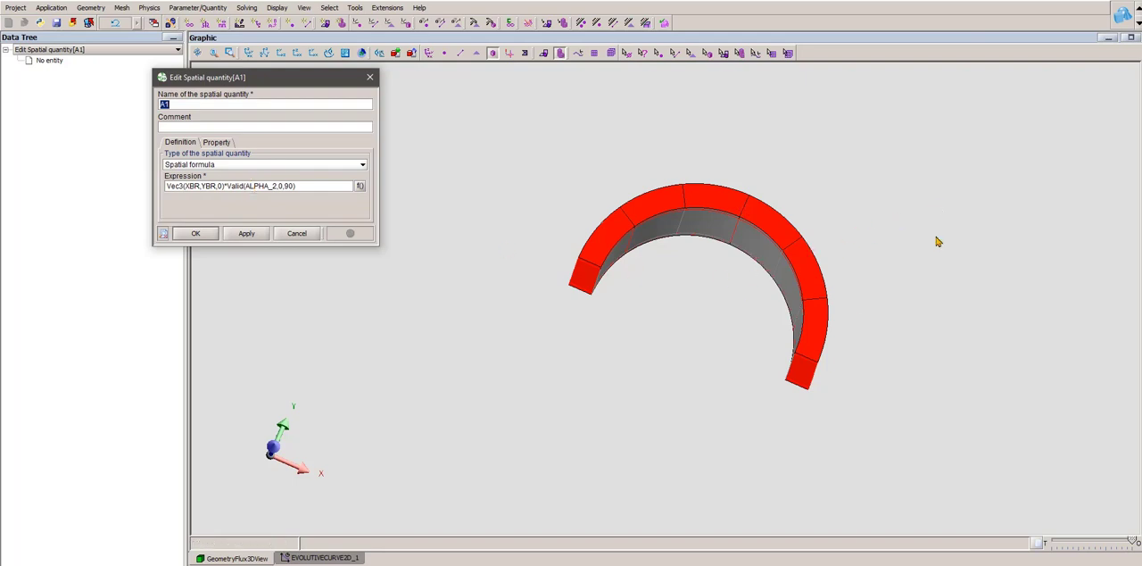
click(369, 76)
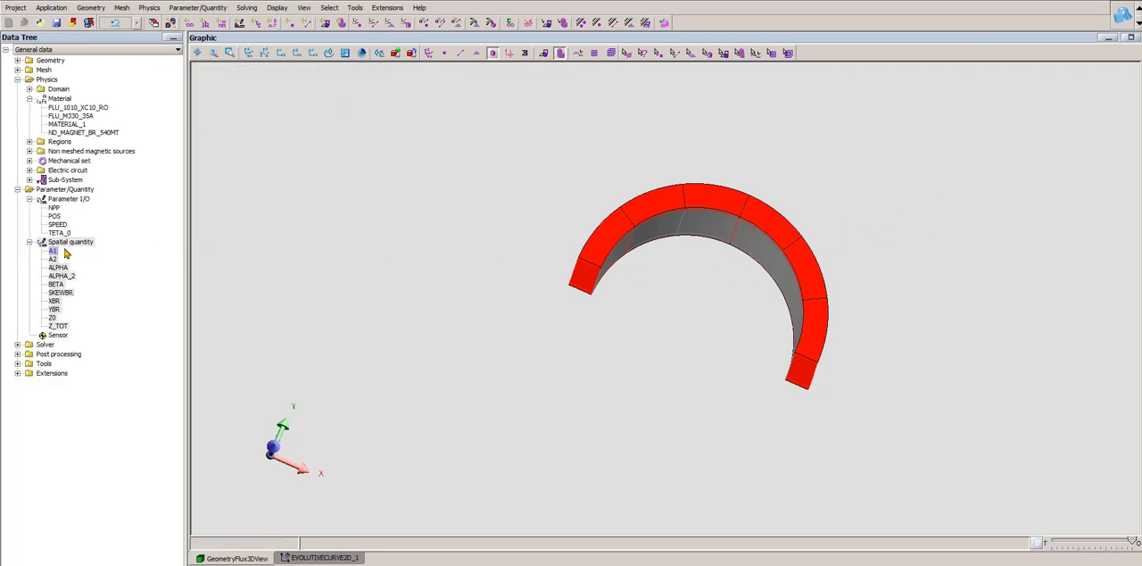
double_click(53, 259)
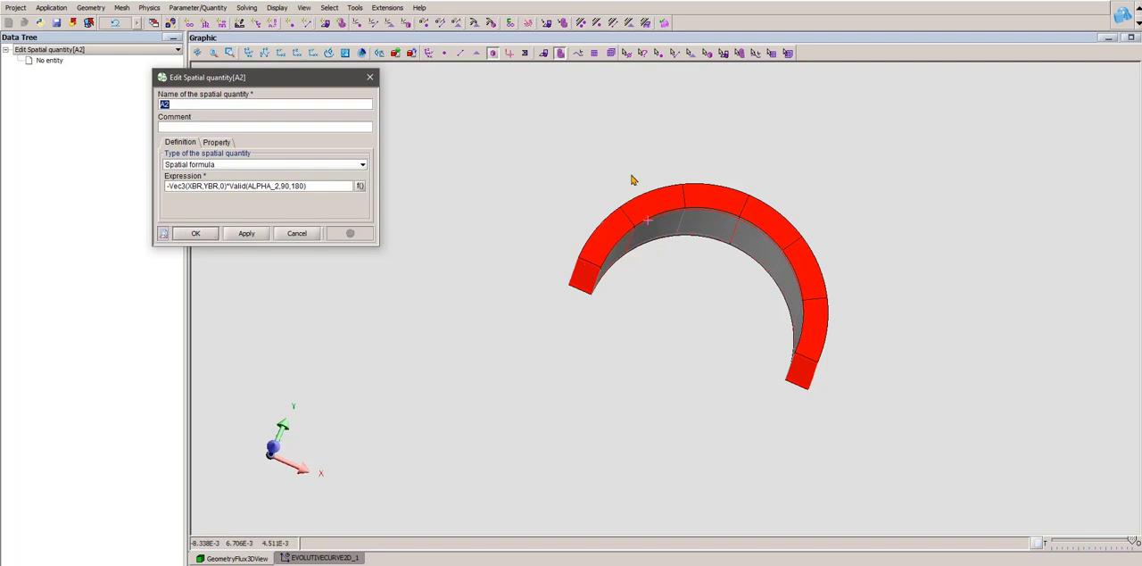
click(296, 234)
scroll(810, 259, down, 3)
drag(734, 291, 630, 248)
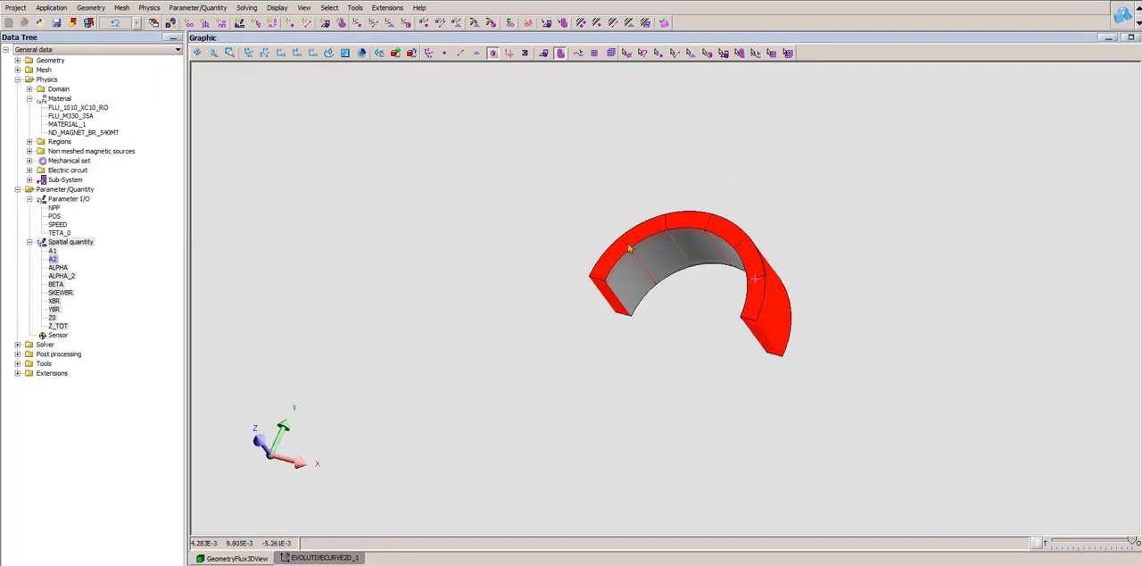
double_click(61, 293)
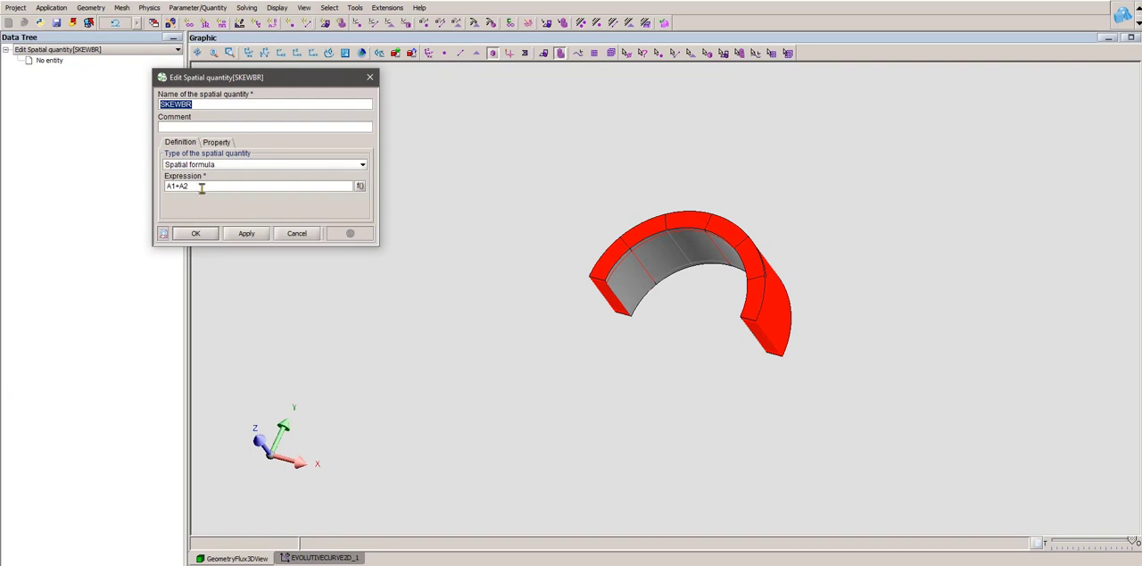
click(298, 234)
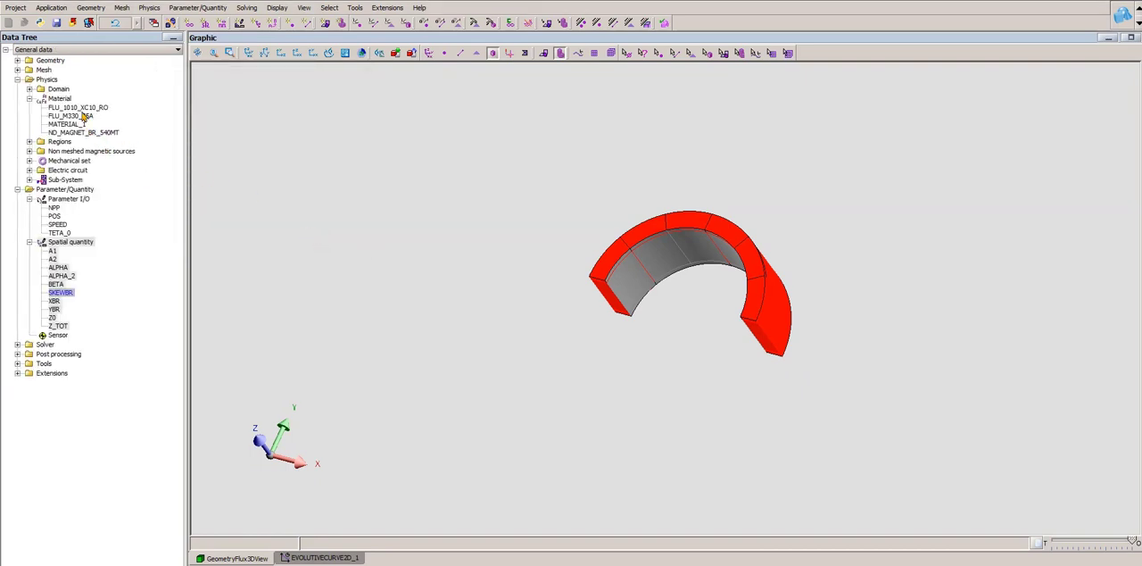
- In MATERIAL_1, replace the vector in the spatial remanent flux density with the spatial quantity SKEWBR, multiplied by 0.54
click(69, 125)
double_click(70, 125)
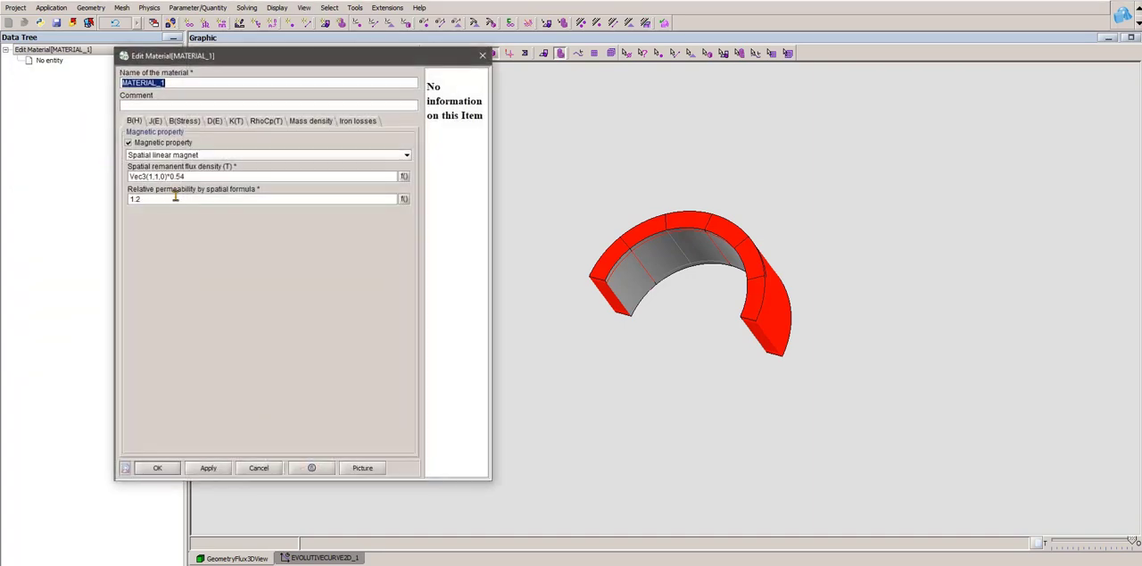
click(172, 176)
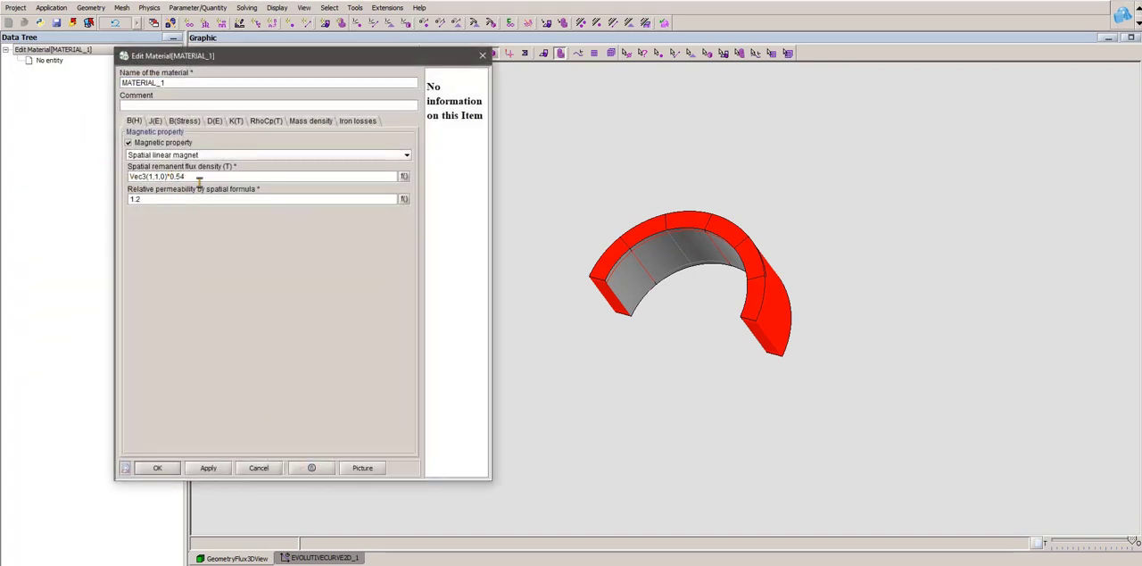
key(BackSpace)
key(BackSpace)
key(BackSpace)
key(BackSpace)
key(BackSpace)
key(BackSpace)
key(BackSpace)
key(BackSpace)
key(BackSpace)
key(BackSpace)
key(BackSpace)
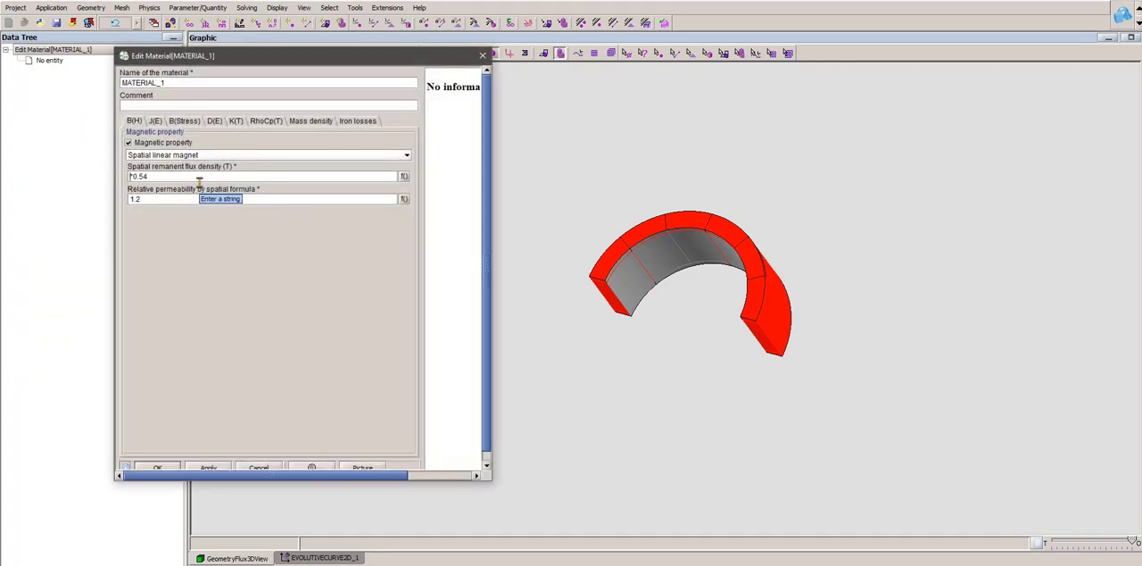
click(404, 176)
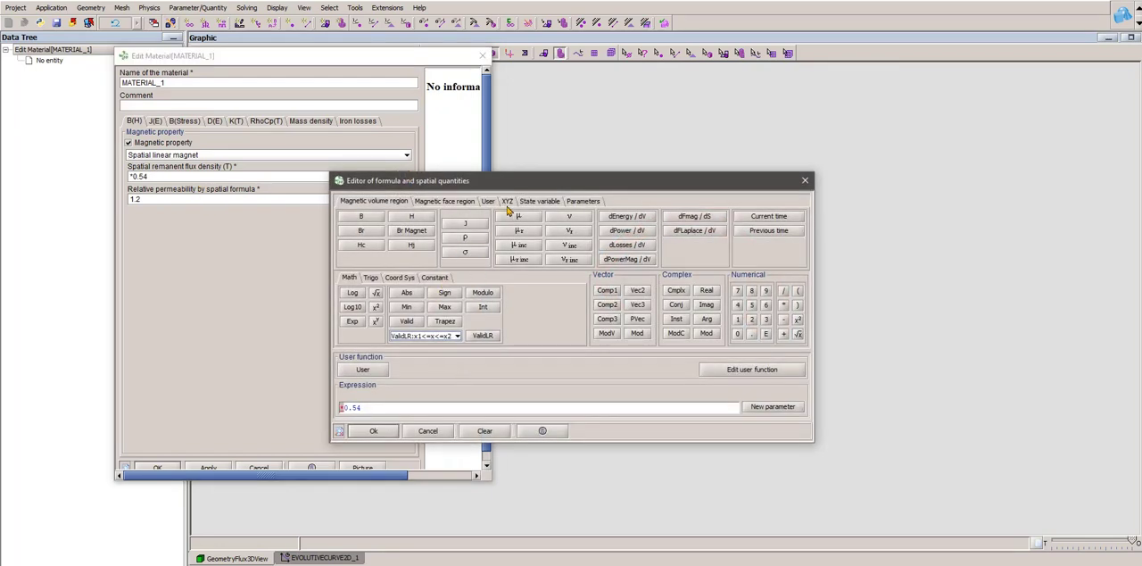
click(489, 201)
scroll(428, 254, down, 2)
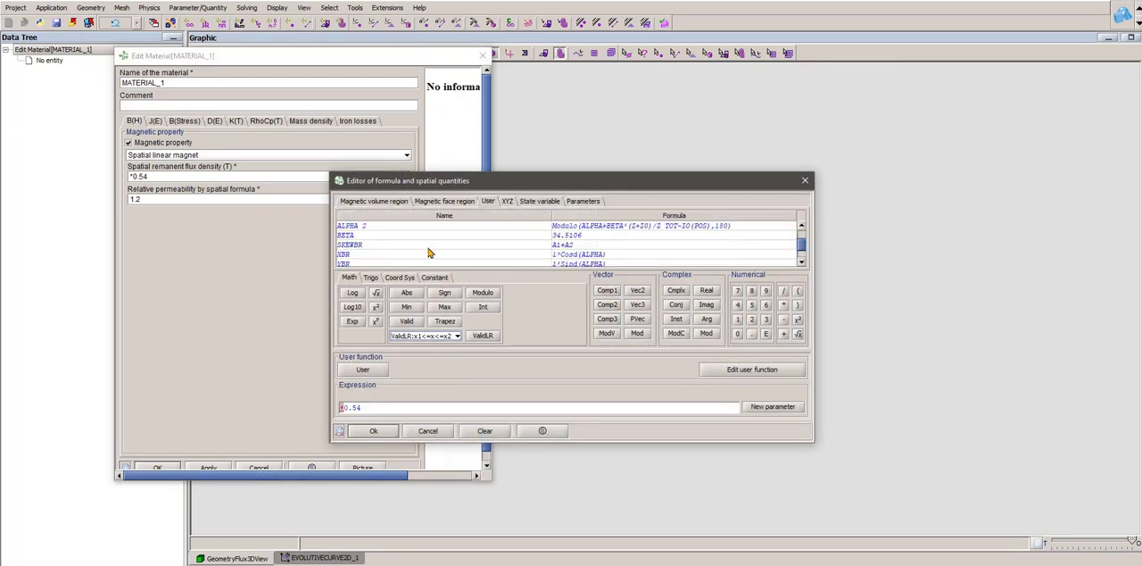
double_click(362, 245)
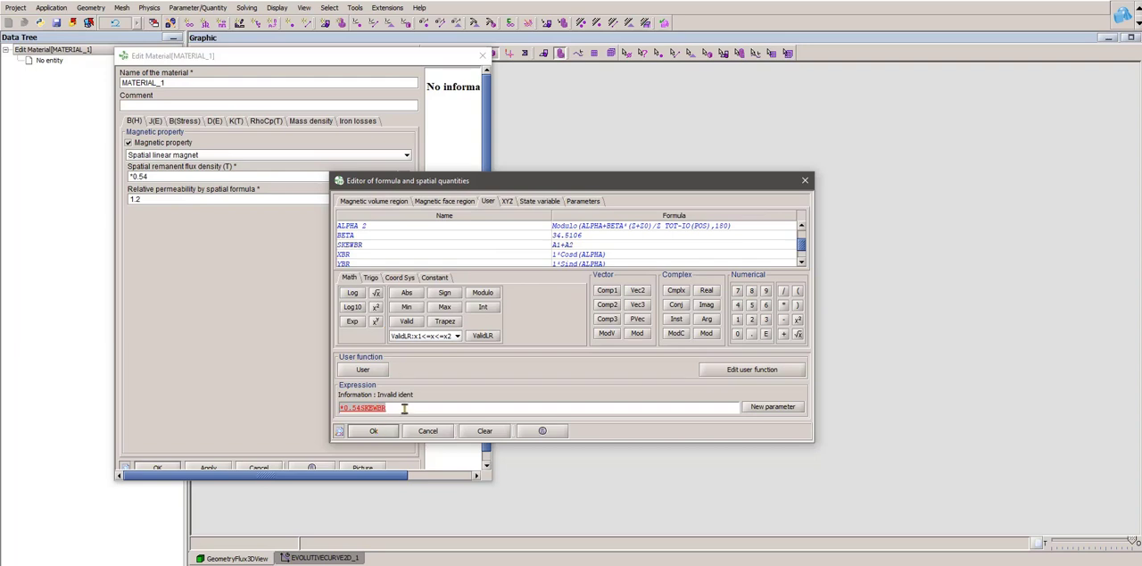
double_click(357, 247)
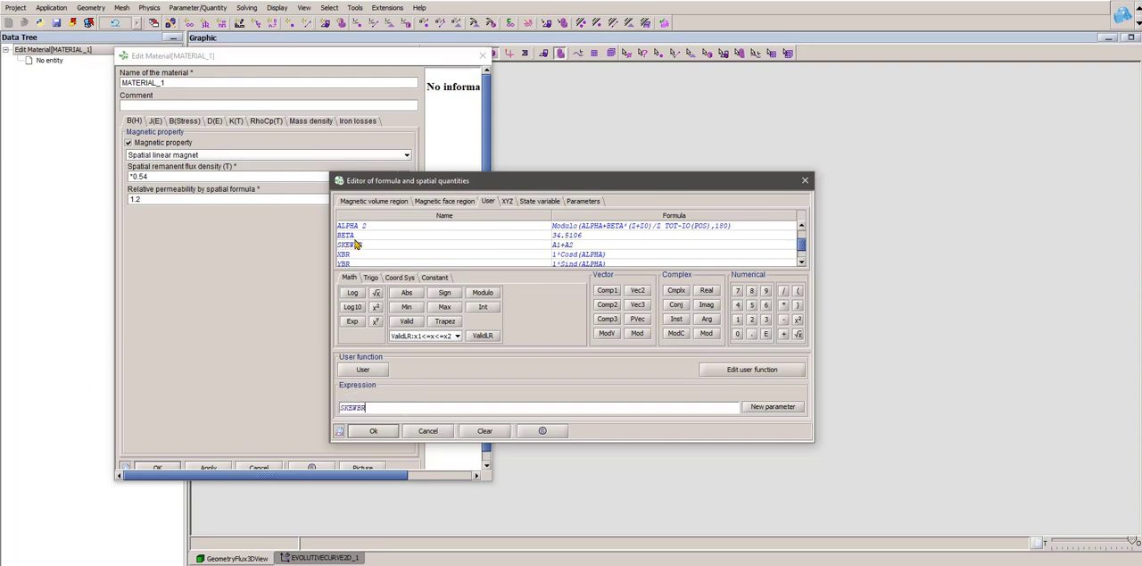
text(*0.54)
click(389, 430)
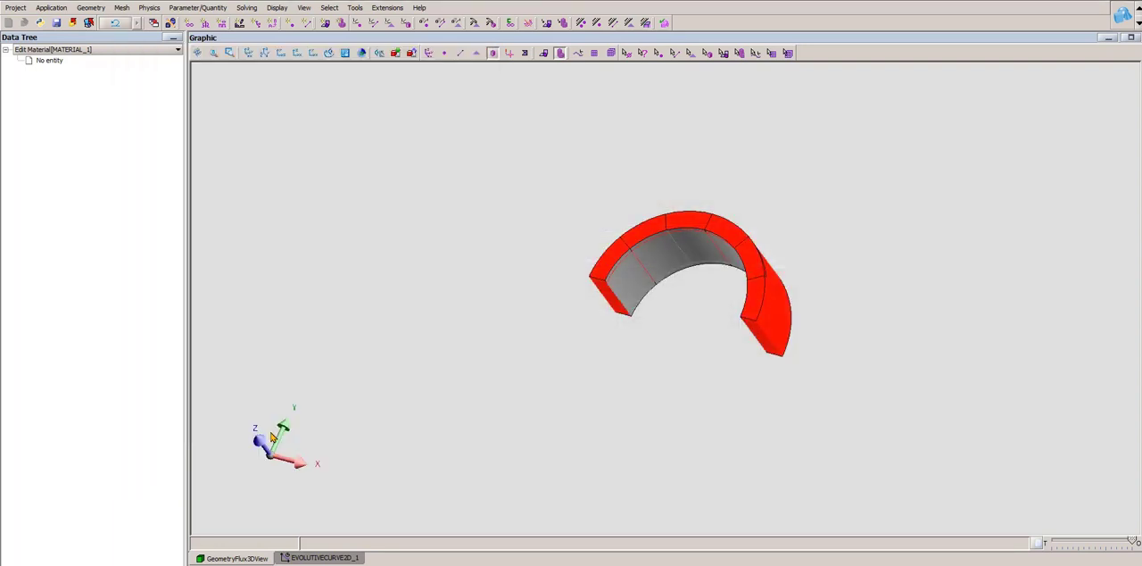
- Reopen MATERIAL_1 to check its magnetic definition, and close it
click(149, 7)
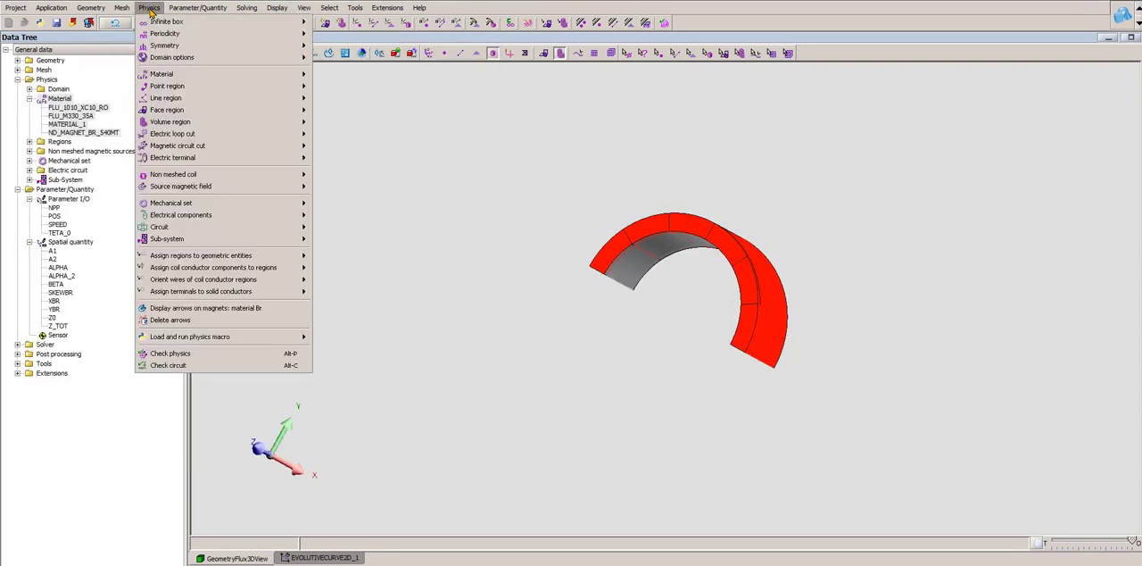
click(74, 126)
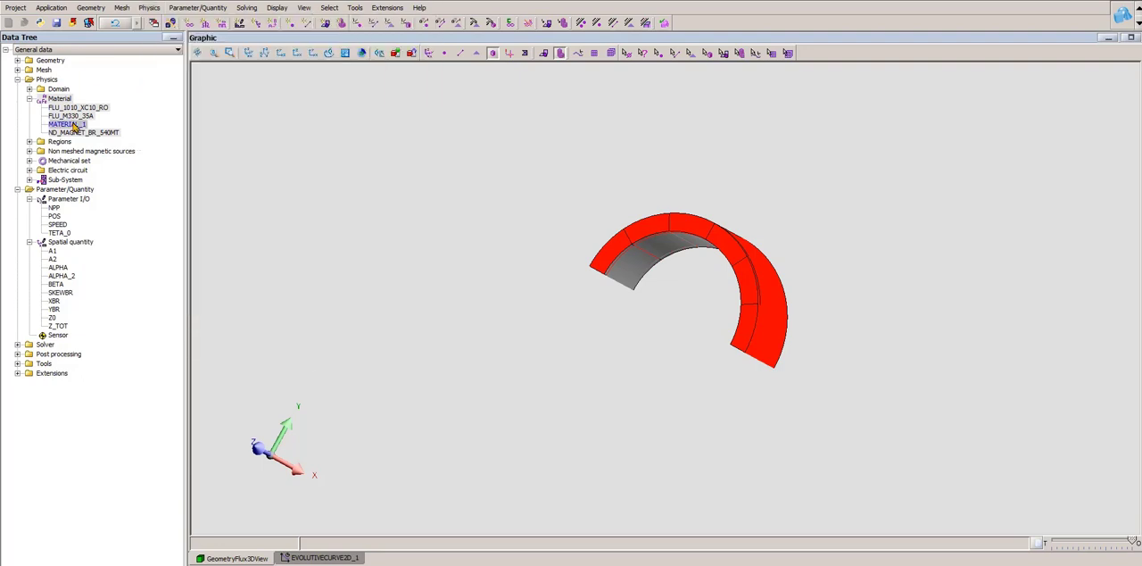
double_click(75, 126)
click(486, 55)
- Check which material is assigned to the volume region MAGNET_1, and close the region
click(29, 142)
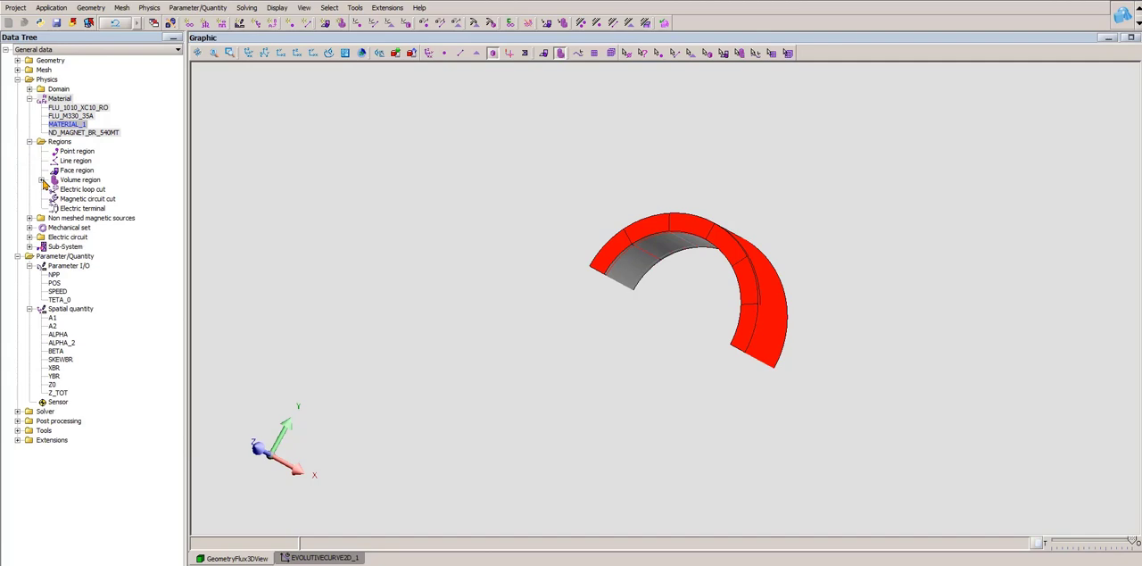
click(40, 181)
double_click(57, 191)
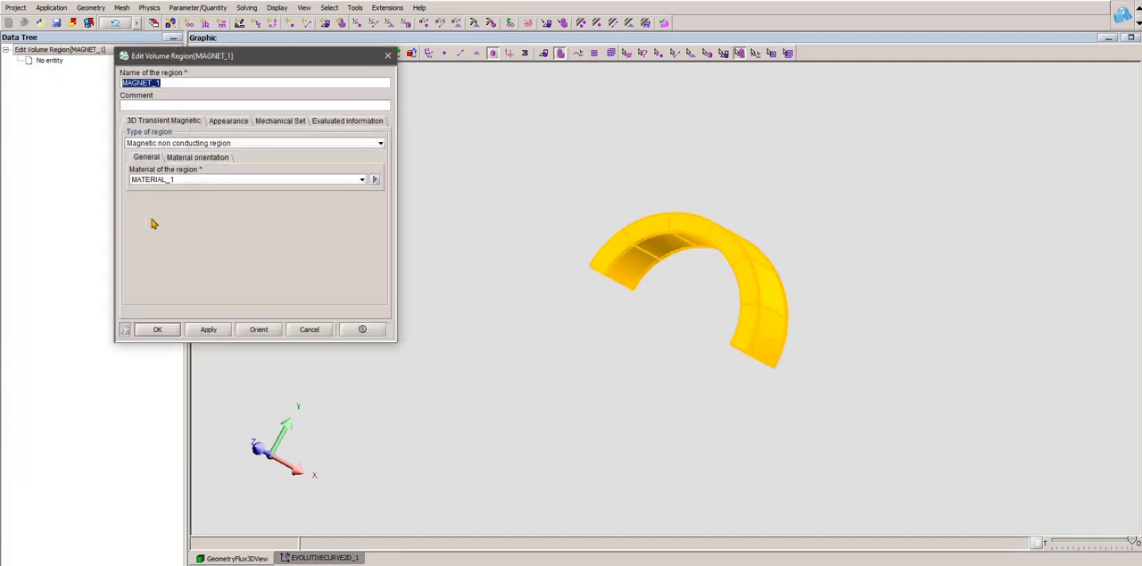
click(387, 55)
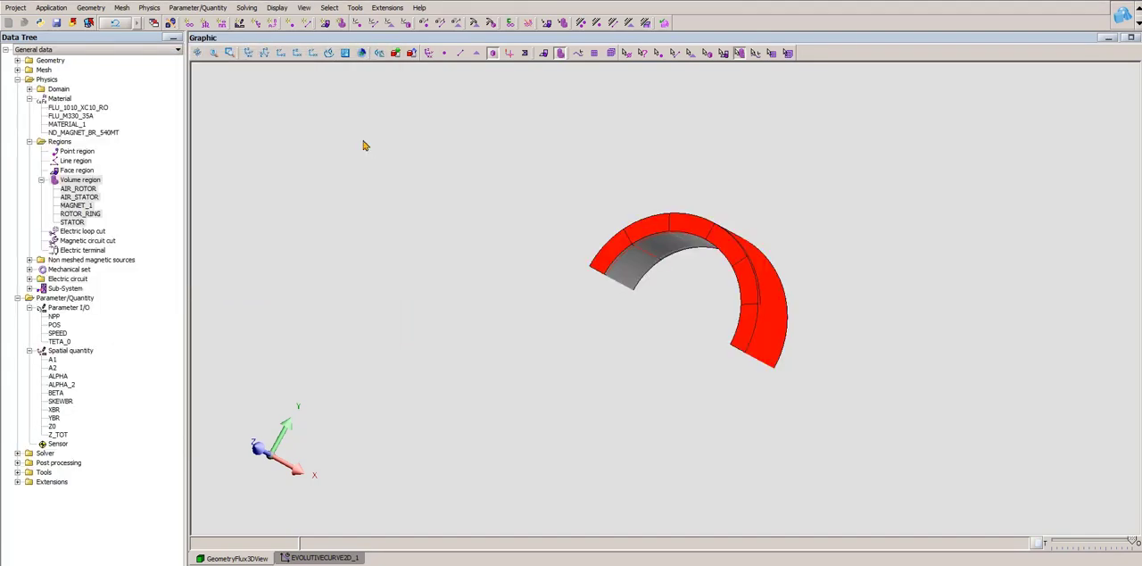
- Inspect the single-region magnet ring from several viewing angles, including its outer side face
middle_drag(709, 308, 650, 119)
click(524, 53)
scroll(539, 326, up, 5)
click(524, 53)
middle_drag(595, 283, 789, 427)
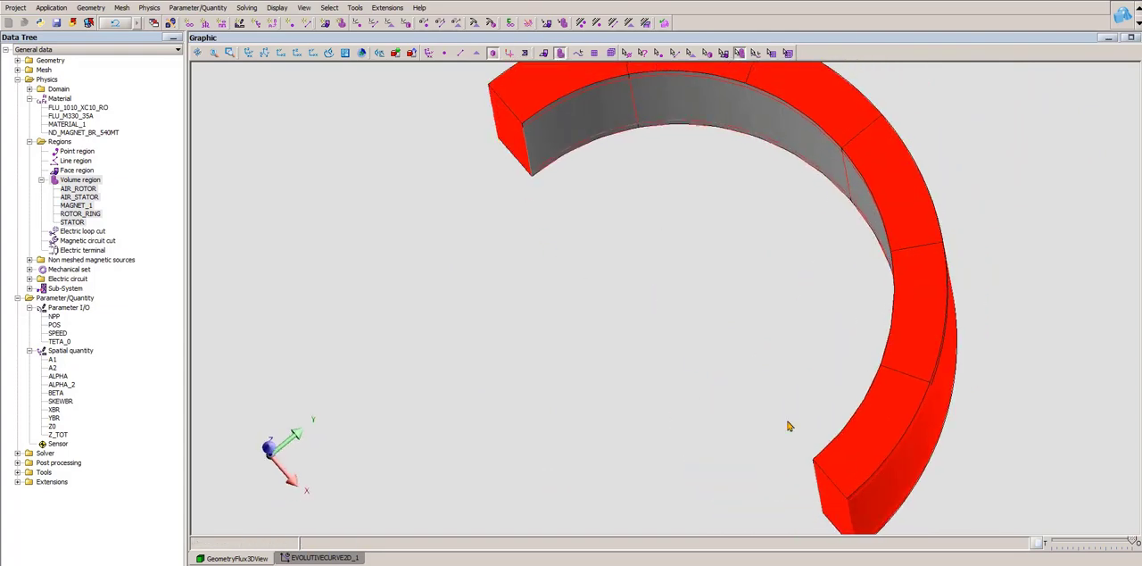
scroll(795, 273, down, 4)
middle_drag(770, 274, 571, 261)
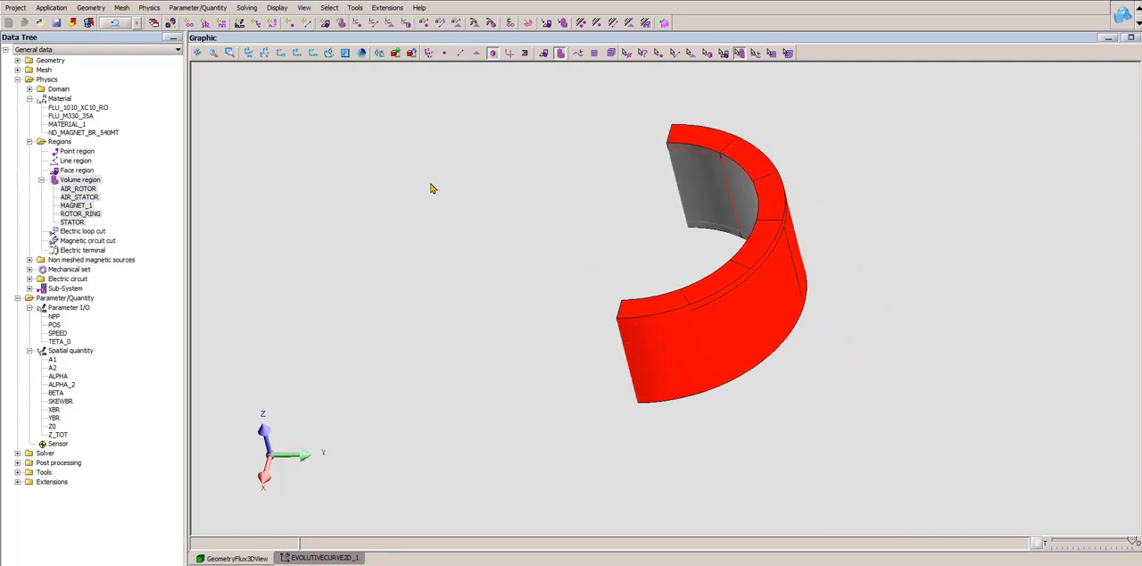
- Display the material Br arrows on the magnet ring and set their reference size to 345
click(151, 9)
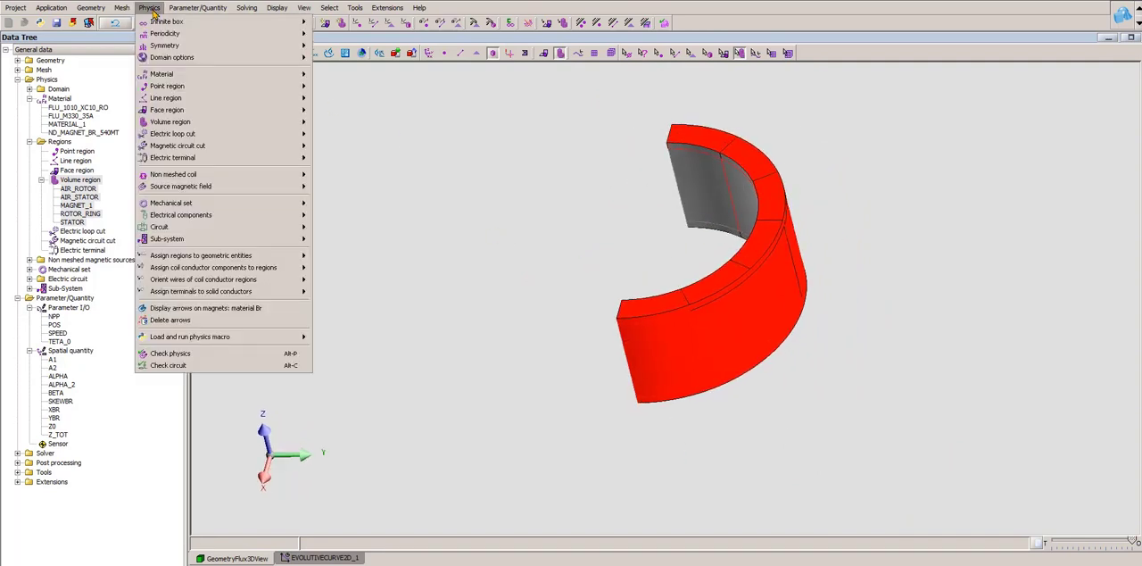
click(183, 309)
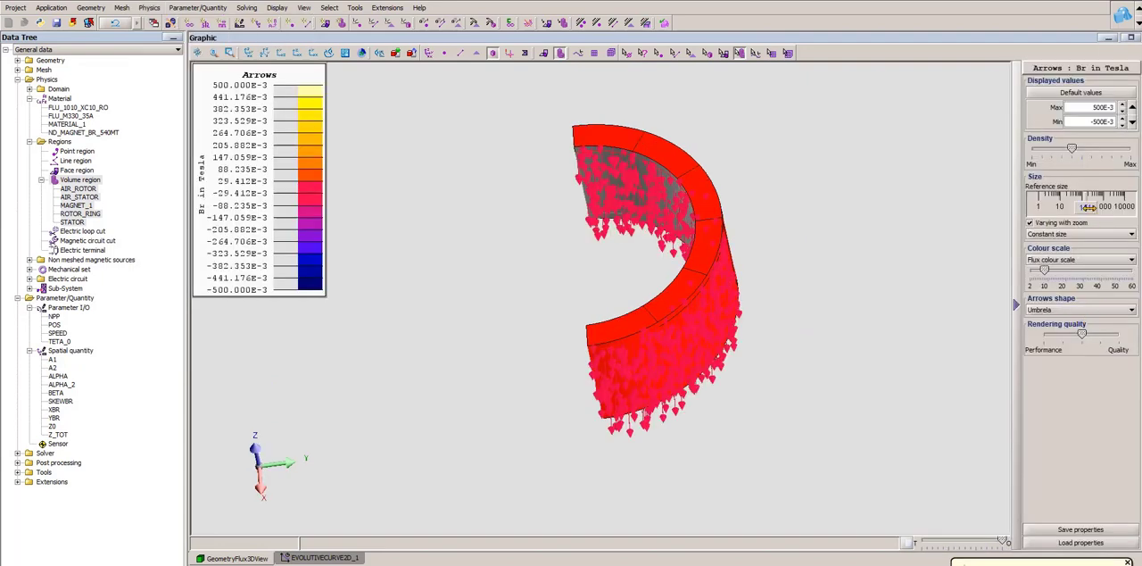
drag(1089, 208, 1096, 208)
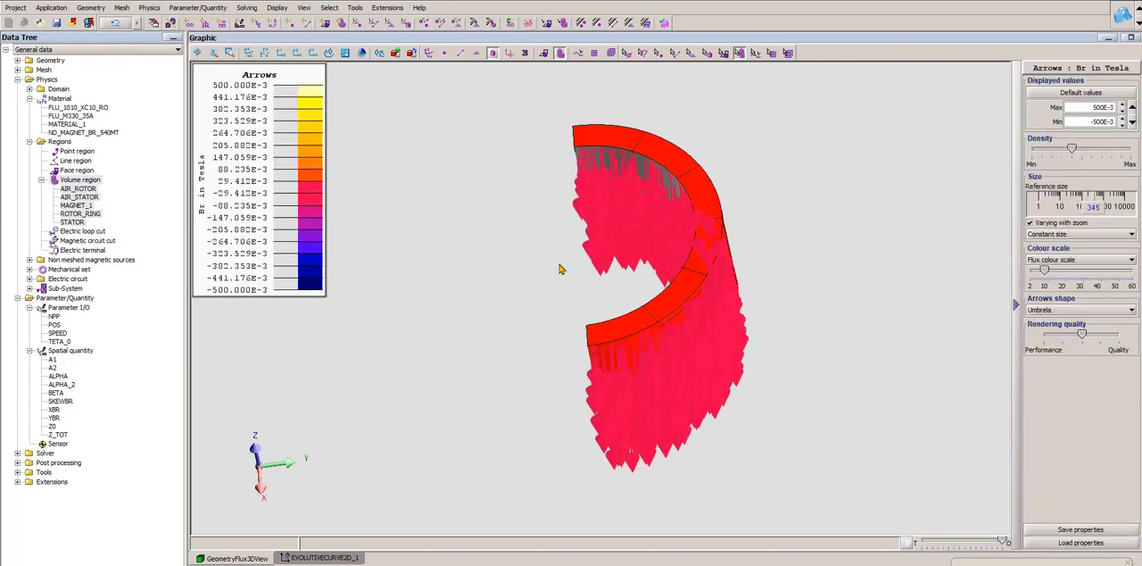
- In the expression of spatial quantity ALPHA_2, replace IO(POS) with 0
double_click(63, 385)
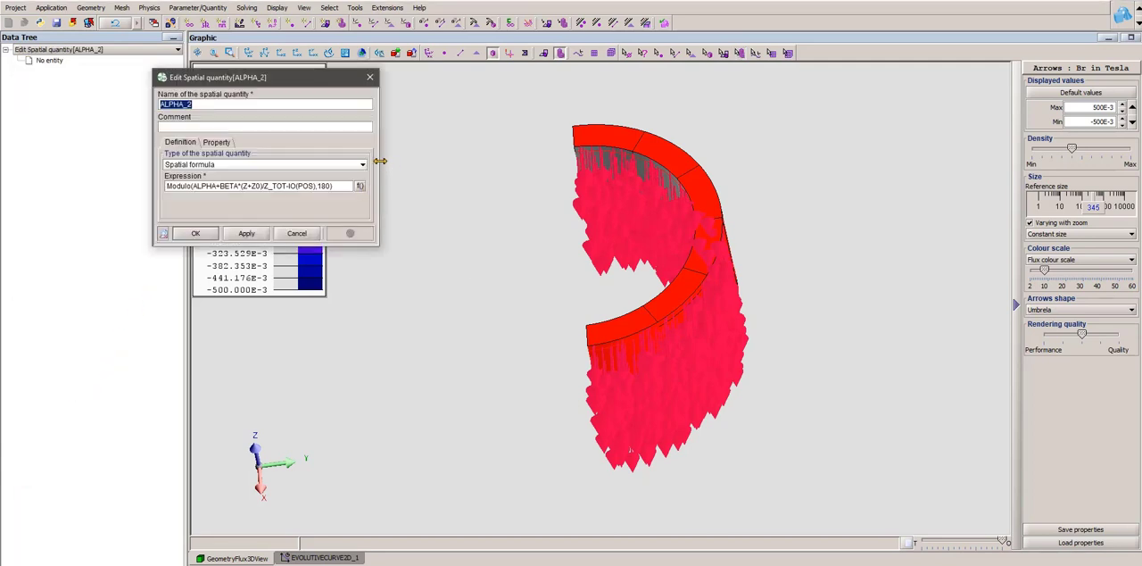
drag(379, 162, 596, 164)
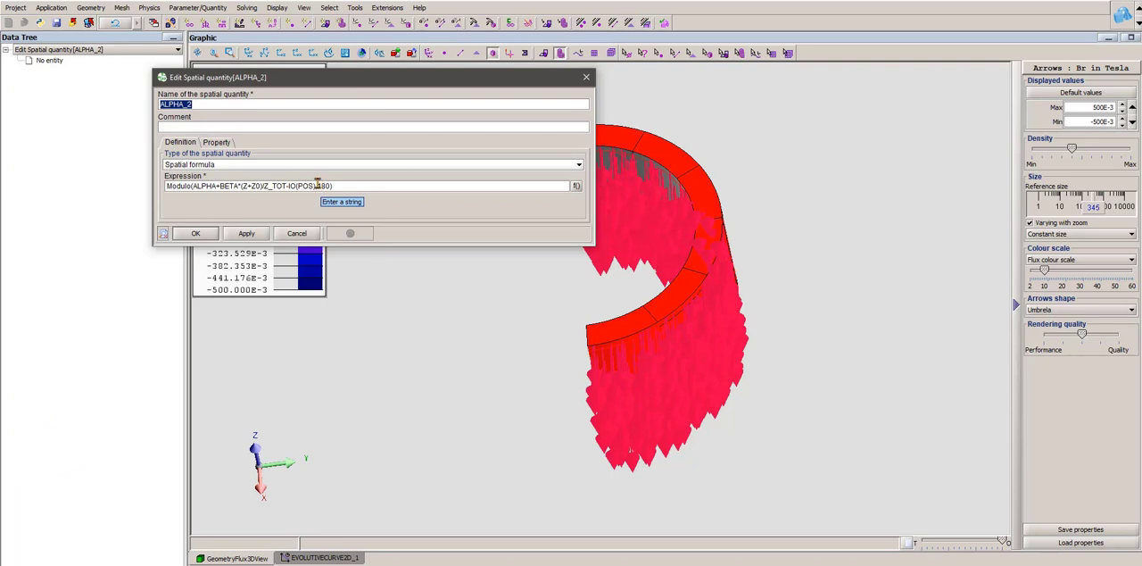
click(316, 186)
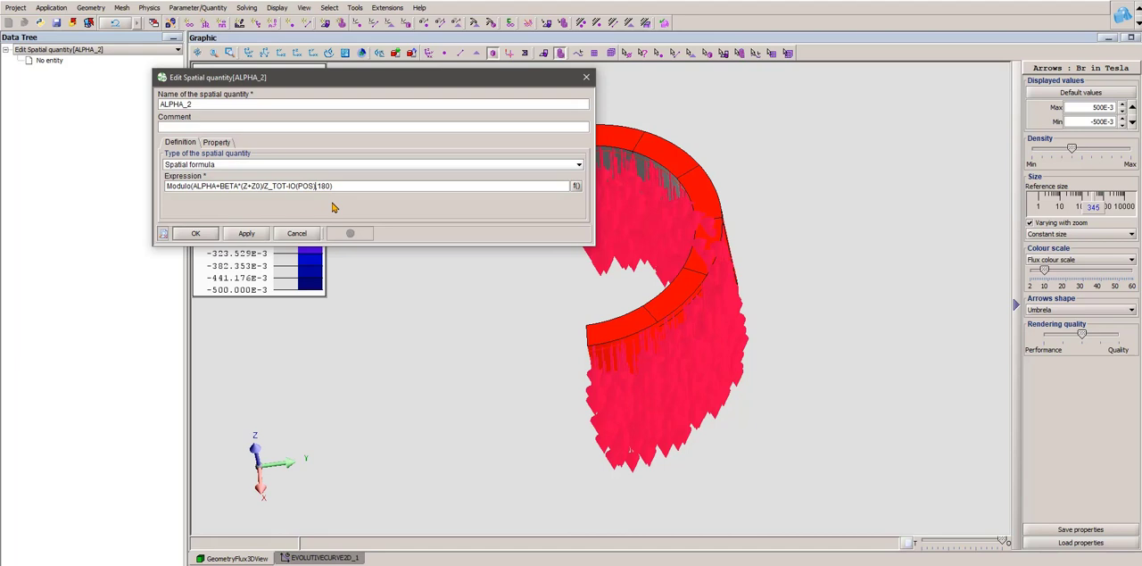
key(BackSpace)
key(BackSpace)
key(BackSpace)
key(BackSpace)
key(BackSpace)
key(BackSpace)
click(196, 233)
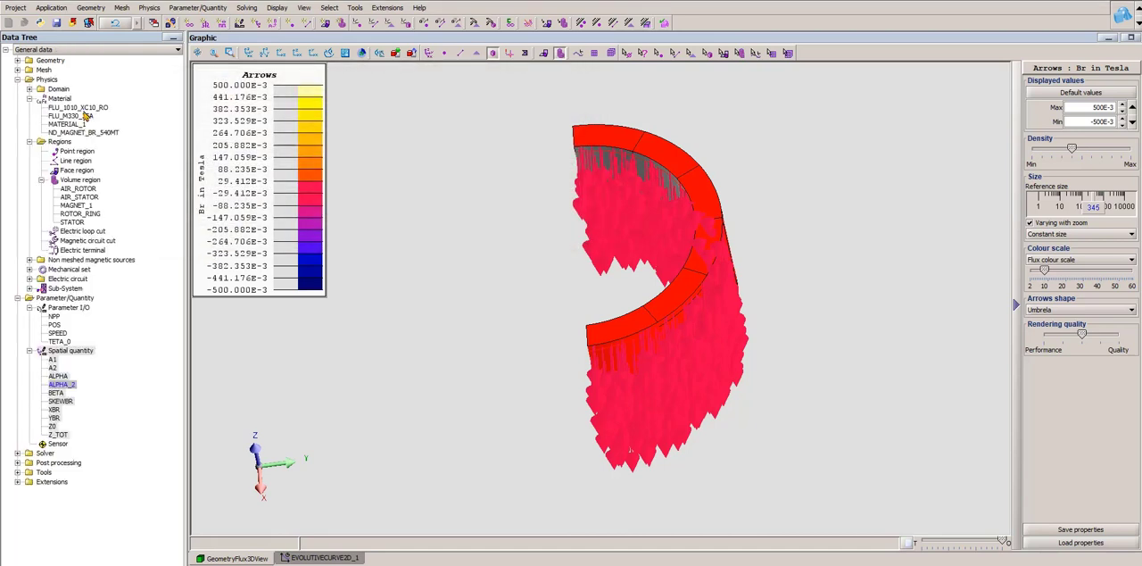
- Redisplay the material Br arrows on the magnet, raise their density to the maximum and inspect the skewed pattern from several angles
click(150, 8)
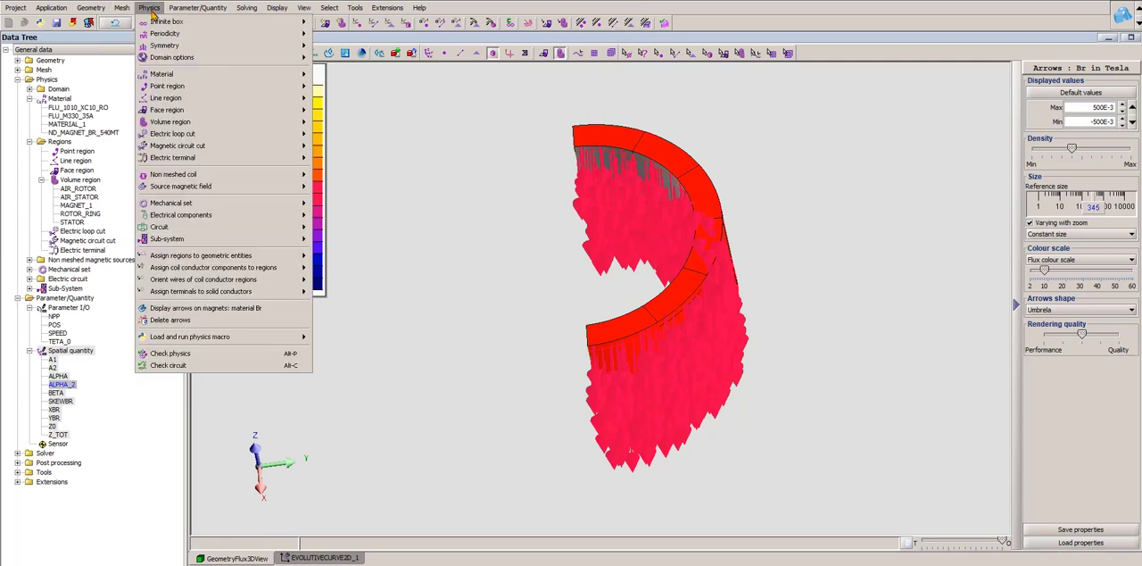
click(214, 308)
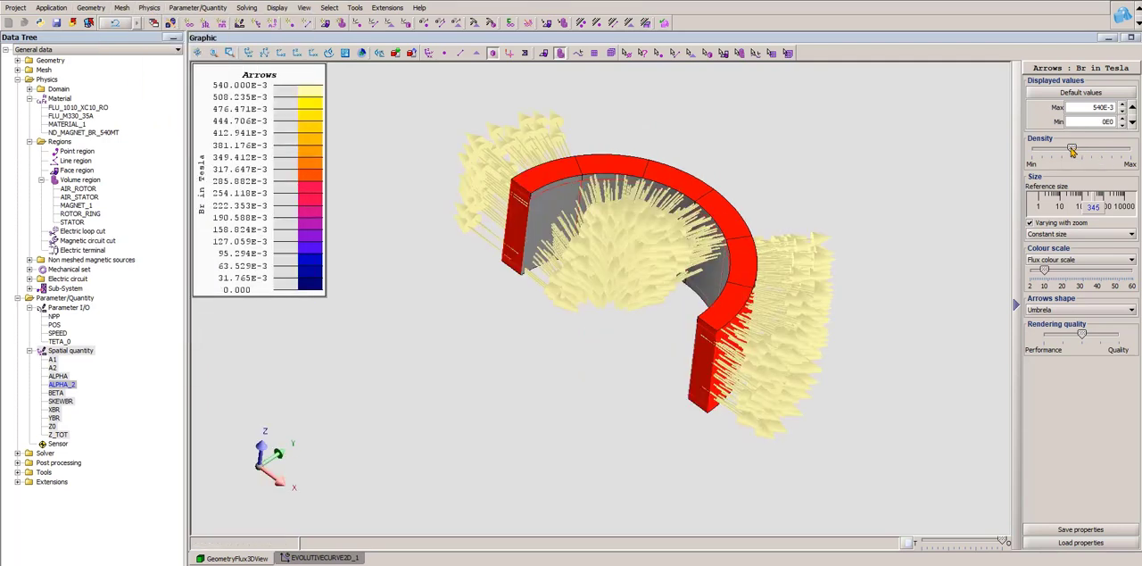
drag(1072, 148, 1131, 148)
drag(755, 316, 678, 526)
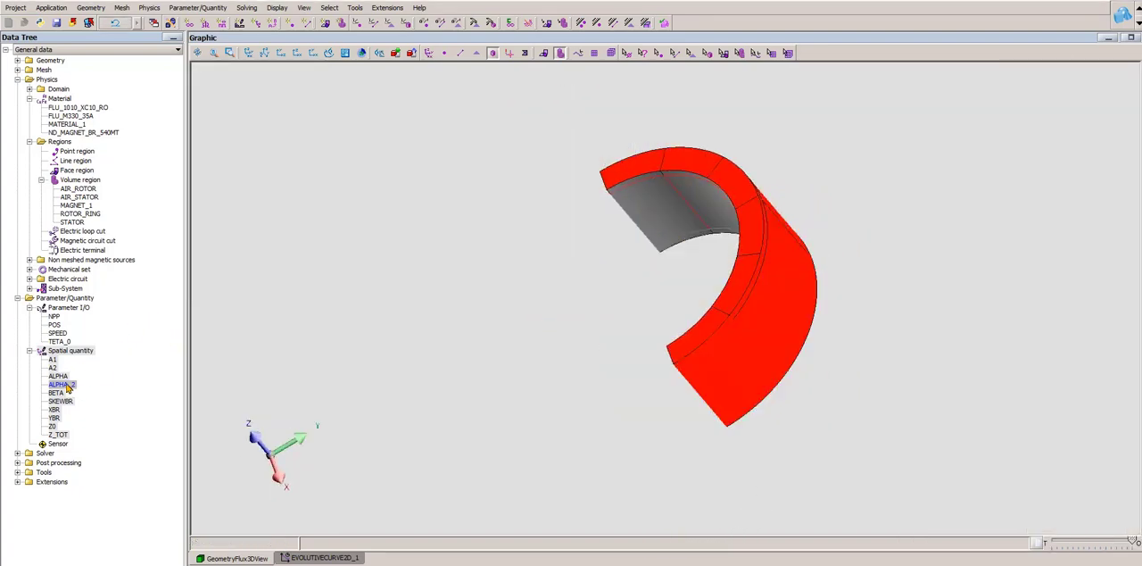
- In ALPHA_2, replace the 0 with the parameter POS so the expression reads Modulo(ALPHA+BETA*(Z+Z0)/Z_TOT-IO(POS),180)
double_click(67, 385)
click(360, 185)
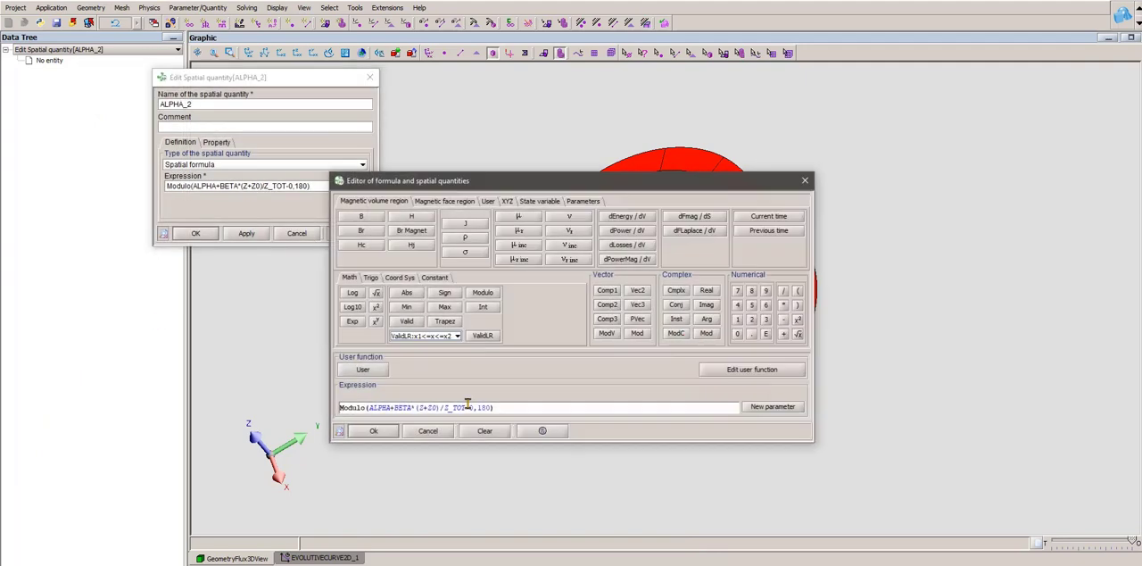
click(473, 408)
key(BackSpace)
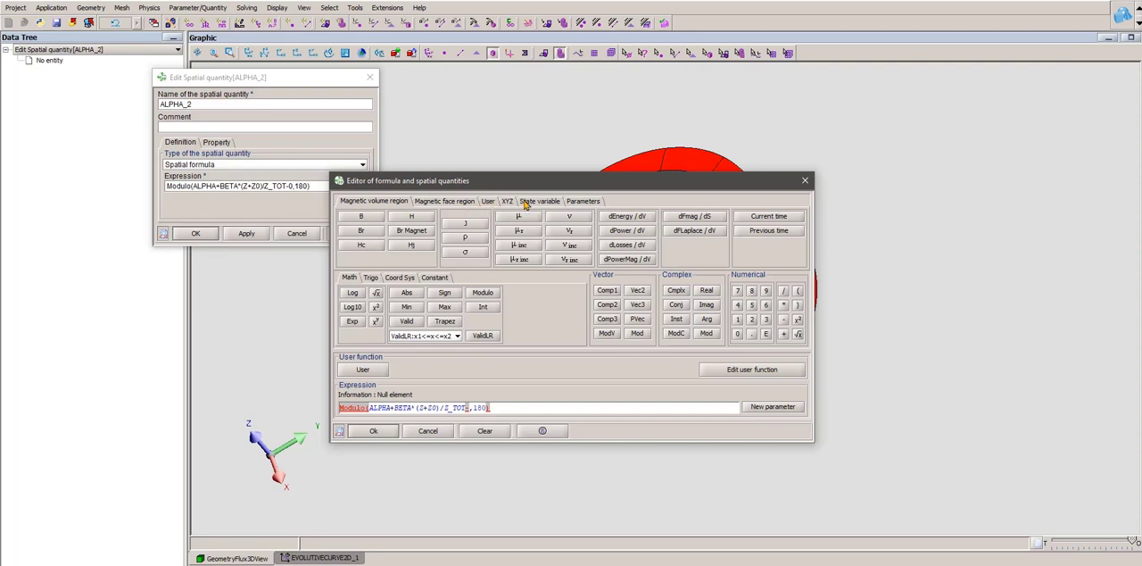
click(583, 201)
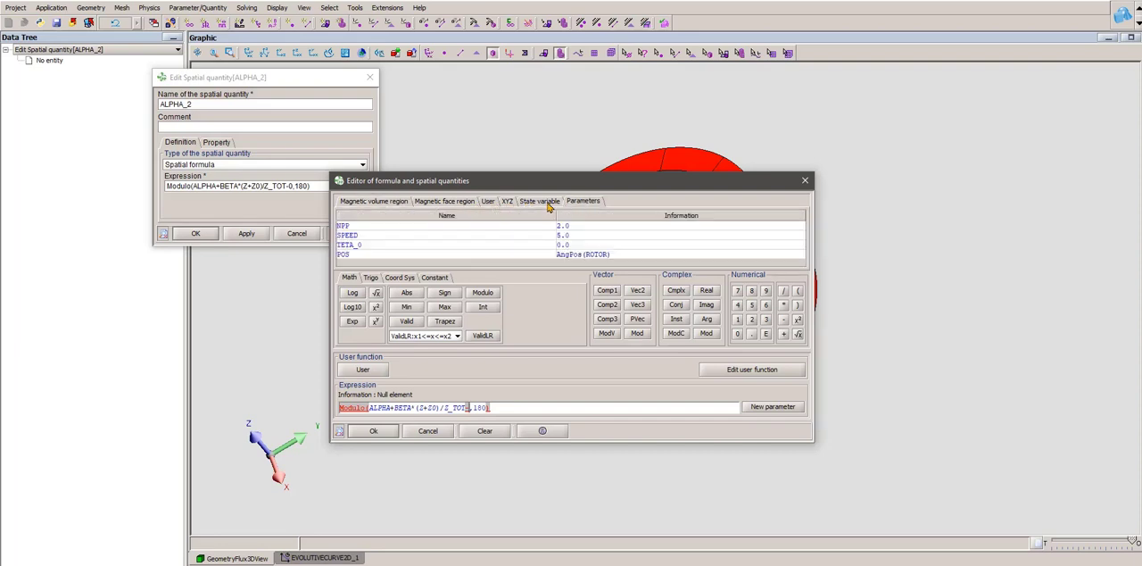
double_click(349, 257)
click(384, 431)
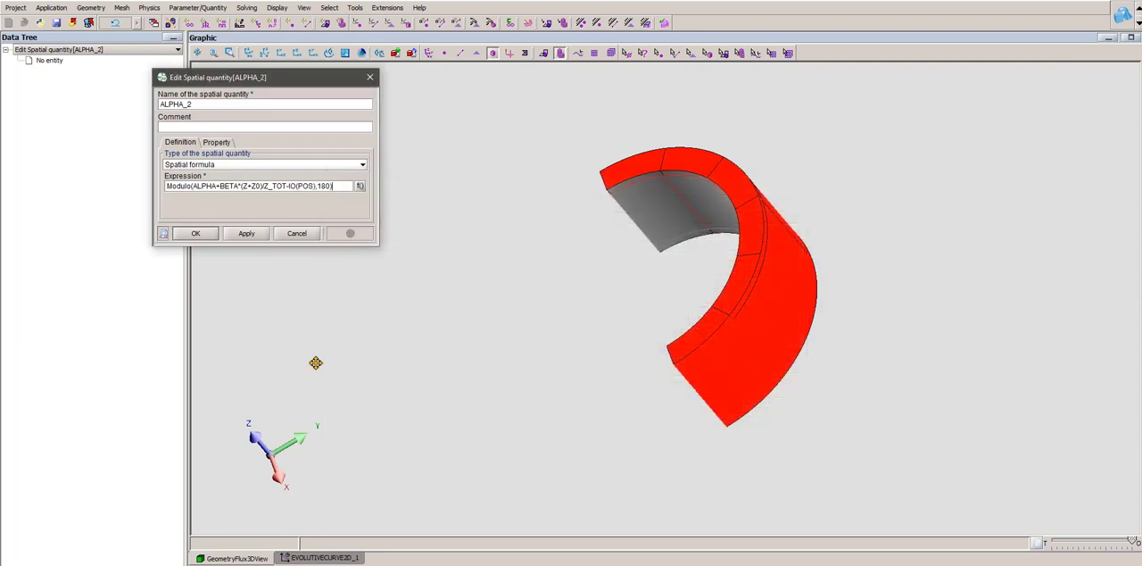
click(195, 233)
- Switch to the project containing the HALLBACH_MAGNET material and inspect its magnet ring from several angles
middle_drag(806, 347, 847, 292)
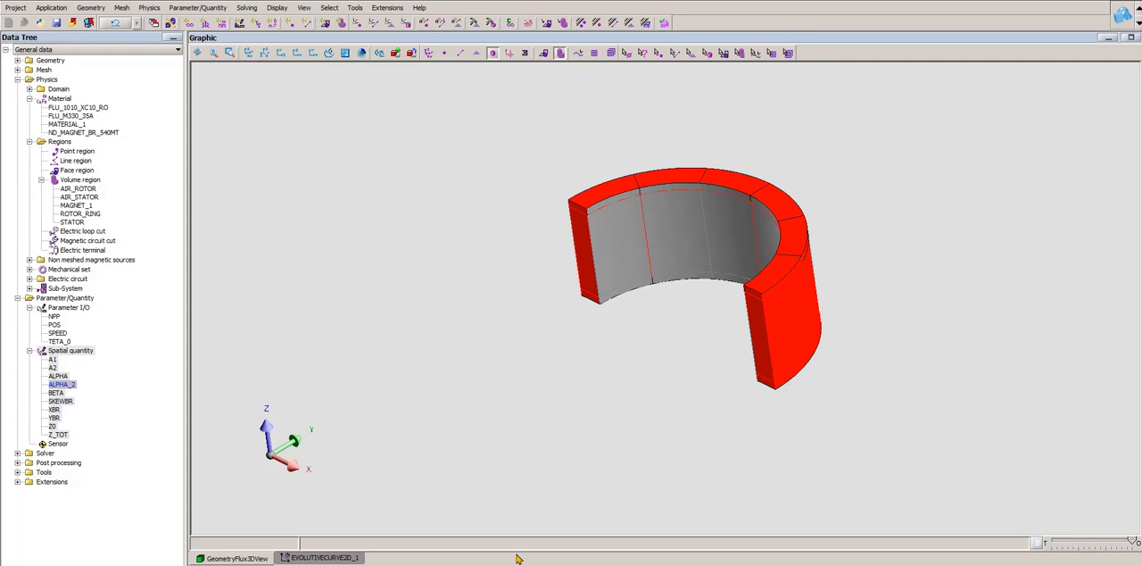
mouse_move(478, 565)
click(609, 556)
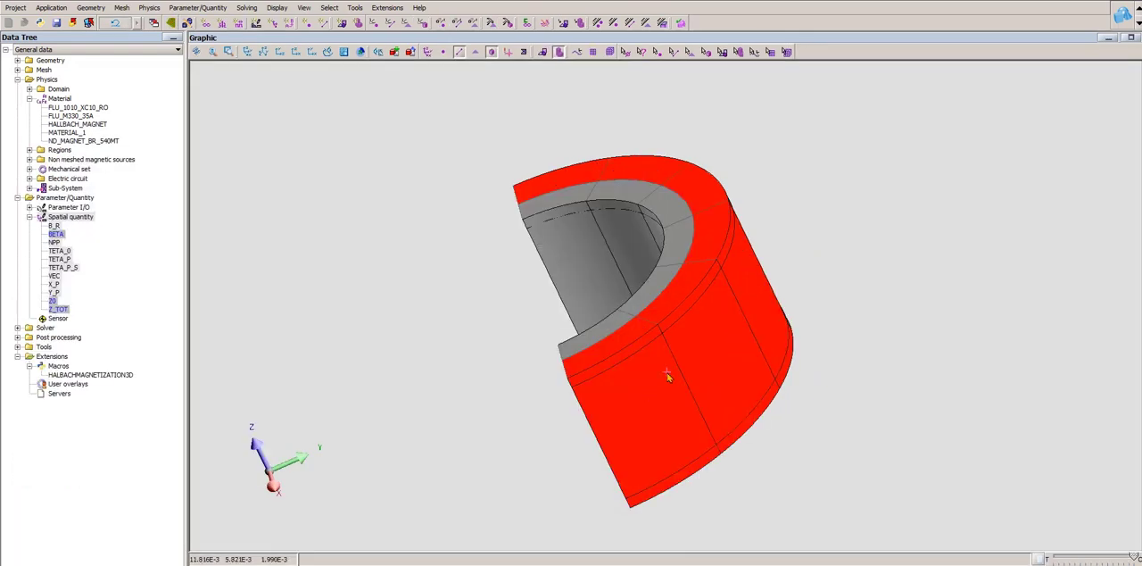
drag(667, 373, 881, 405)
scroll(702, 362, down, 2)
drag(703, 362, 714, 268)
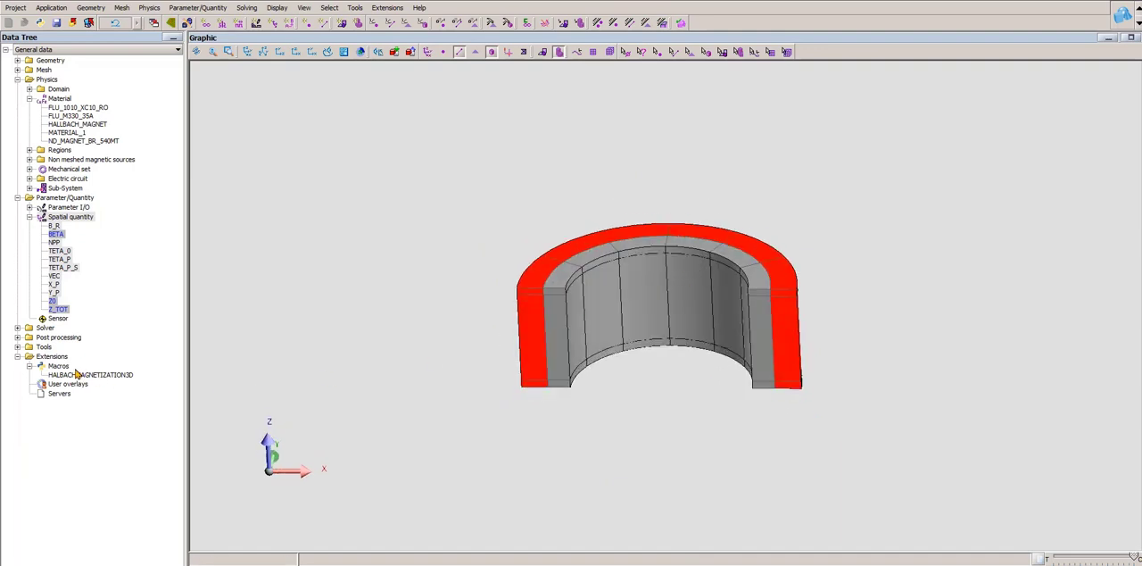
drag(392, 357, 474, 387)
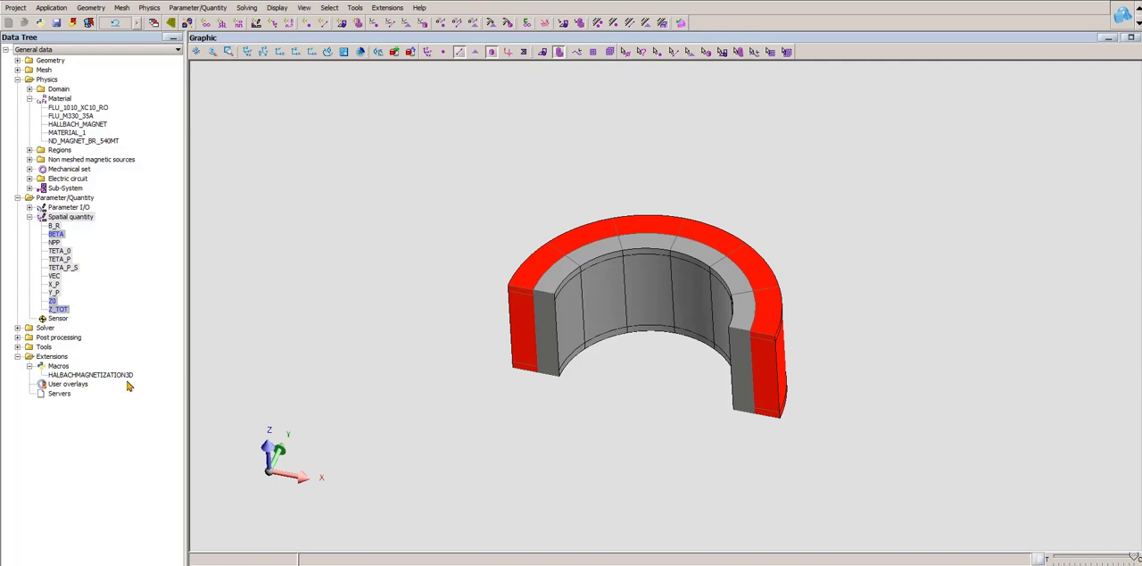
- Browse the loadable macros in the Macros_Flux3D_Physics folder for HalbachMagnetization3D.PFM, and leave without loading one
click(58, 367)
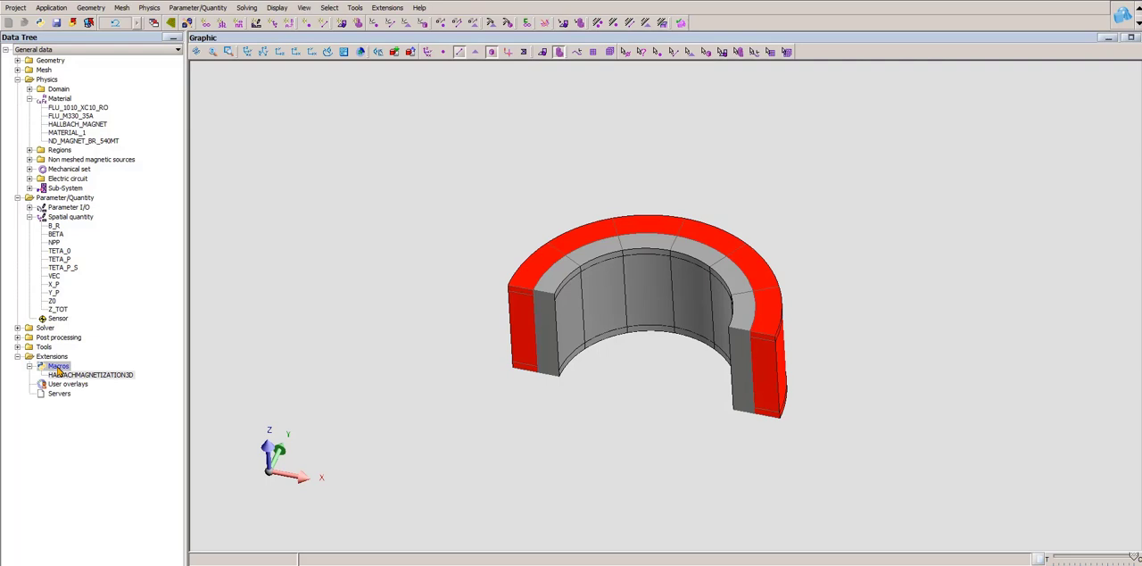
right_click(59, 369)
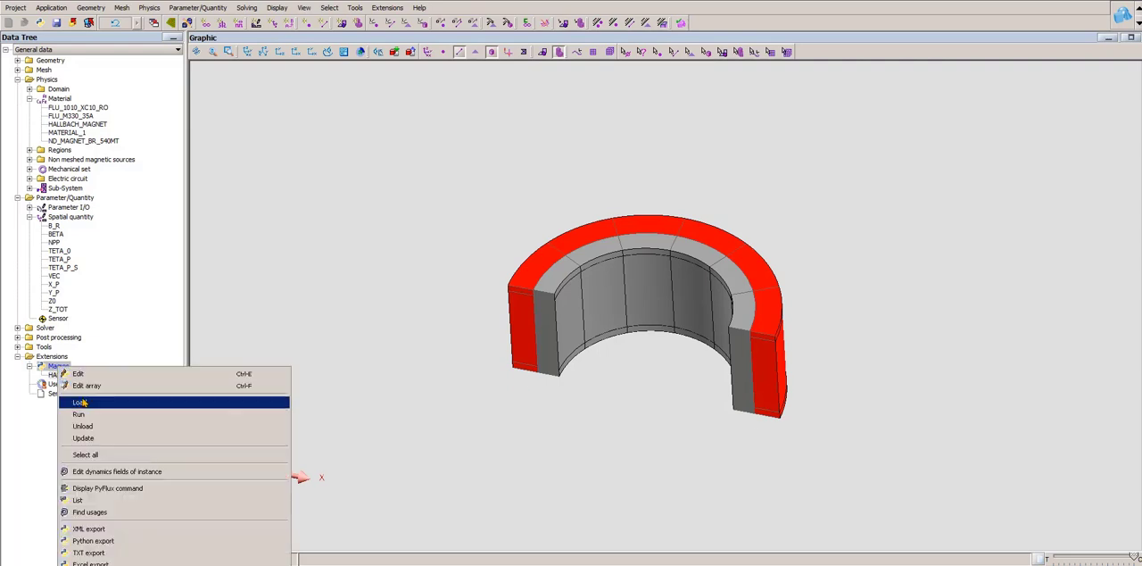
click(82, 402)
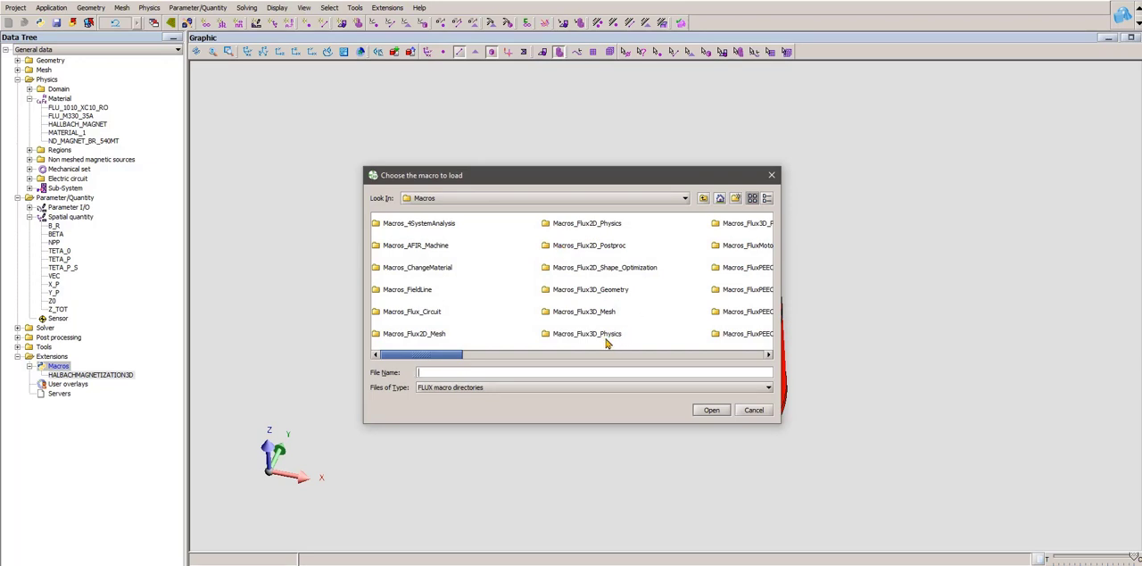
double_click(606, 344)
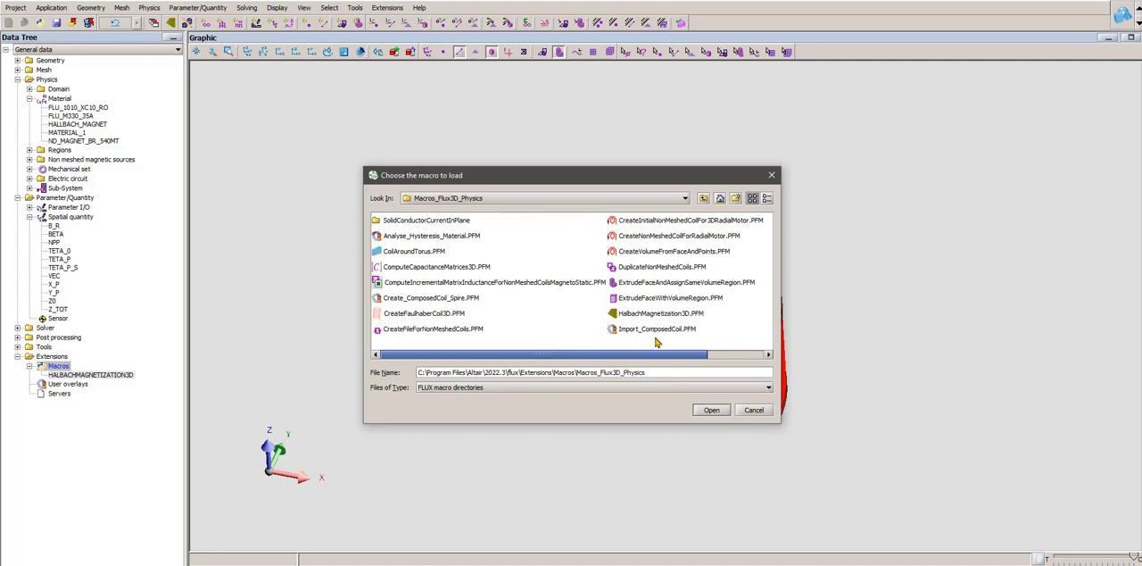
click(752, 411)
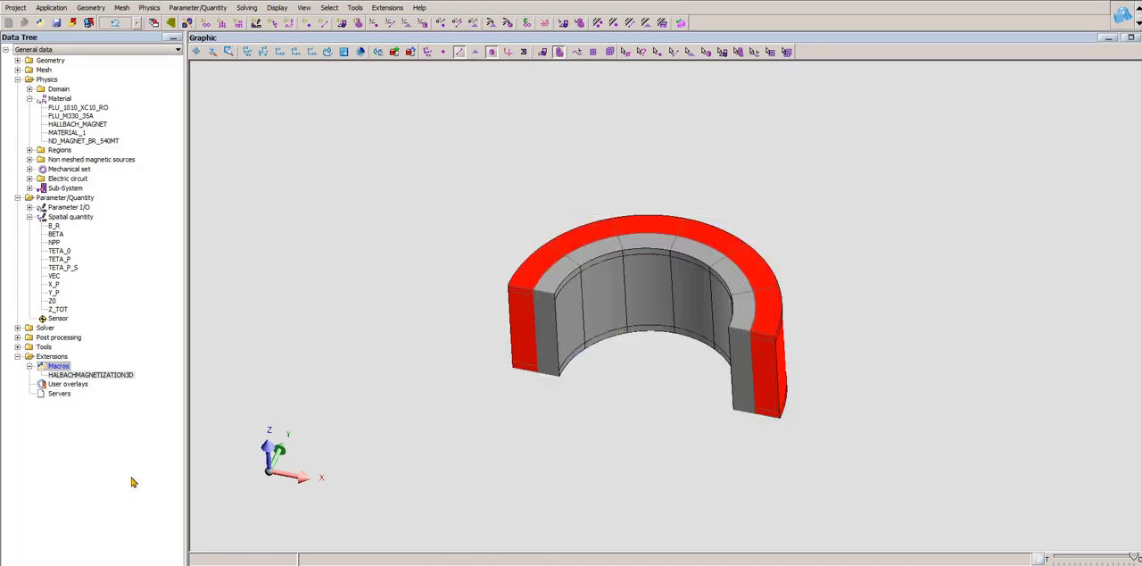
- Launch the HALBACHMAGNETIZATION3D macro and review its remanent flux density, relative permeability and maximum-Br angle inputs
right_click(104, 376)
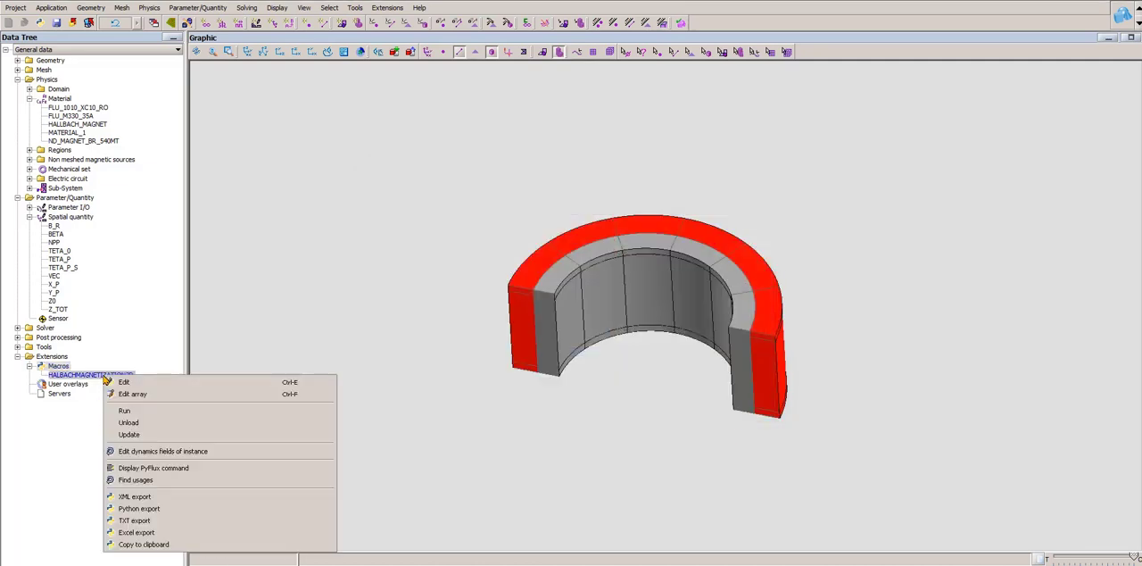
click(128, 411)
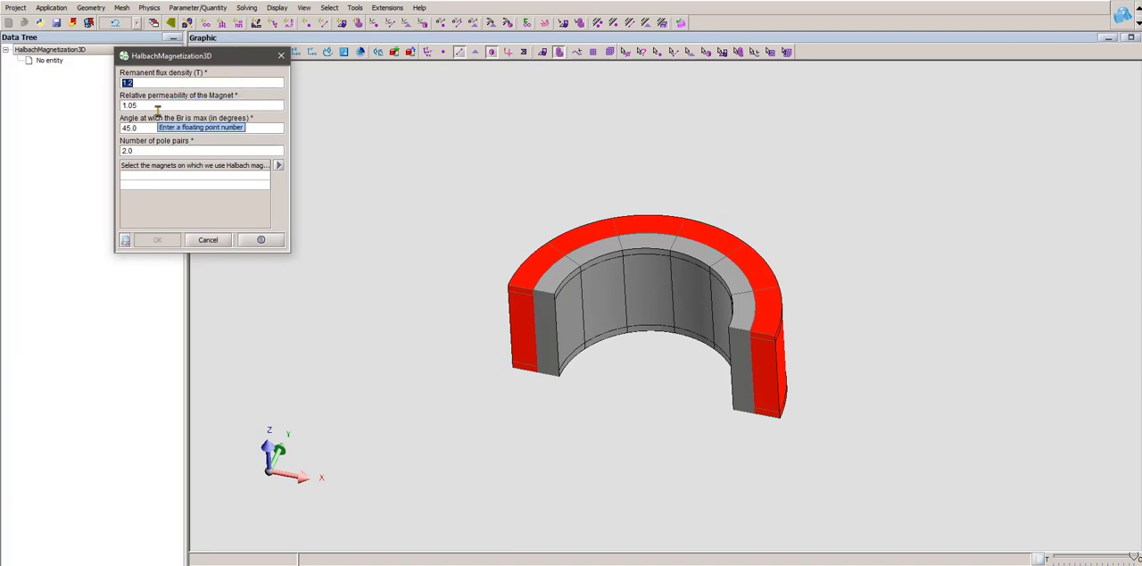
key(Tab)
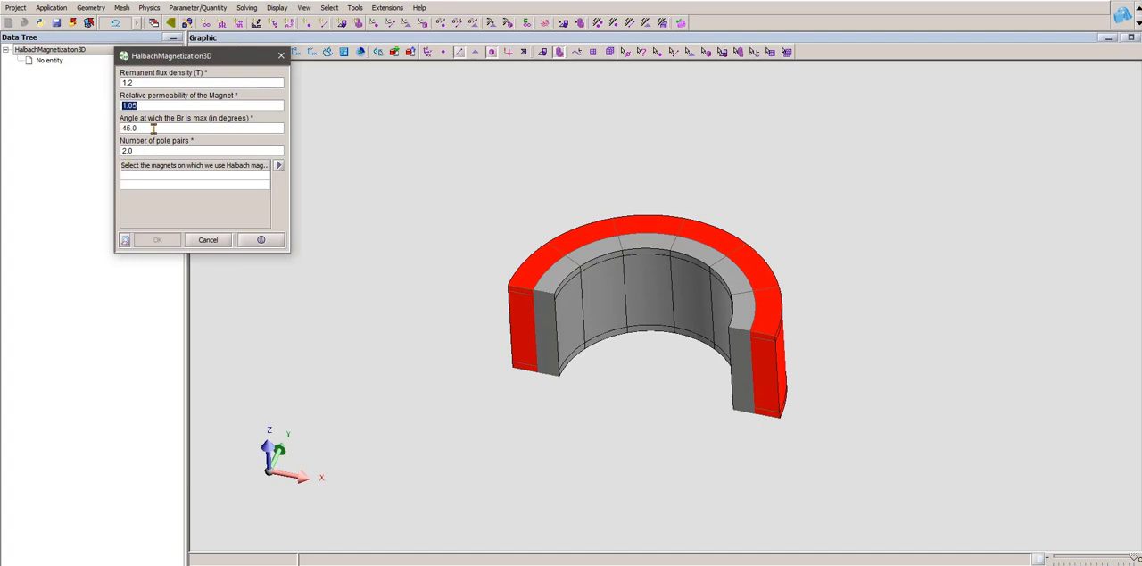
key(Tab)
- On a Snipping Tool capture of the ring's top view, draw the magnetization curve in blue, bulging outside one half and inside the other
click(267, 565)
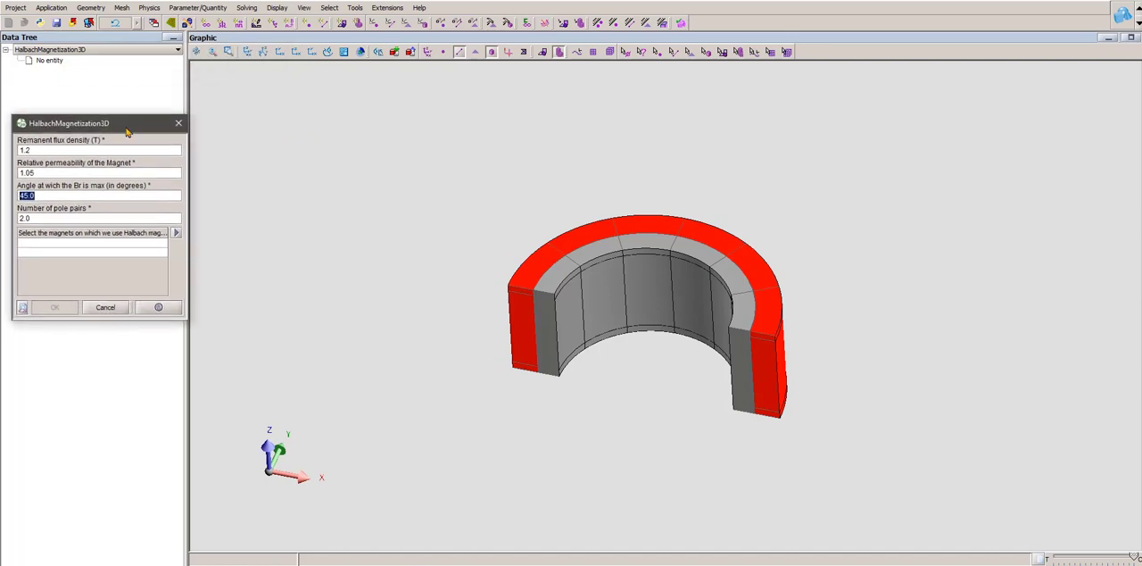
click(312, 51)
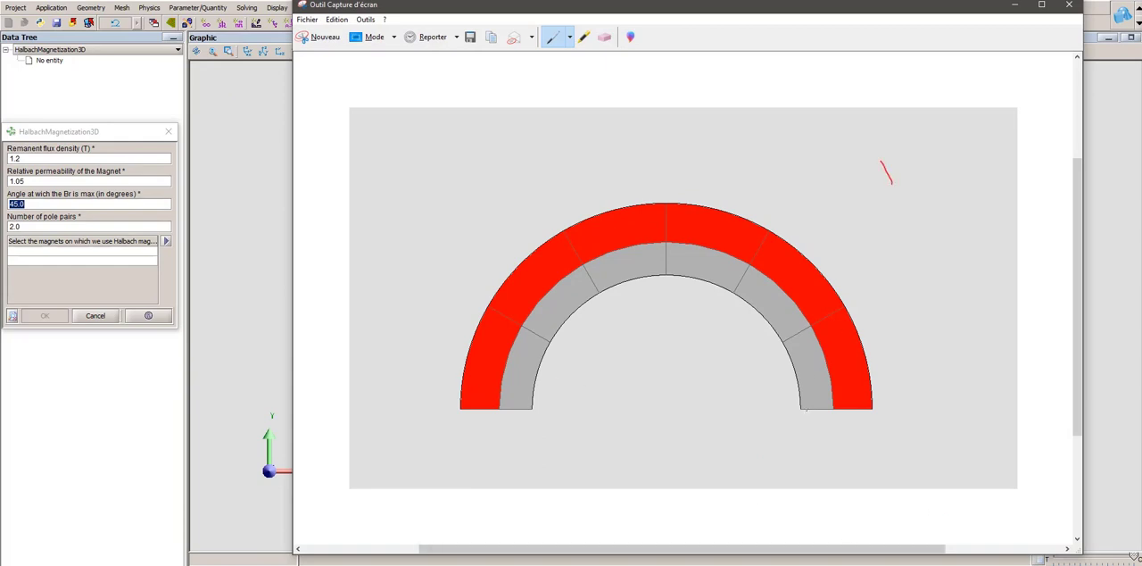
click(570, 37)
click(581, 69)
mouse_move(863, 389)
mouse_down()
mouse_move(884, 284)
mouse_move(814, 226)
mouse_up()
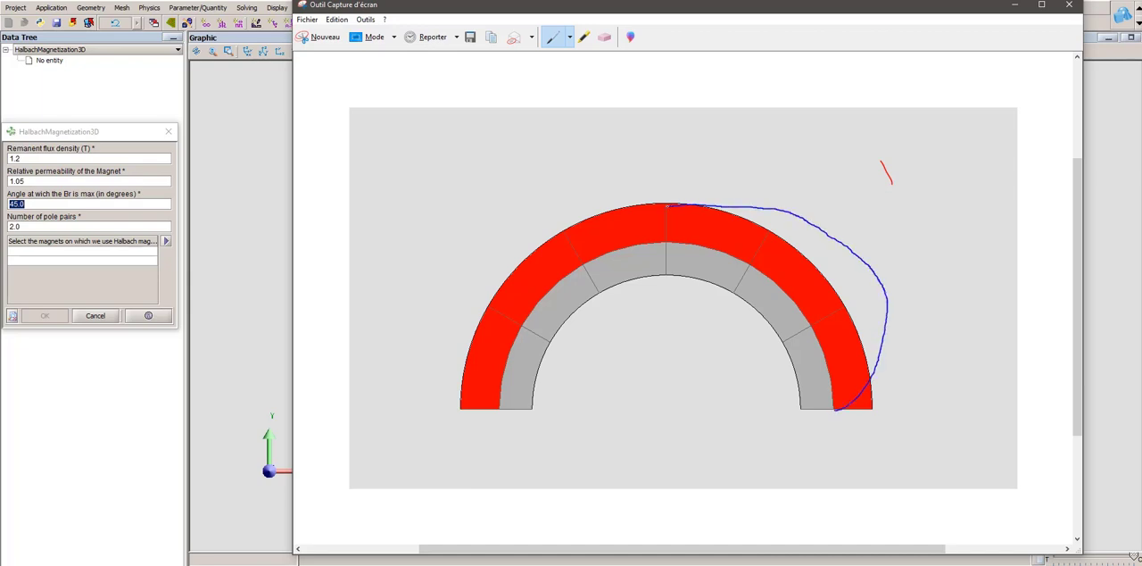
drag(619, 268, 493, 394)
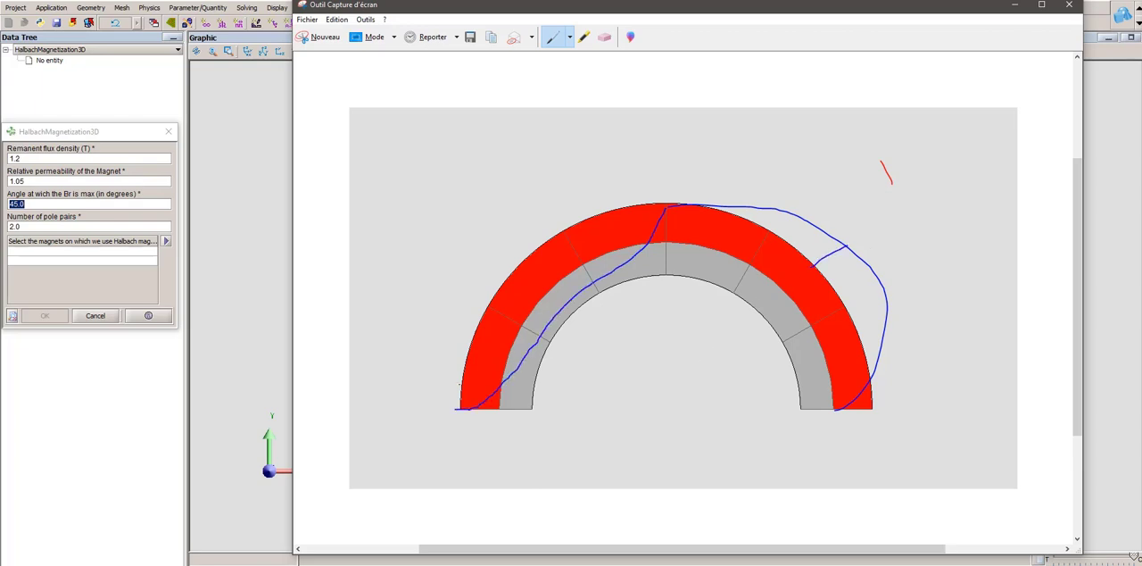
click(1015, 5)
- Choose MAGNET_1 as the magnet for the Halbach magnetization, and leave the macro without running it
drag(119, 140, 477, 121)
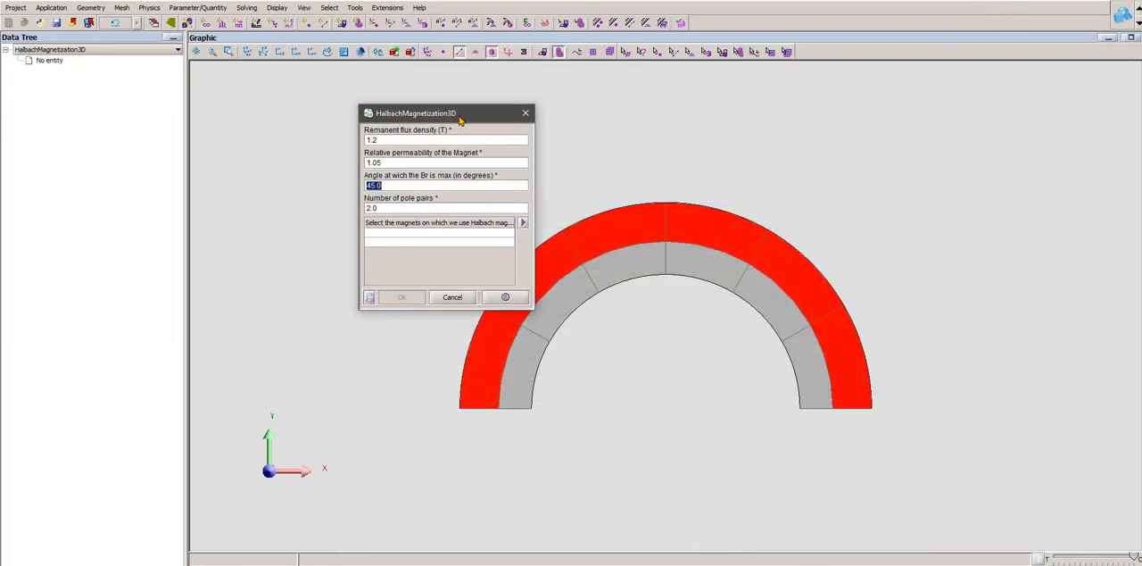
click(411, 244)
click(422, 232)
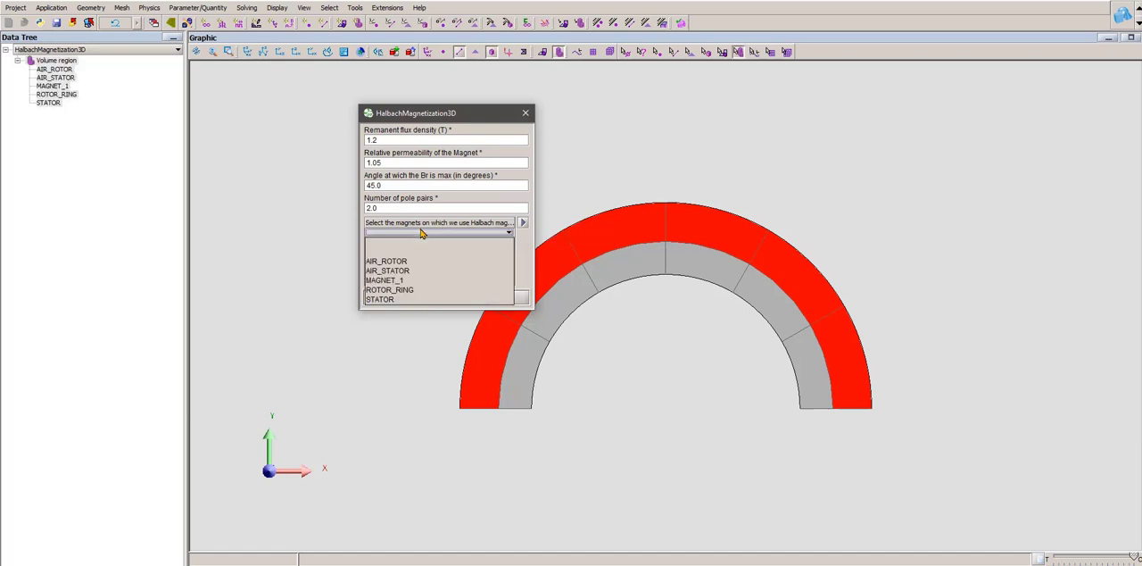
click(418, 280)
click(452, 301)
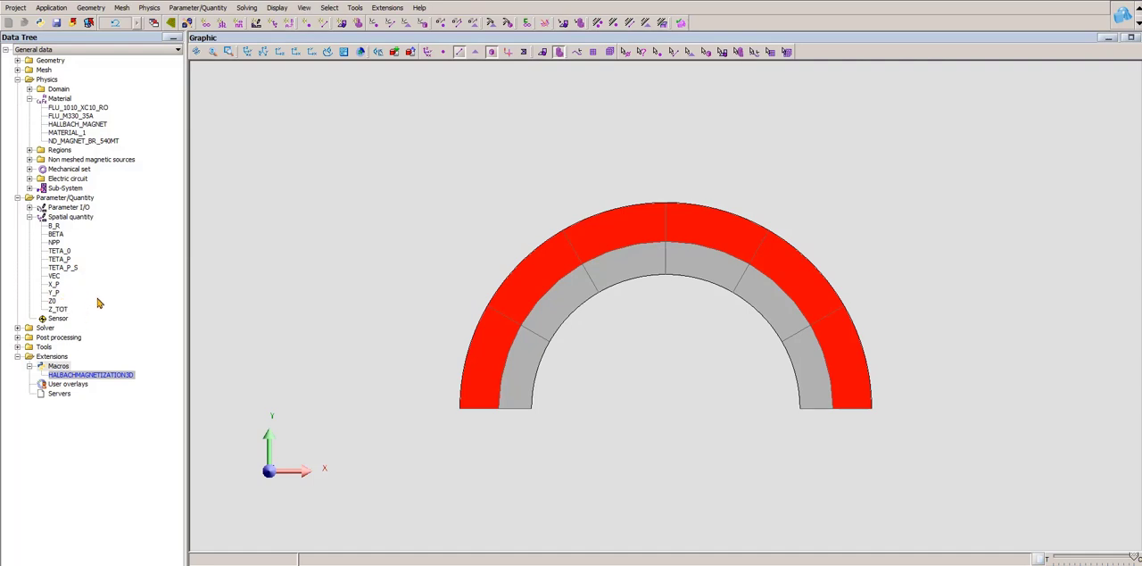
- Check the expression of the spatial quantity BETA, and close it without changes
double_click(57, 235)
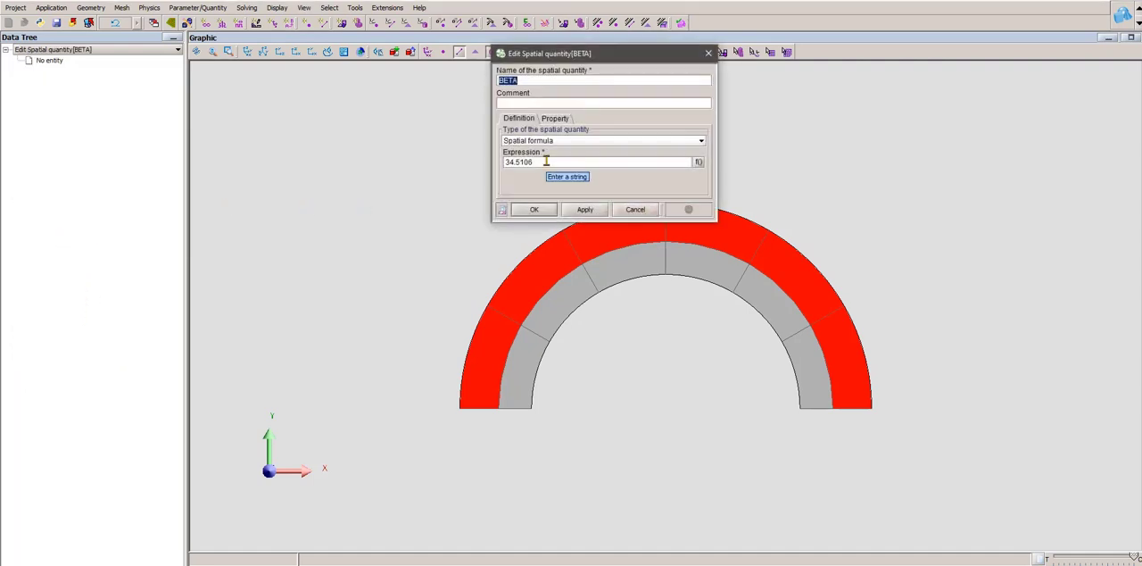
click(635, 209)
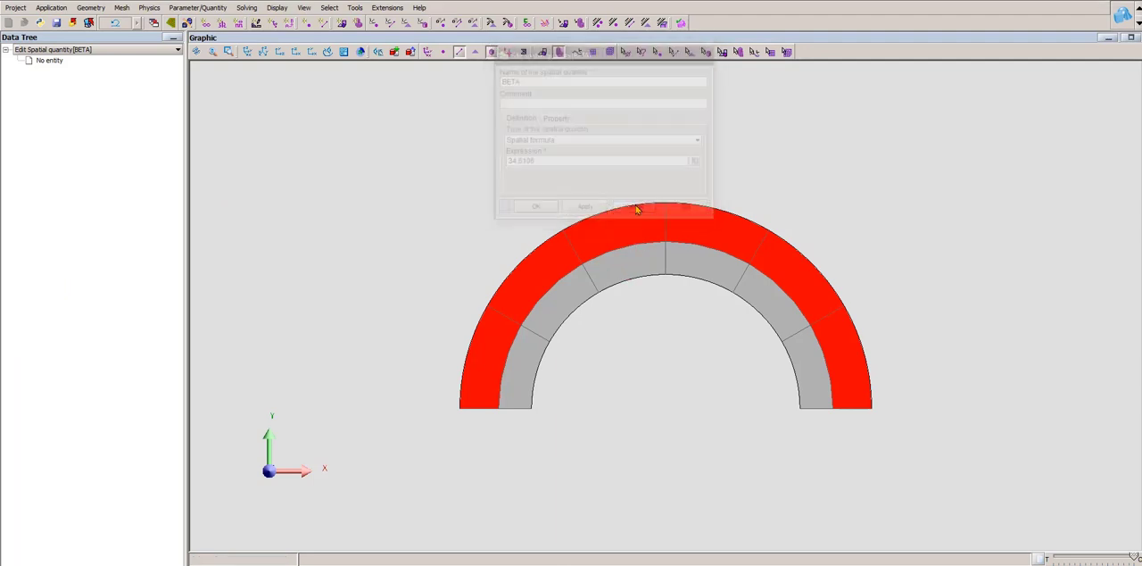
- Check the expressions of the spatial quantities Z0 and Z_TOT, and close each without changes
double_click(53, 302)
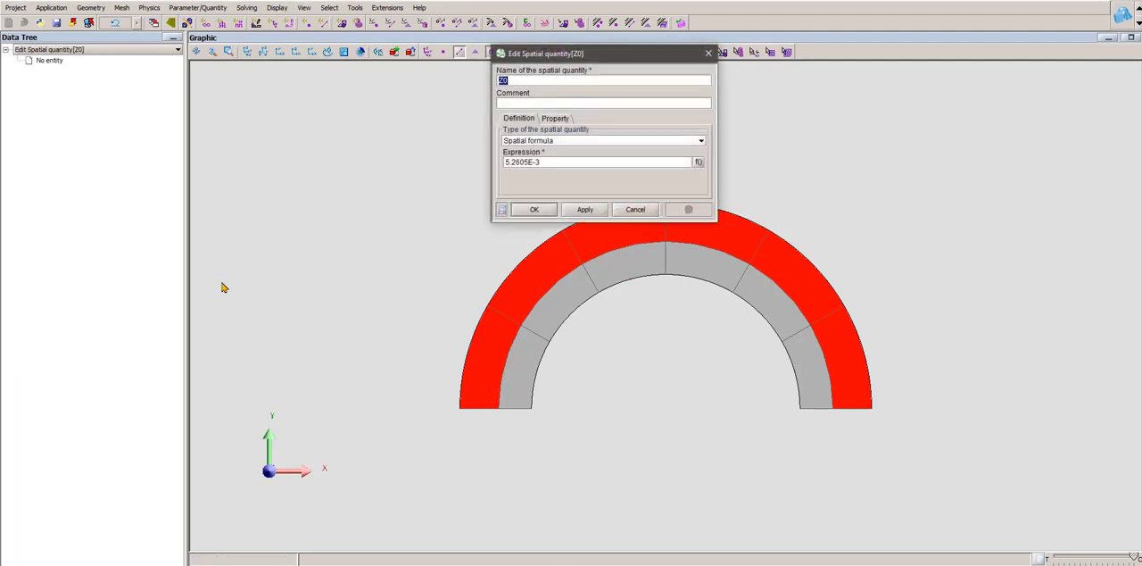
click(636, 209)
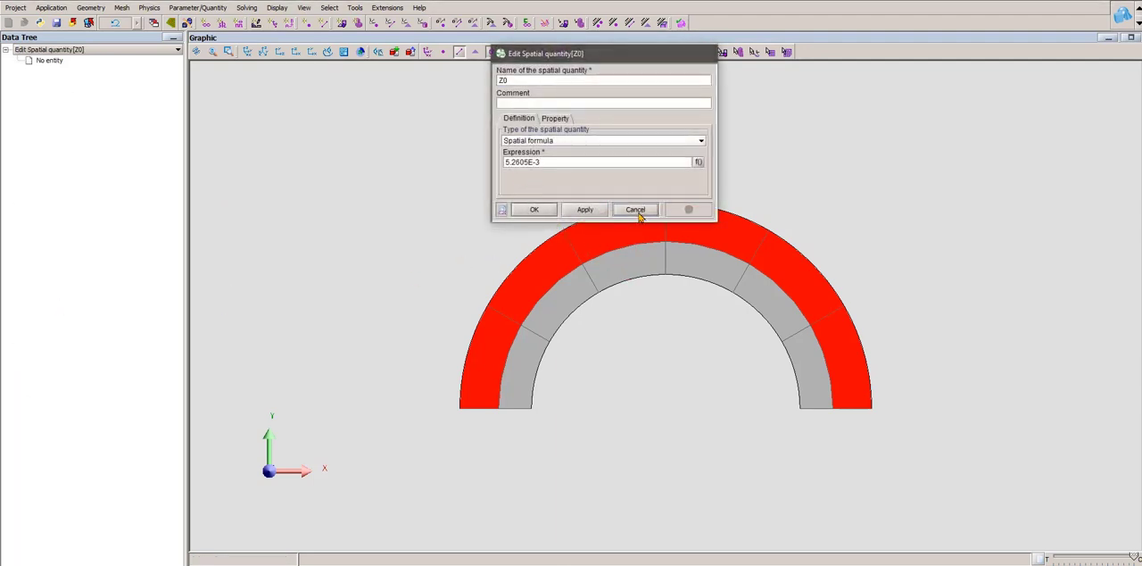
click(57, 309)
double_click(56, 309)
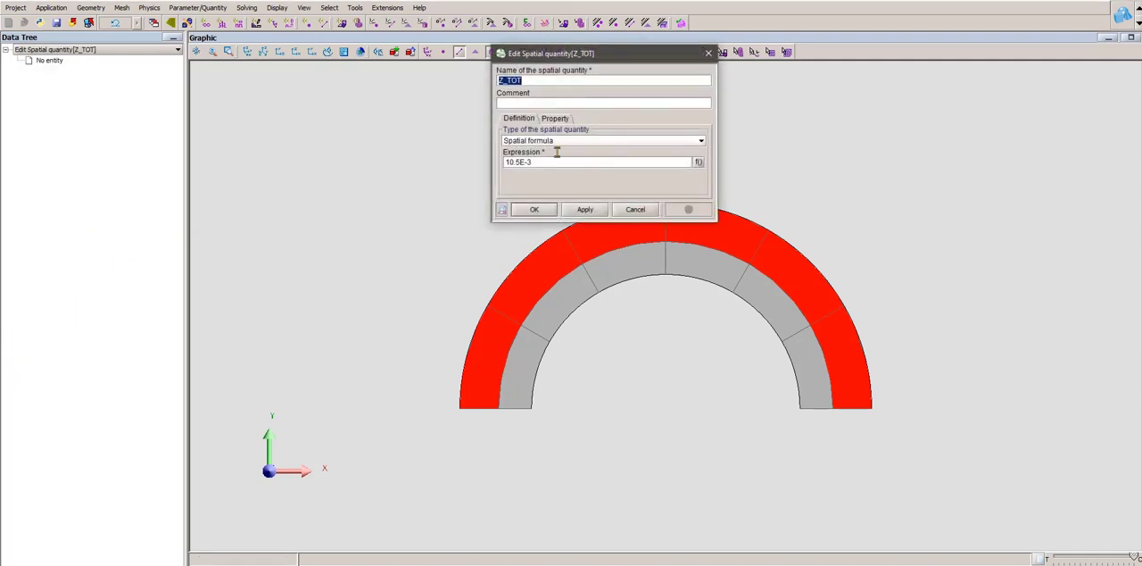
click(708, 53)
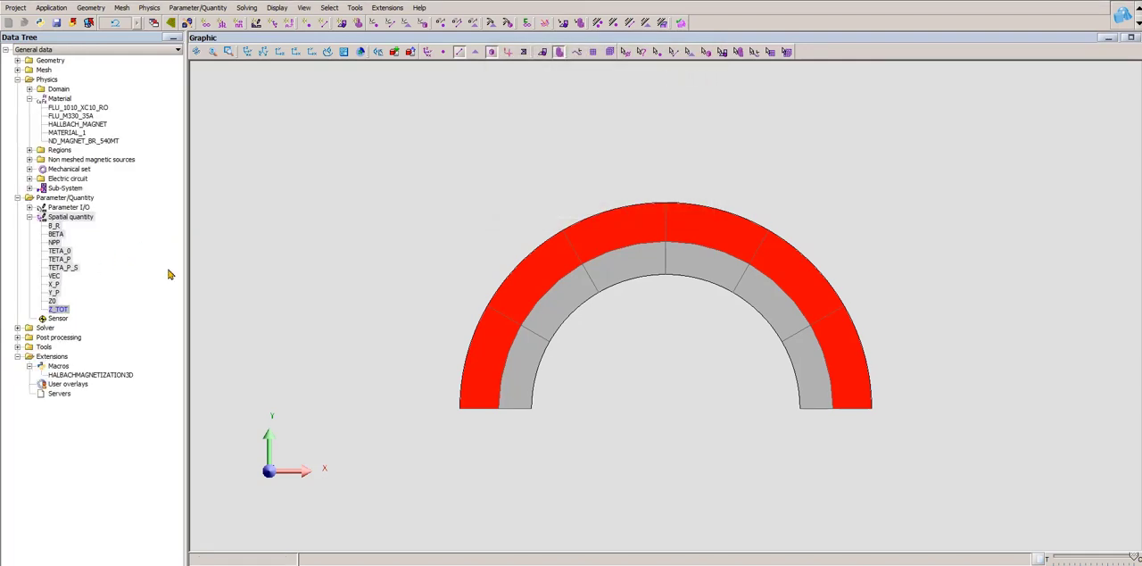
- Inspect the full expression of the spatial quantity TETA_P, and close it without changes
double_click(60, 258)
drag(721, 132, 854, 135)
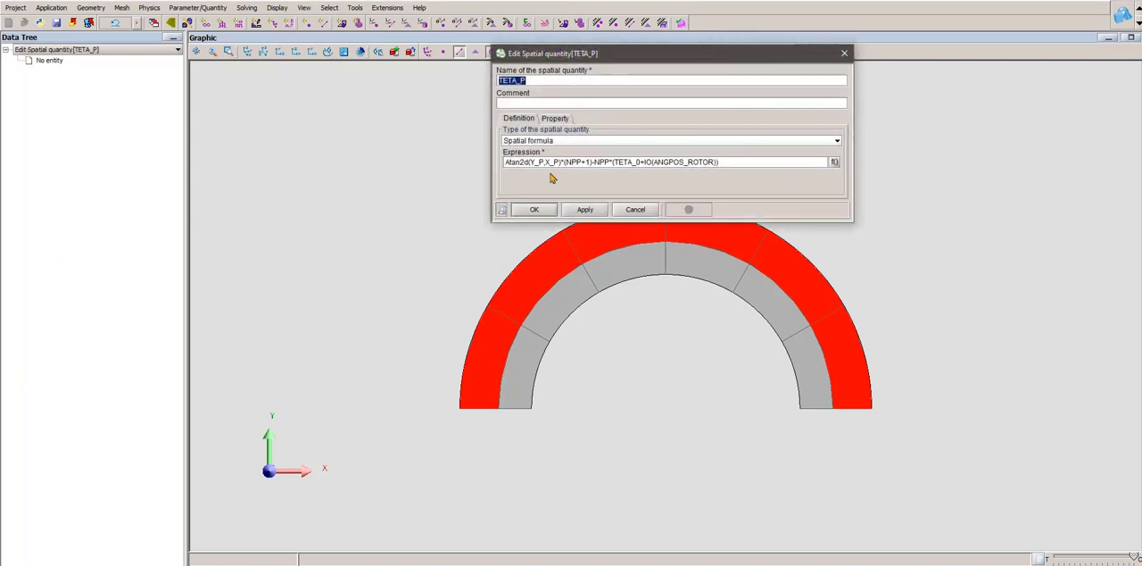
click(844, 53)
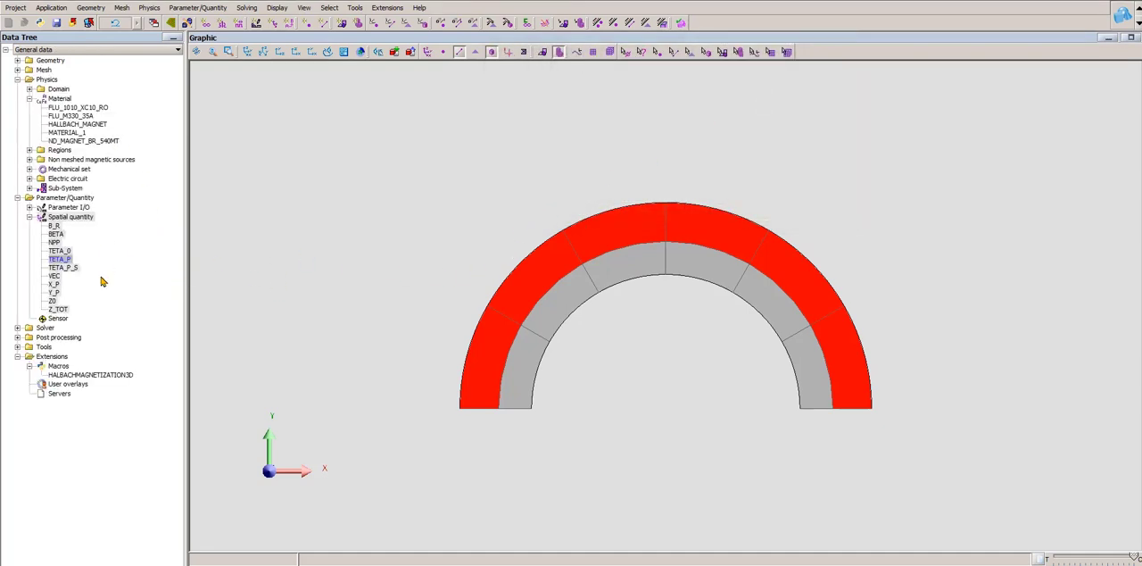
- Review the HALLBACH_MAGNET material's remanent flux density definition and the VEC expression it relies on, leaving both unchanged
click(76, 125)
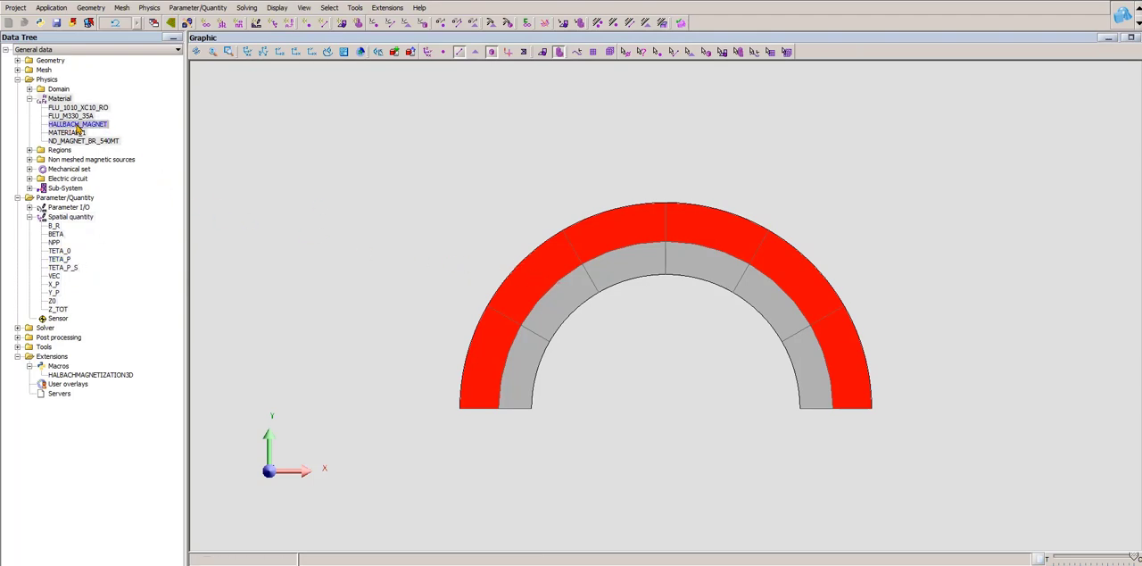
double_click(76, 128)
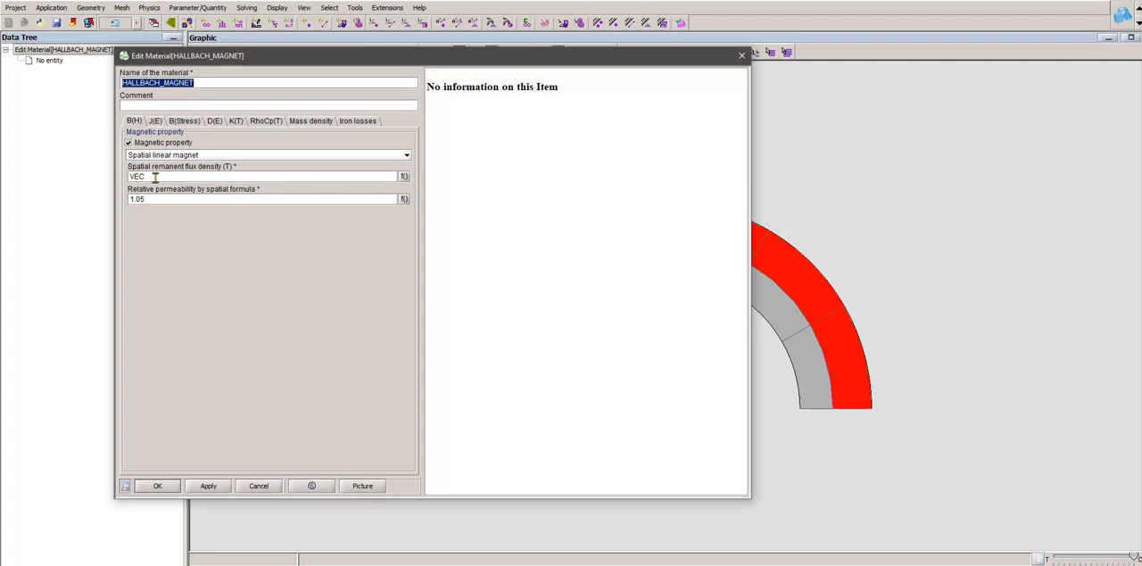
click(741, 55)
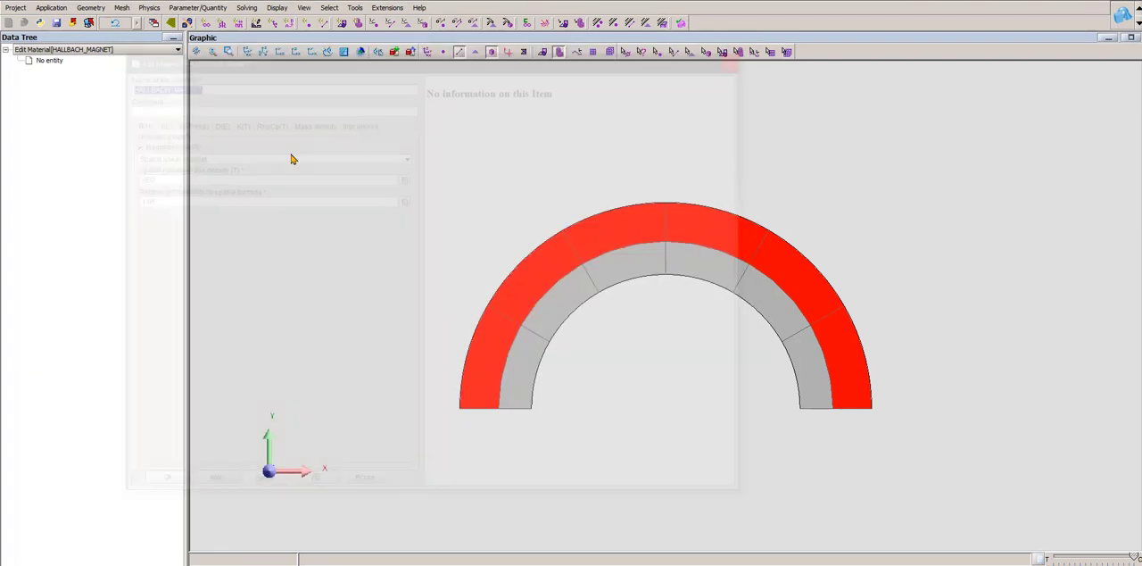
double_click(55, 277)
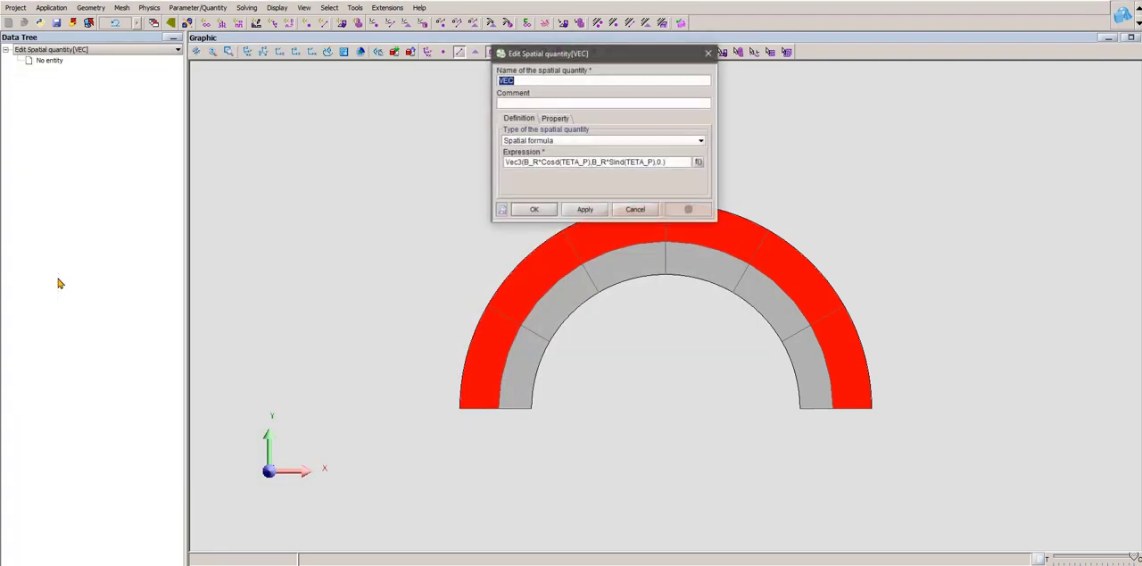
drag(735, 143, 753, 142)
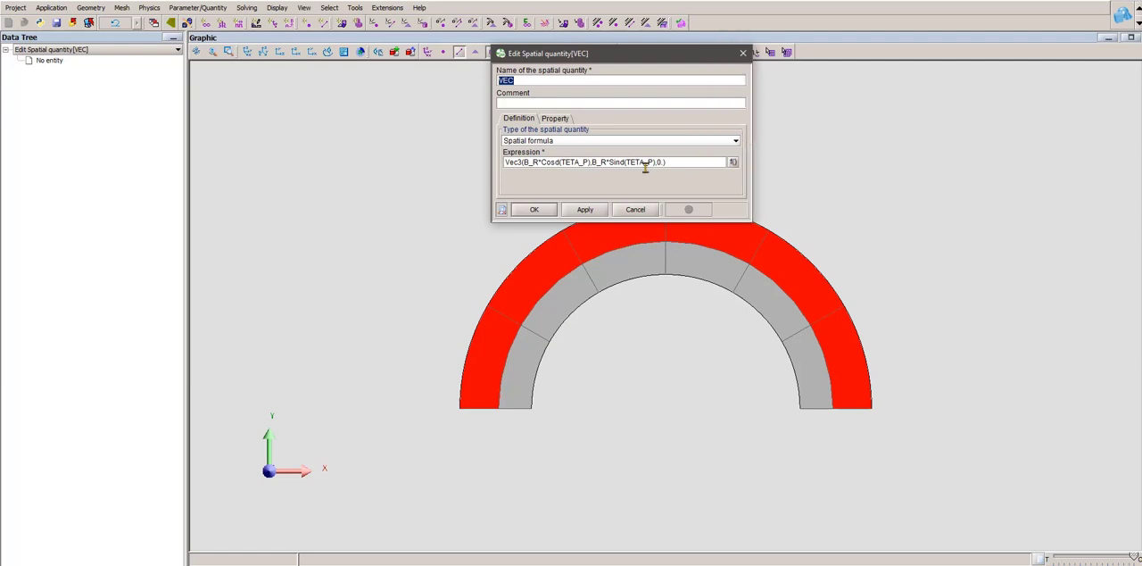
key(Escape)
- Display the material Br arrows on the magnets at maximum density and tilt the ring to inspect them
click(150, 8)
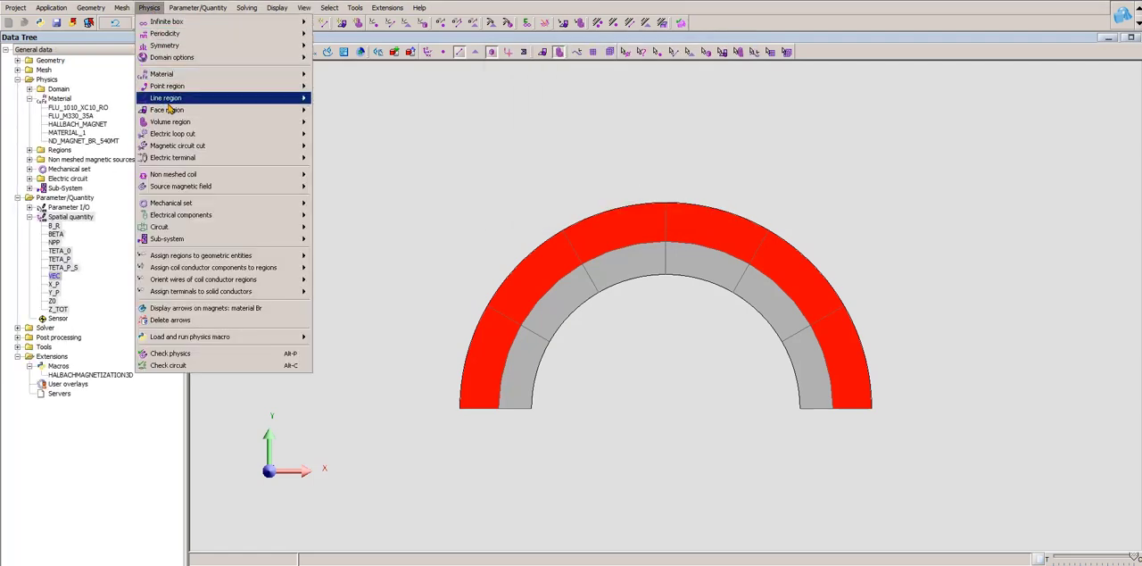
click(215, 309)
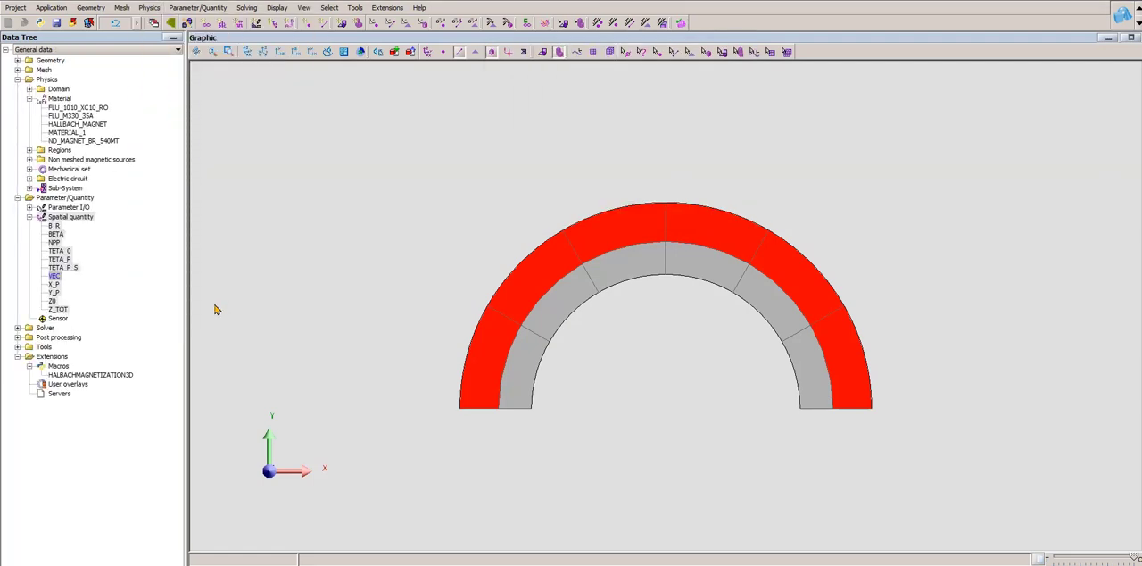
middle_drag(604, 291, 600, 220)
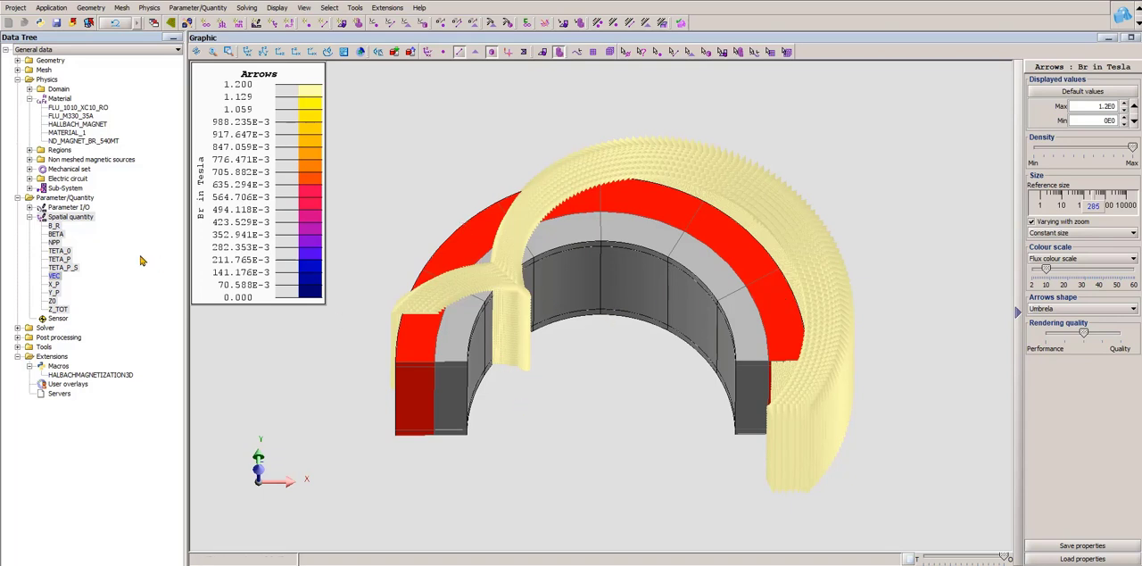
- Compare the expressions of the spatial quantities TETA_P_S and TETA_P side by side, and close both without changes
click(64, 269)
double_click(64, 268)
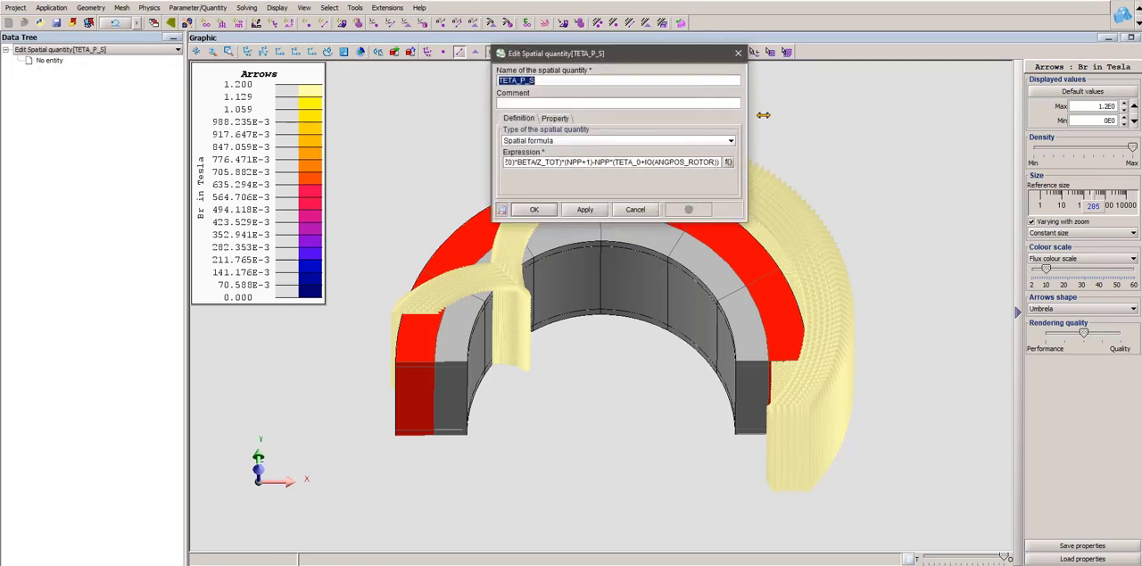
click(55, 51)
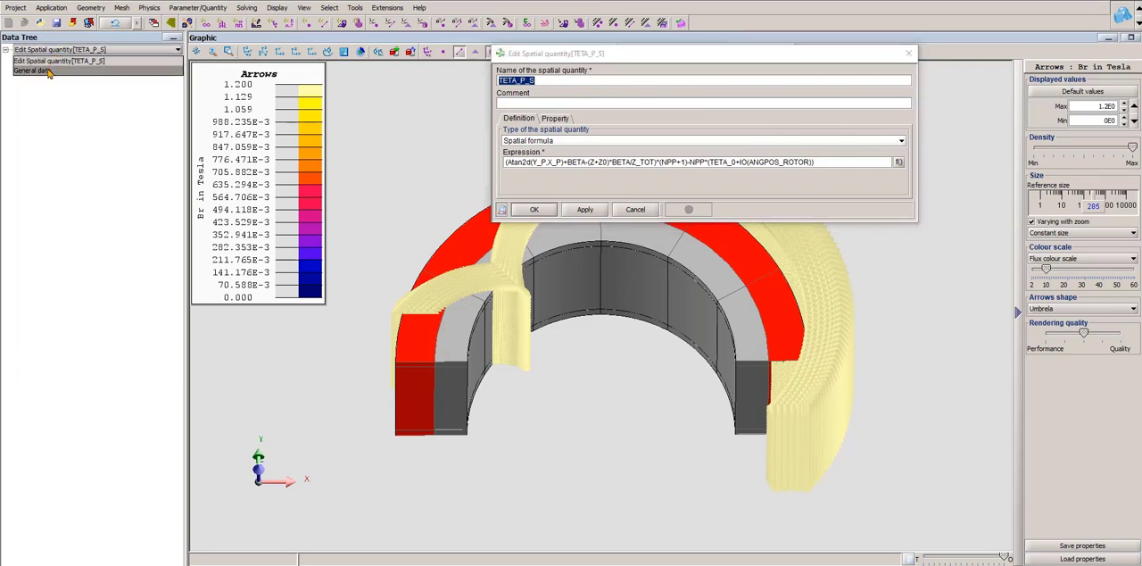
click(51, 71)
click(61, 259)
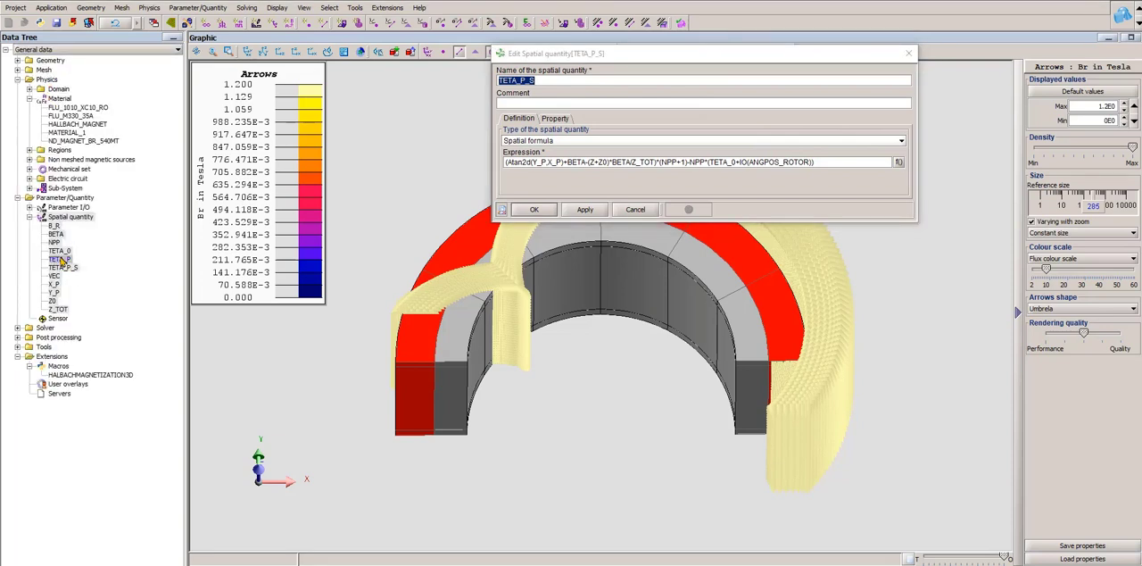
double_click(61, 260)
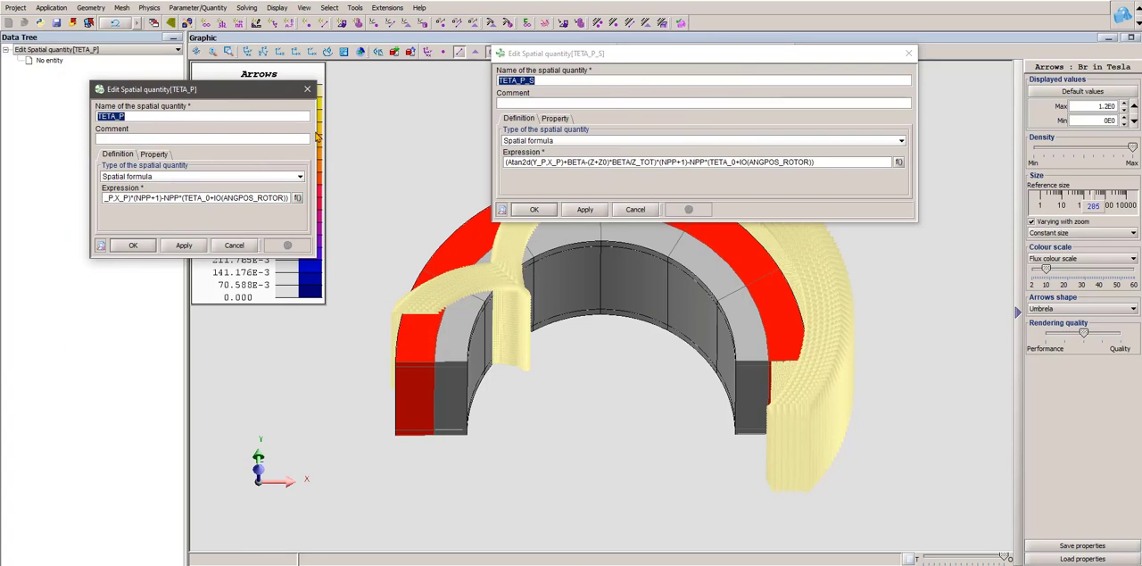
drag(321, 131, 497, 131)
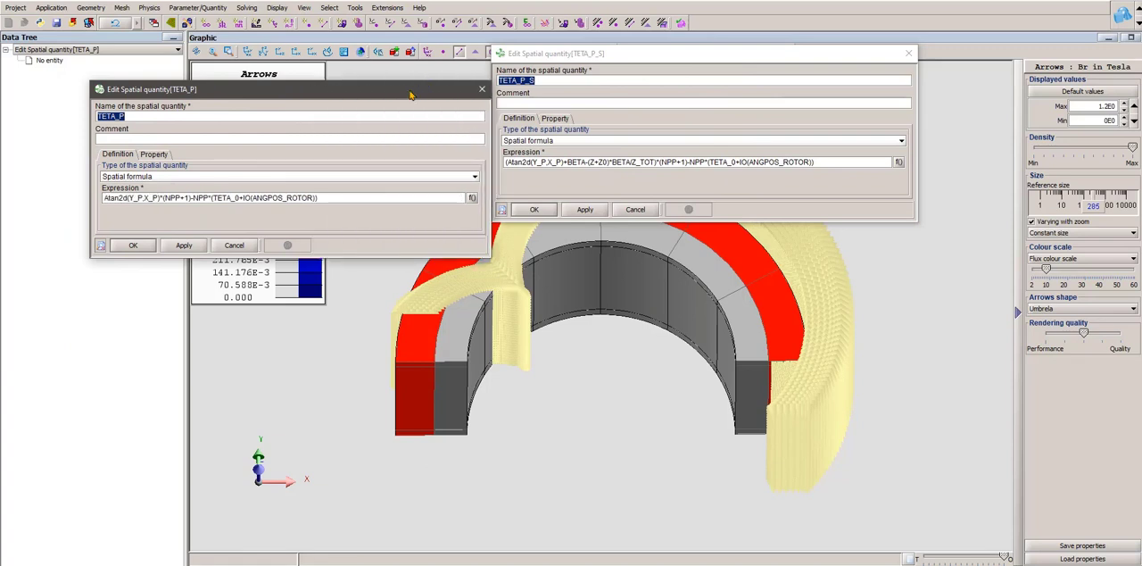
drag(411, 92, 348, 93)
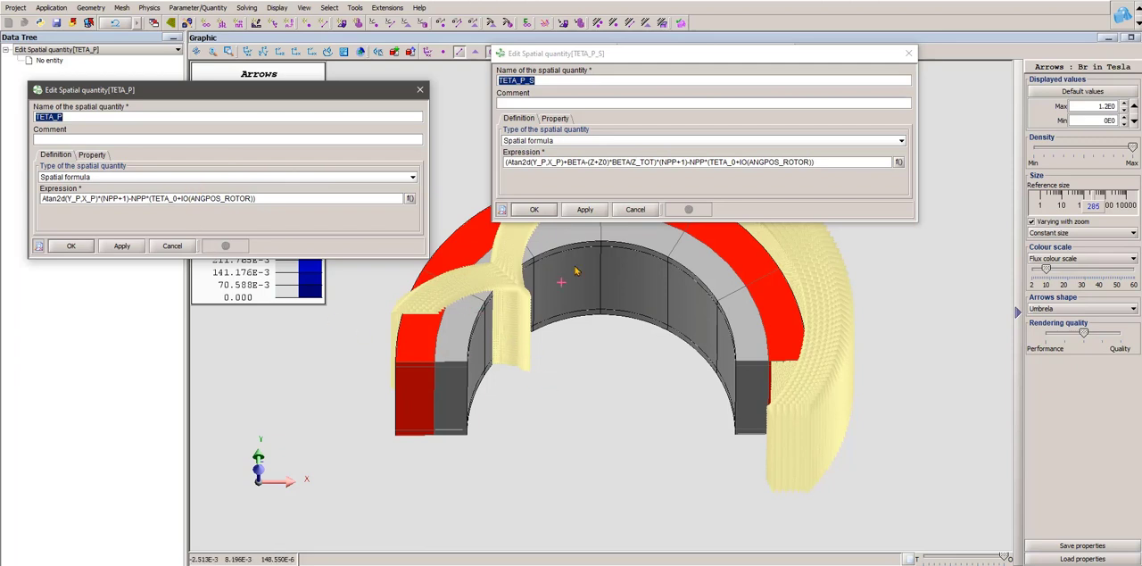
click(636, 209)
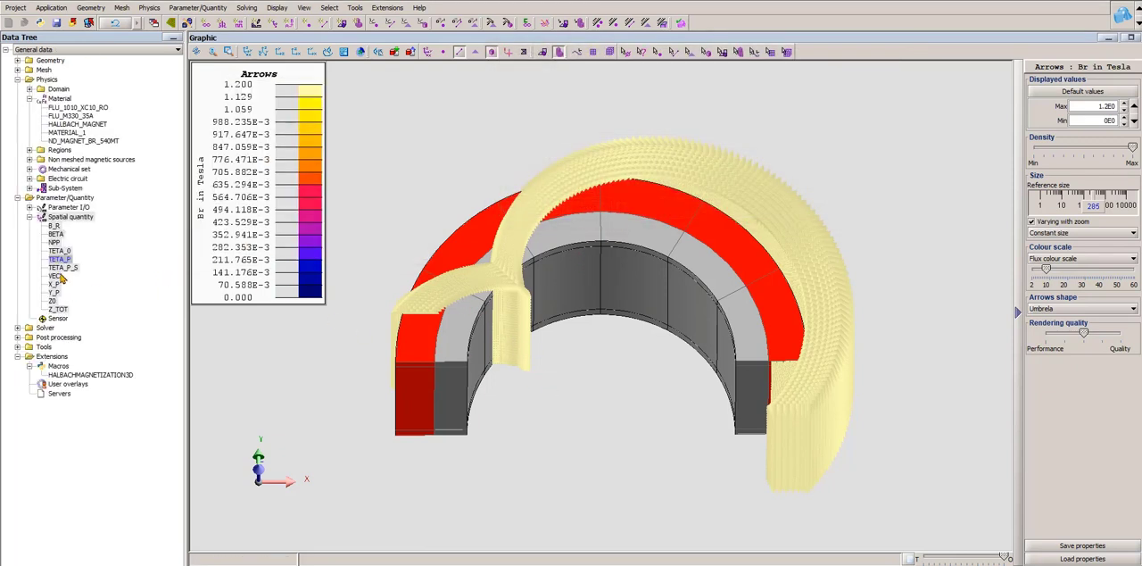
- Change the VEC expression to use TETA_P_s in both the Cosd and Sind terms: Vec3(B_R*Cosd(TETA_P_s),B_R*Sind(TETA_P_s),0.)
double_click(56, 279)
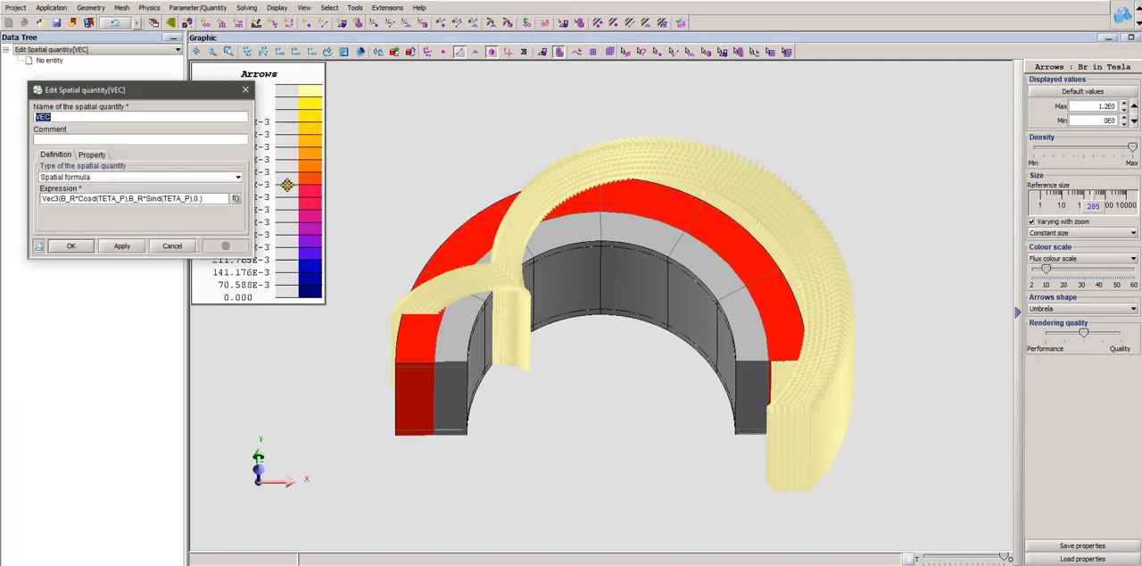
drag(260, 177, 458, 174)
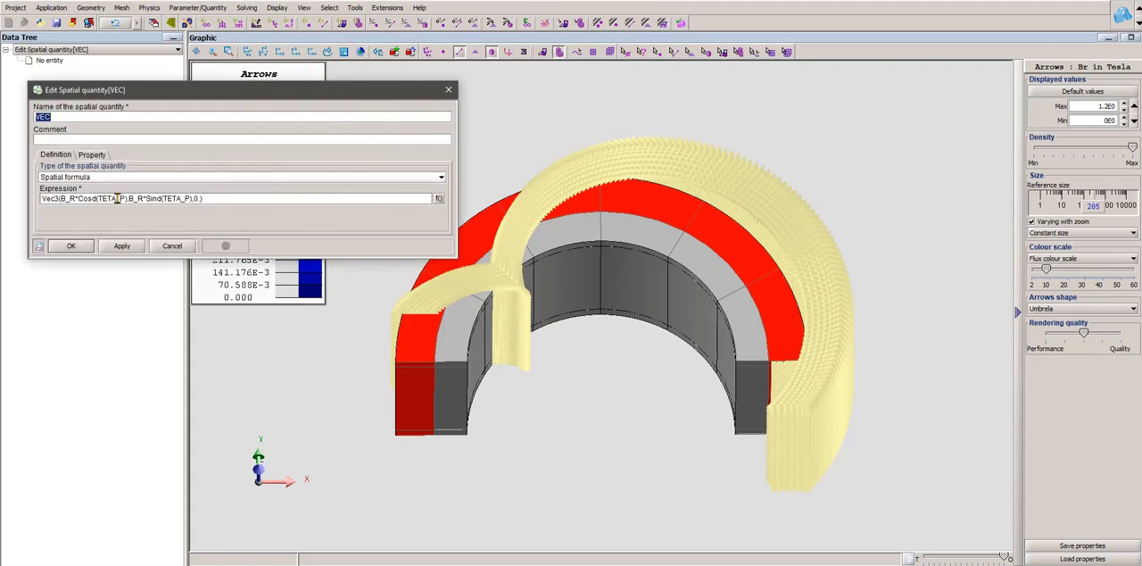
click(125, 198)
text(_s)
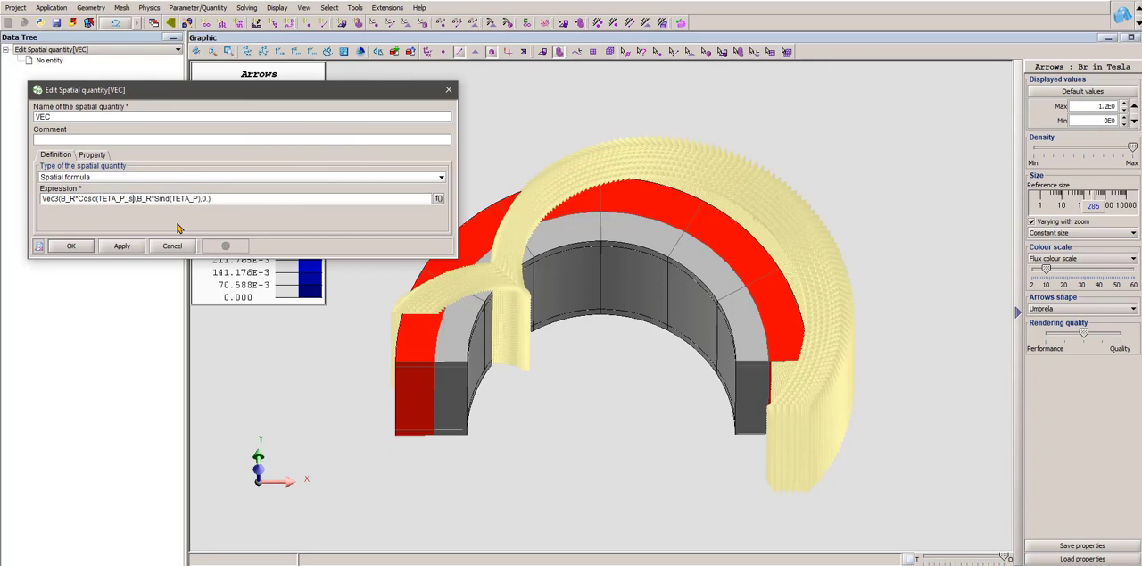
click(196, 198)
text(_s)
click(85, 245)
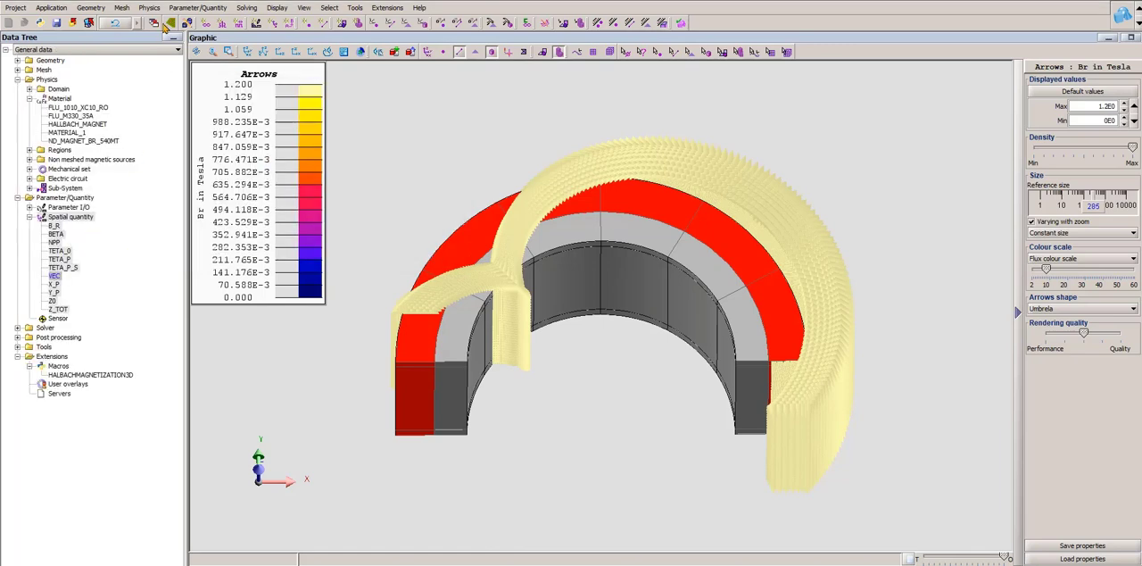
- Redisplay the material Br arrows on the magnets and set the arrow density to maximum
click(149, 8)
click(253, 321)
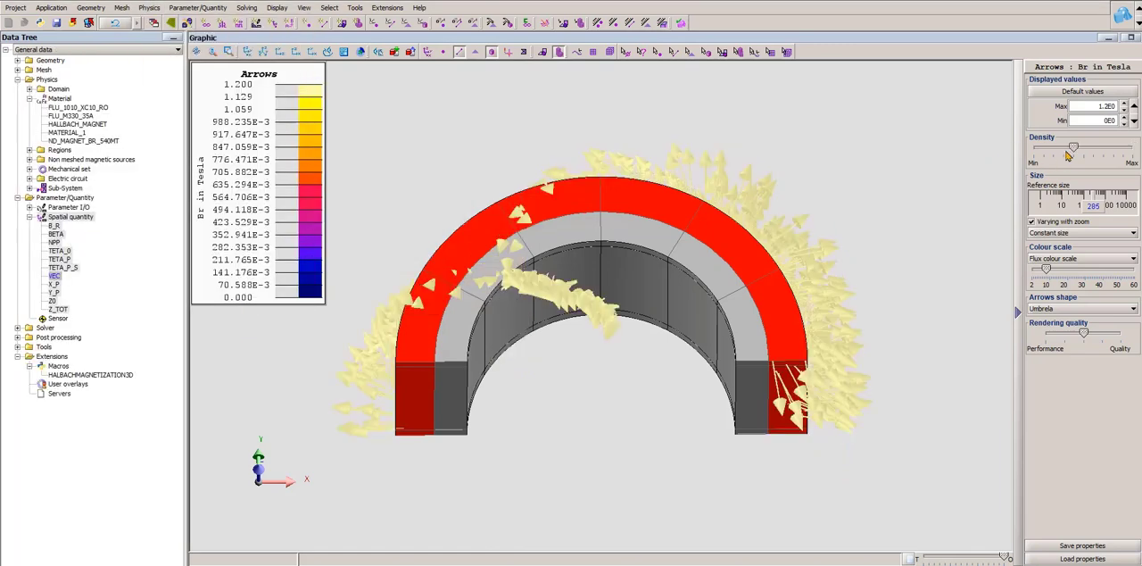
drag(1075, 150, 1135, 150)
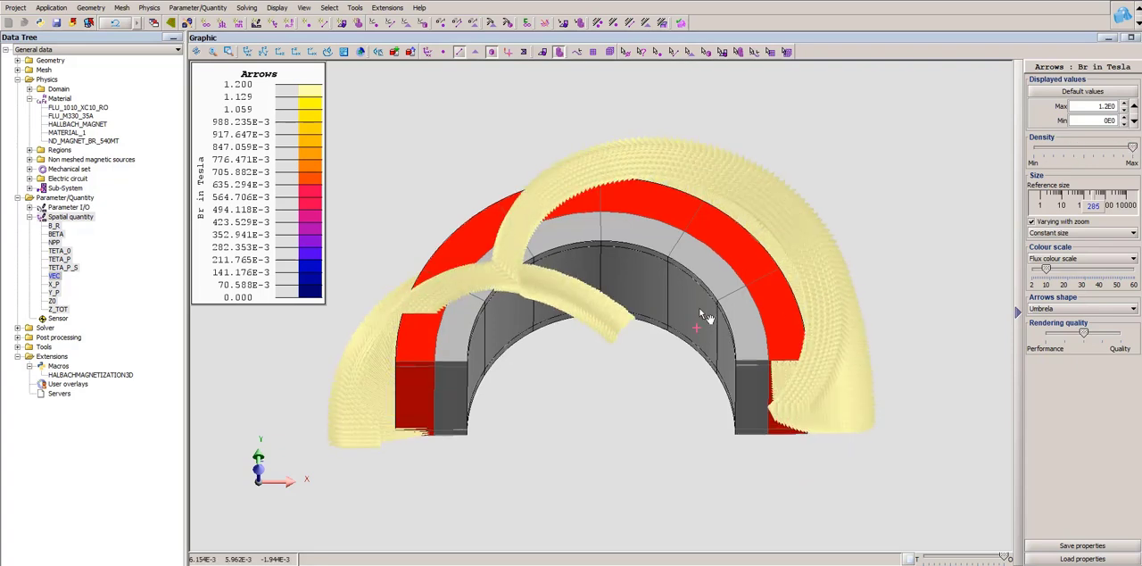
- Examine the skewed Br arrows from several angles around the half ring, with the face mesh displayed
mouse_move(702, 316)
middle_down()
mouse_move(701, 278)
mouse_move(721, 260)
mouse_move(717, 306)
middle_up()
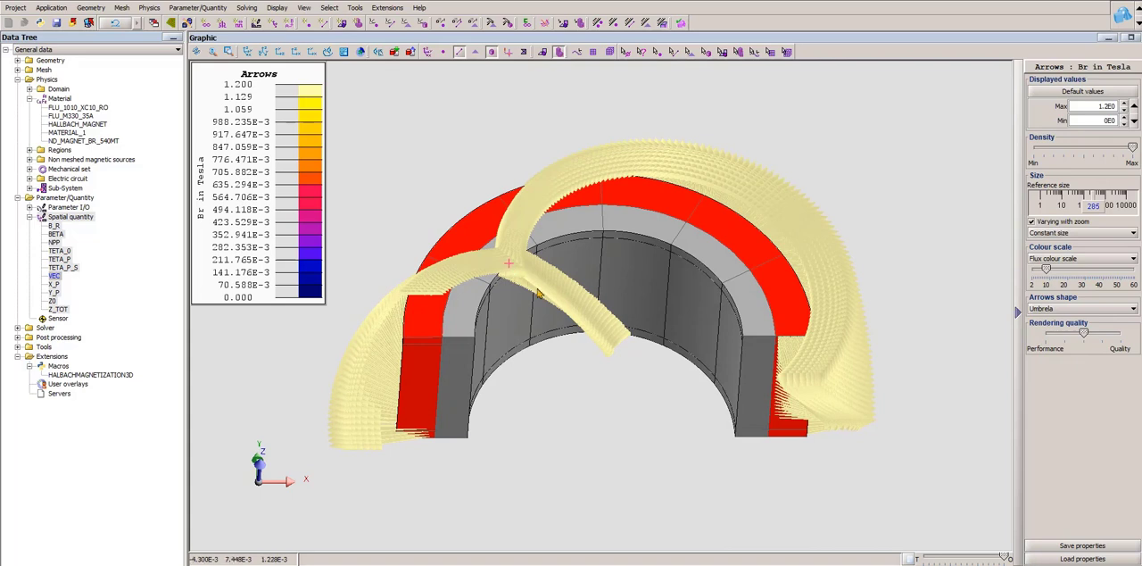
middle_drag(526, 266, 565, 363)
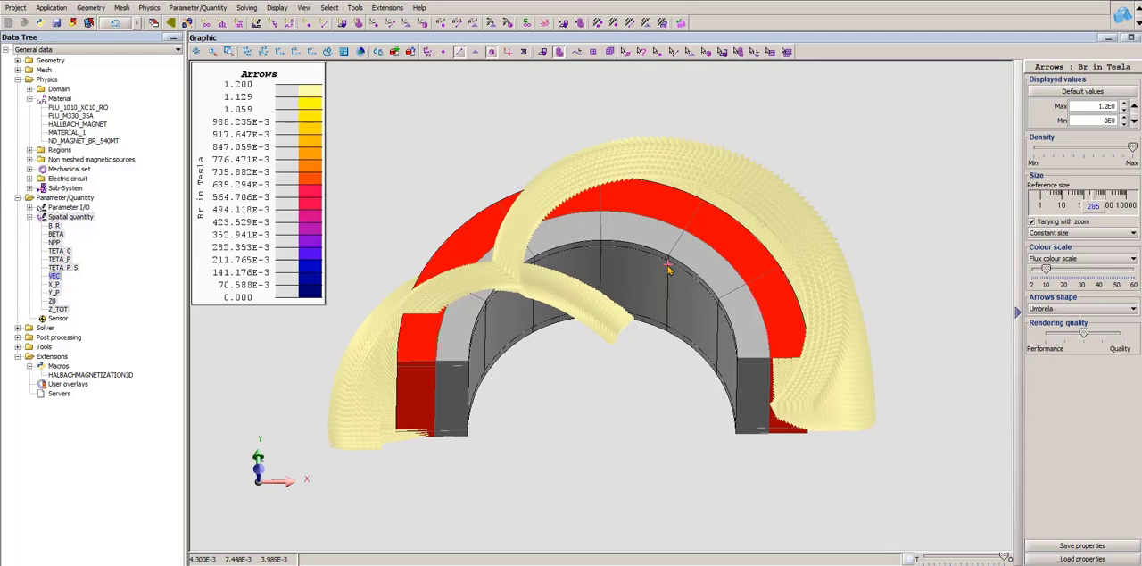
middle_drag(668, 268, 388, 375)
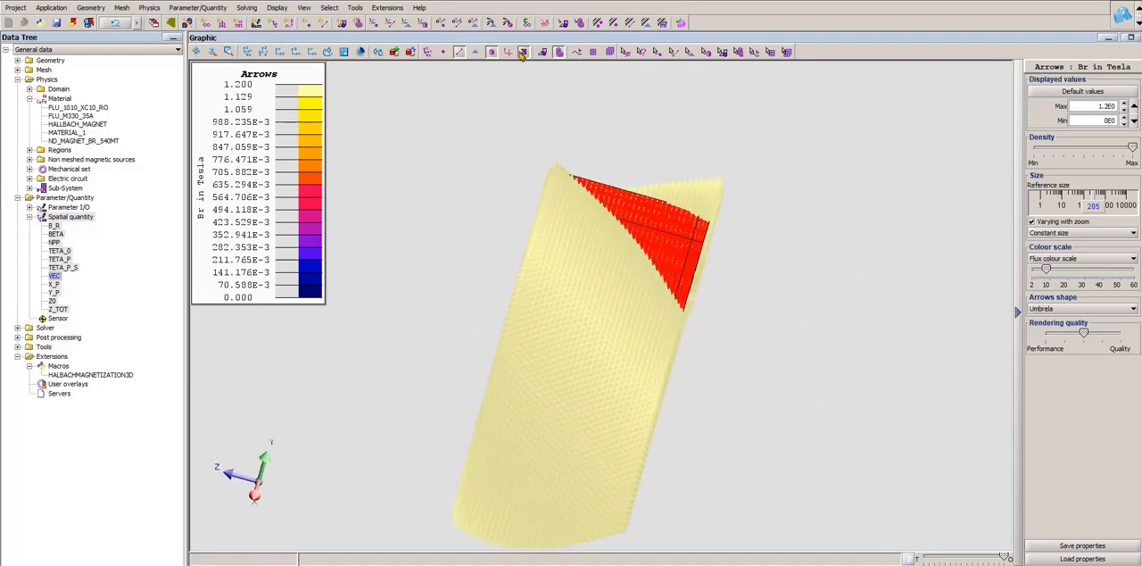
middle_drag(604, 160, 571, 190)
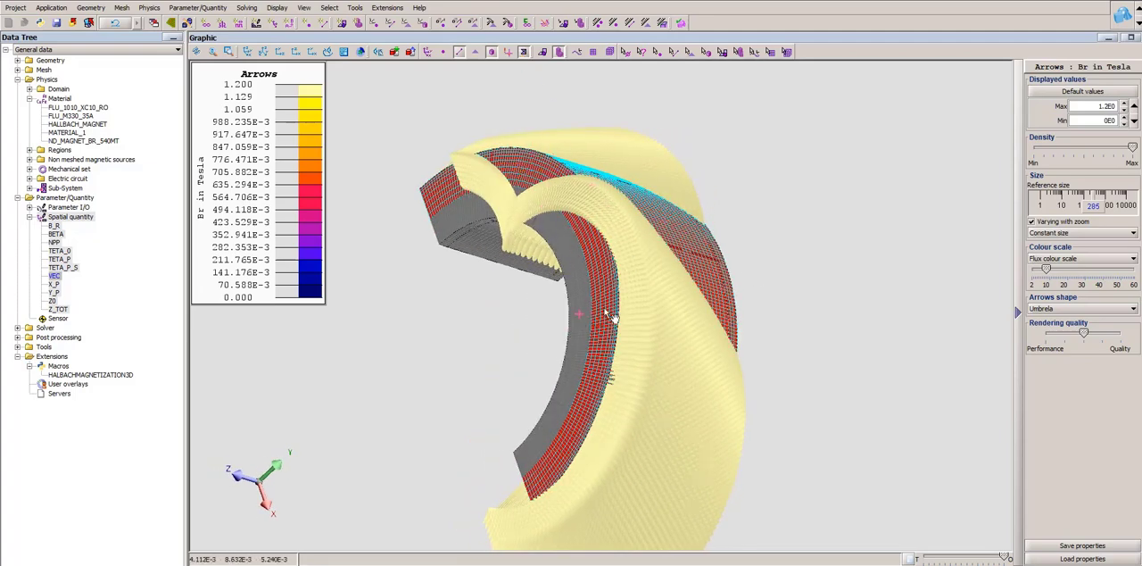
middle_drag(612, 316, 730, 235)
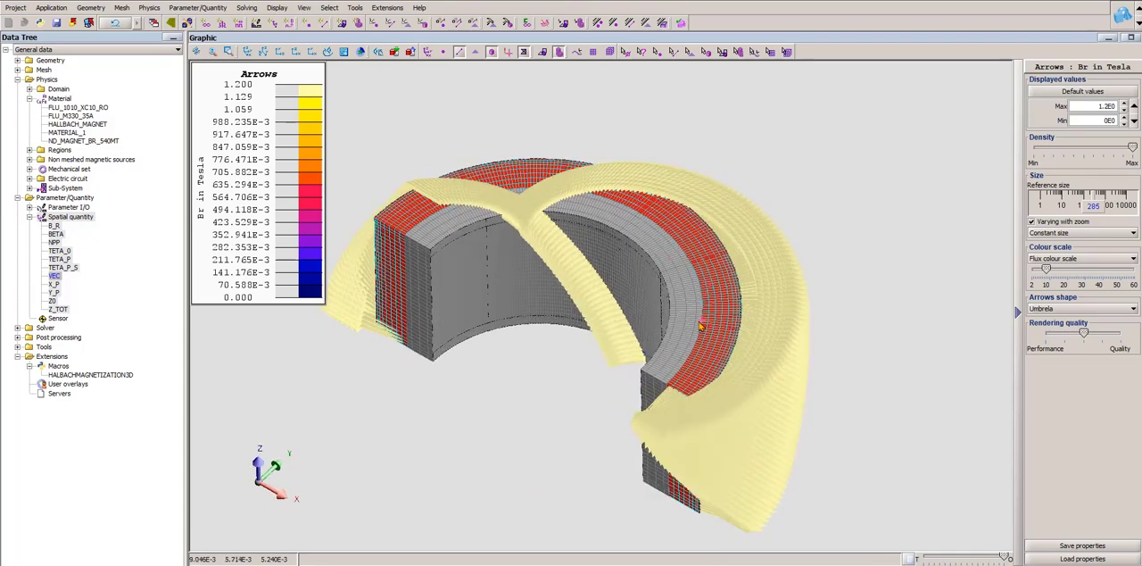
middle_drag(688, 318, 703, 318)
- Switch to the project with the three magnet regions and view its rotor magnetic torque curve EVOLUTIVECURVE2D_1
mouse_move(478, 564)
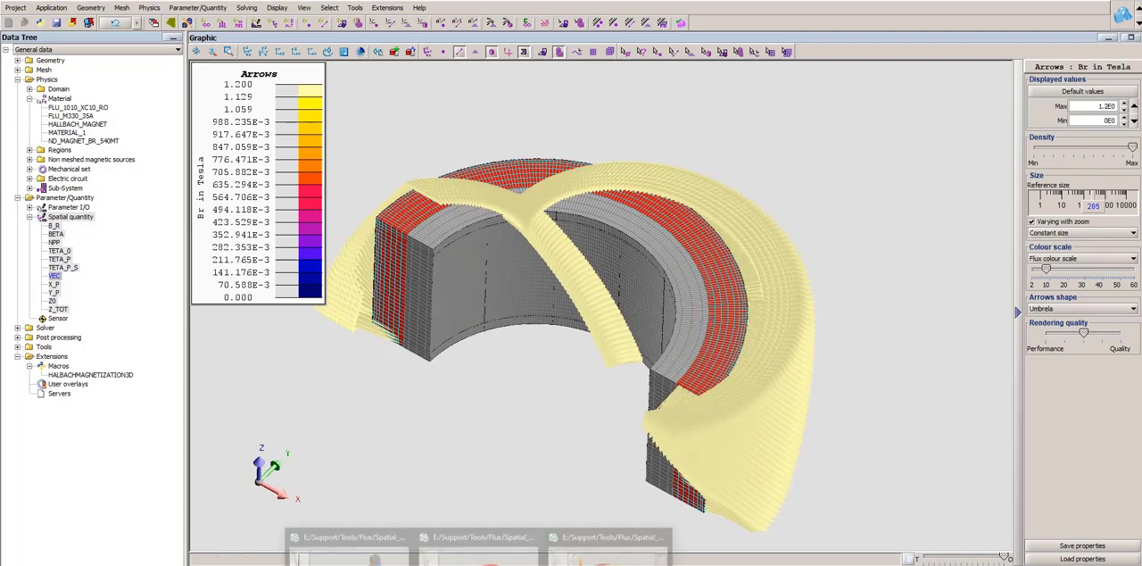
click(482, 540)
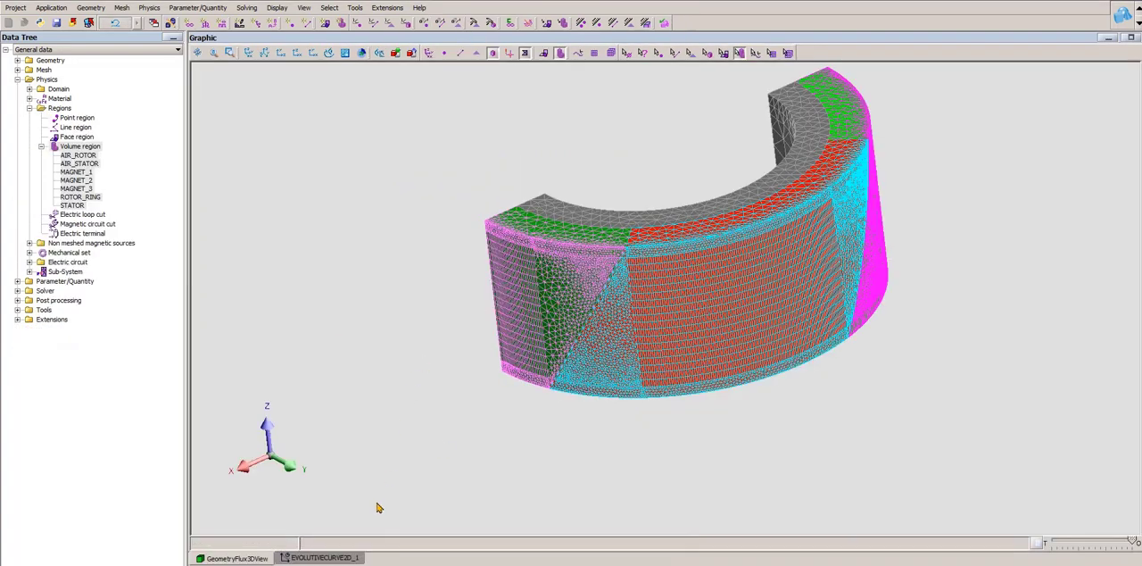
click(345, 559)
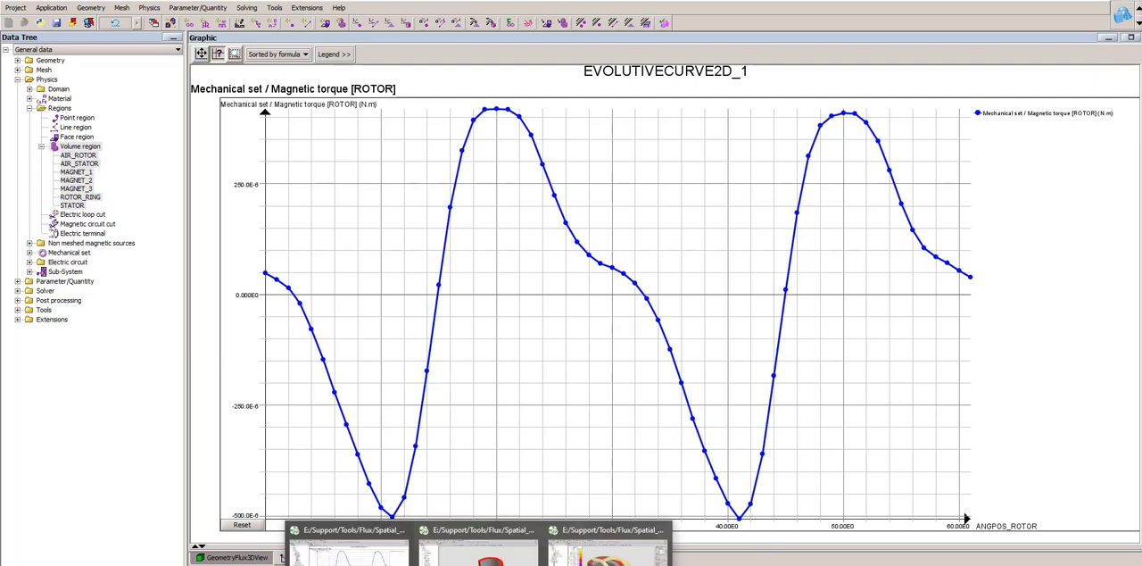
- Switch to the single-magnet project with SKEWBR, view its rotor magnetic torque curve, and return to the geometry view
click(478, 549)
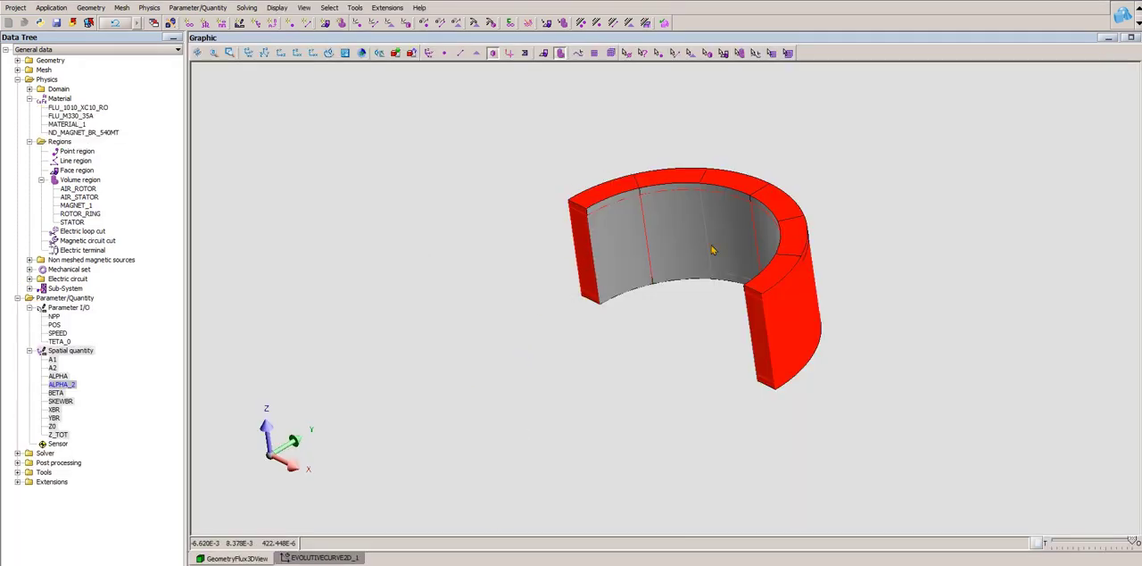
drag(724, 241, 753, 280)
click(324, 557)
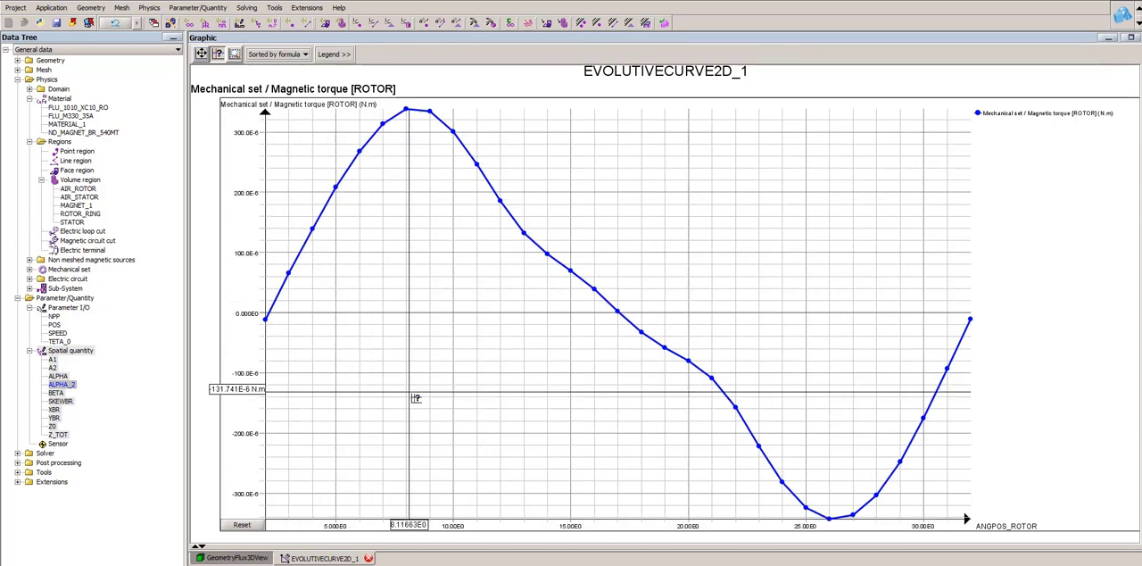
click(237, 557)
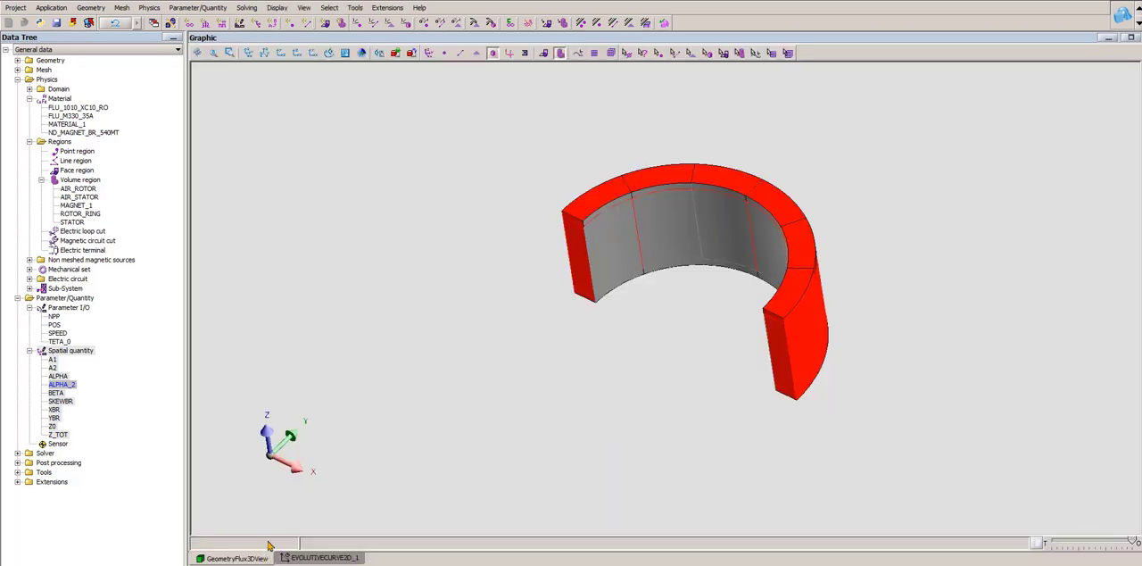